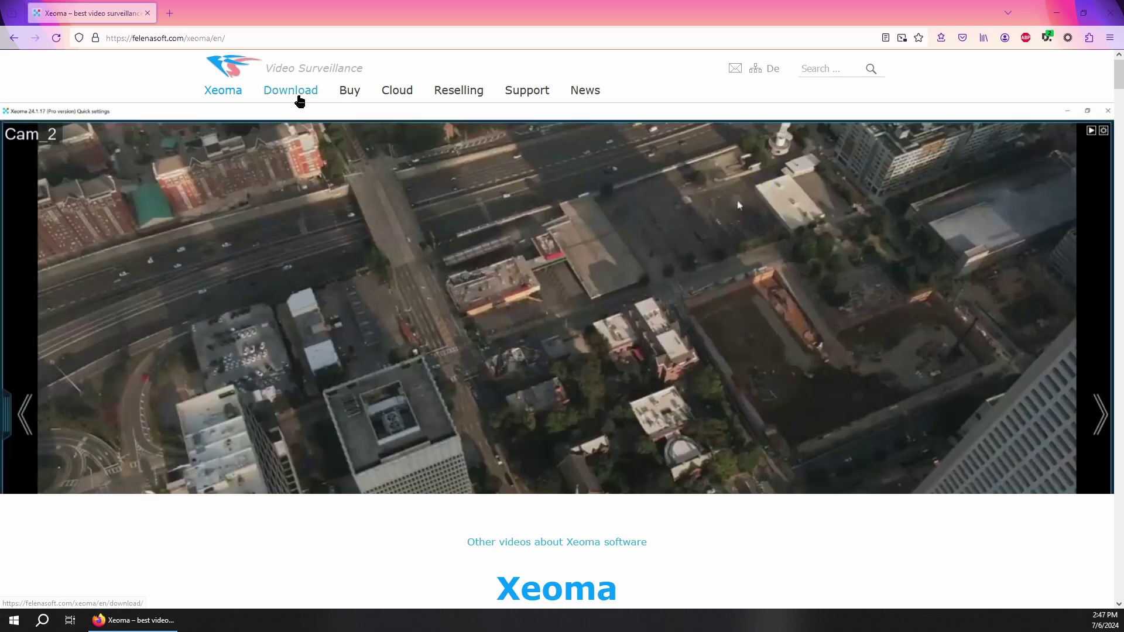
Download Xeoma 24.2.14 for Windows 64-bit and cancel the auto-close of the launched program's welcome window.
click(298, 91)
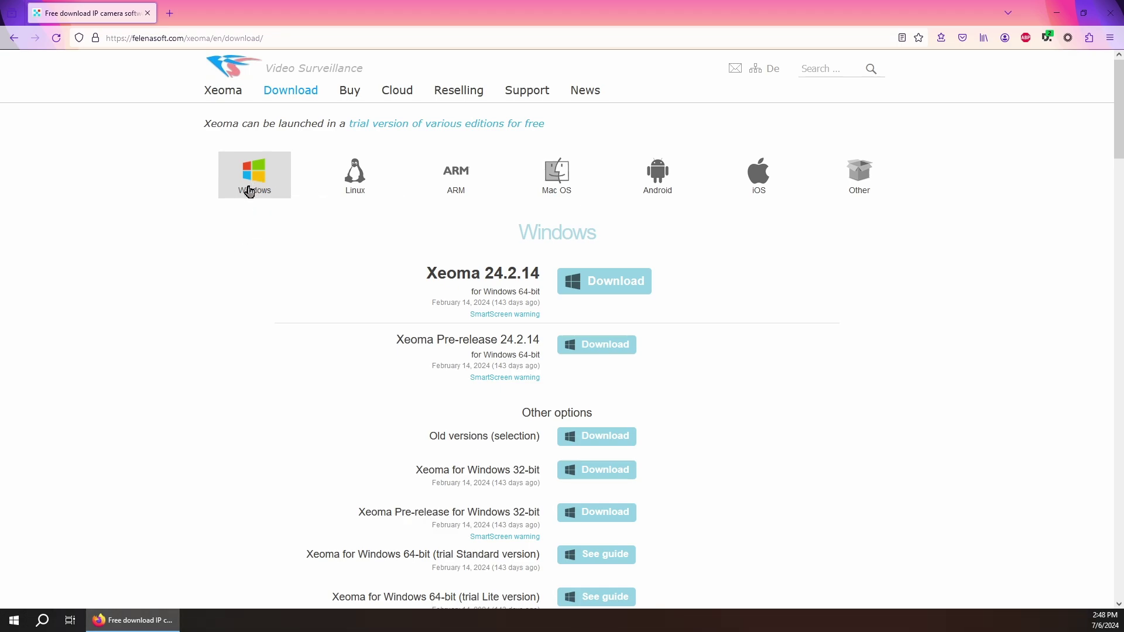
click(609, 289)
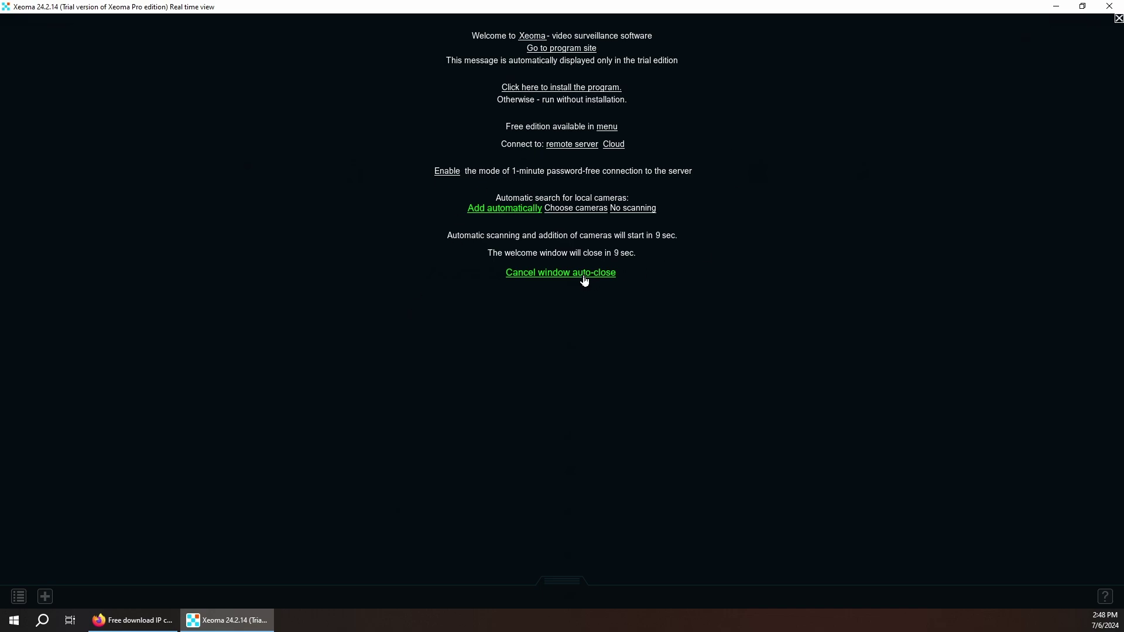
click(583, 276)
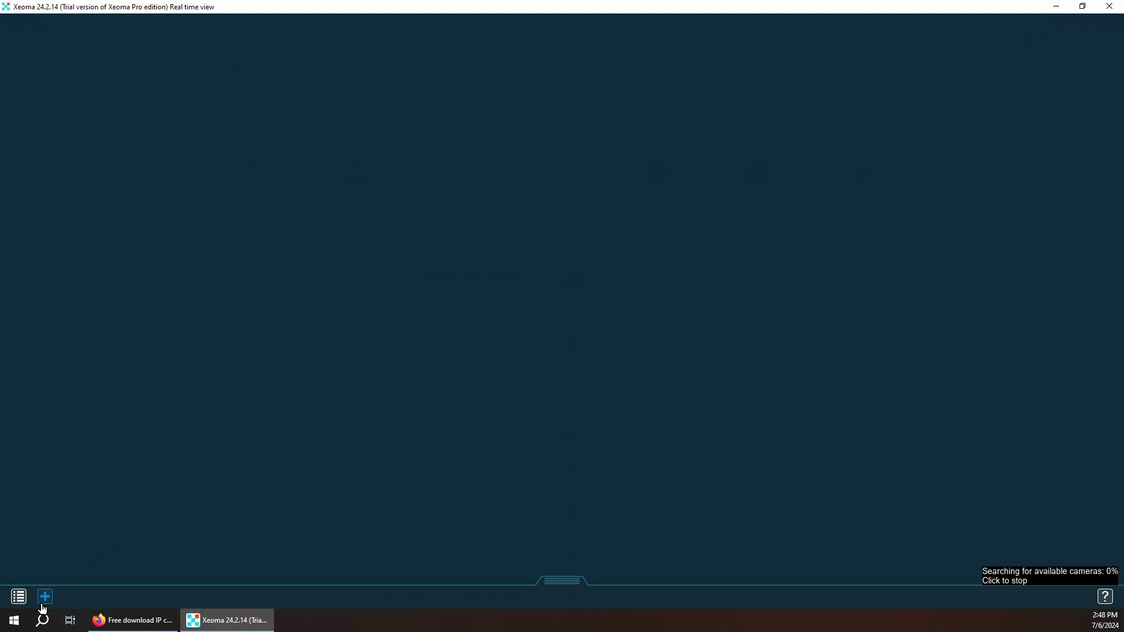
Examine the installation options for the not-yet-installed program and dismiss them without installing.
click(20, 603)
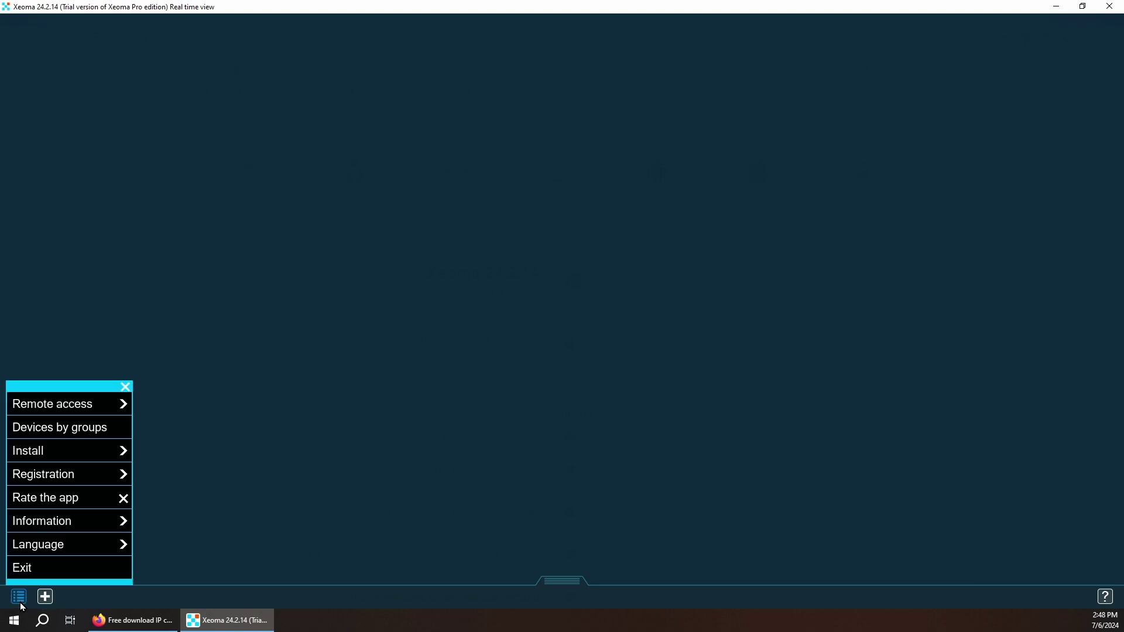
click(46, 456)
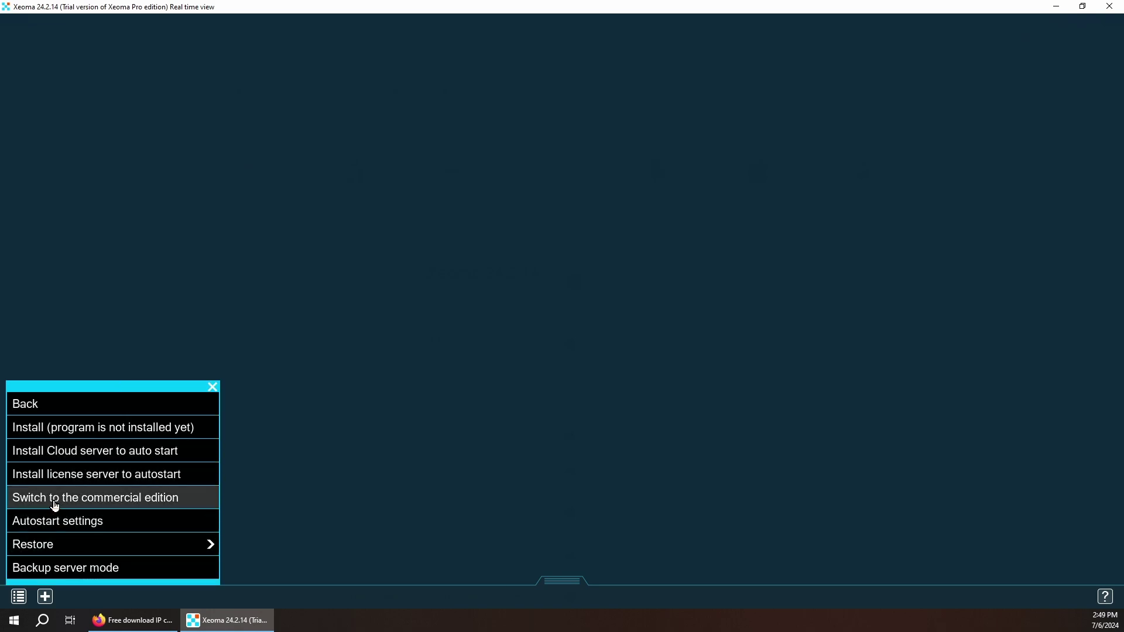
click(37, 428)
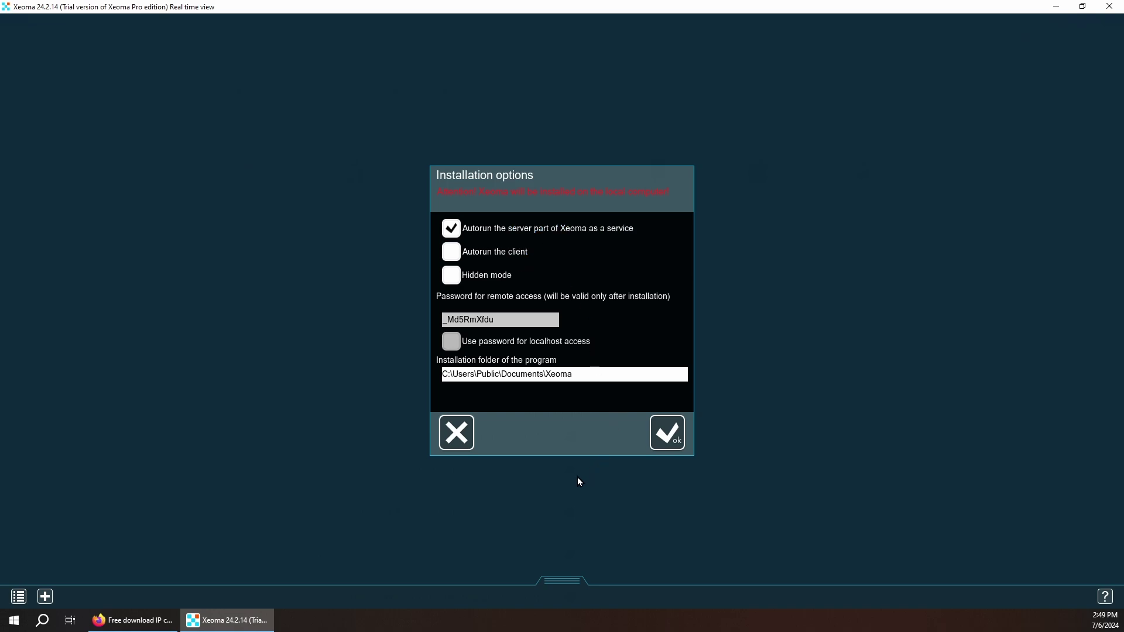
click(465, 439)
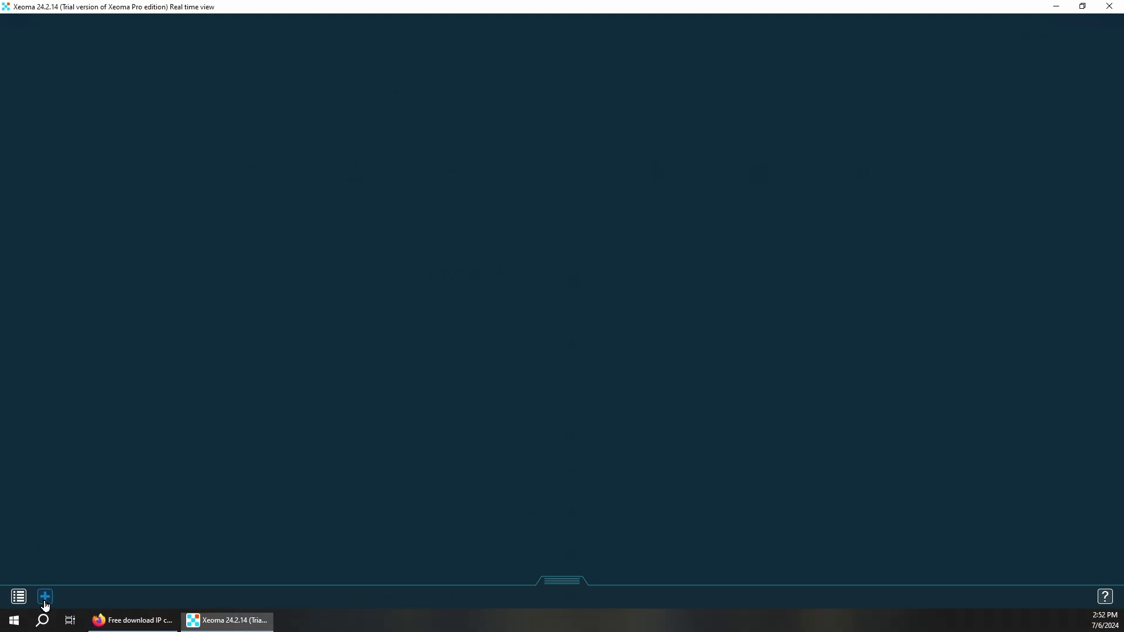
Add the network camera at 192.168.11.43 on port 80 by IP/password search, using the admin user and ONVIF-only search.
click(45, 596)
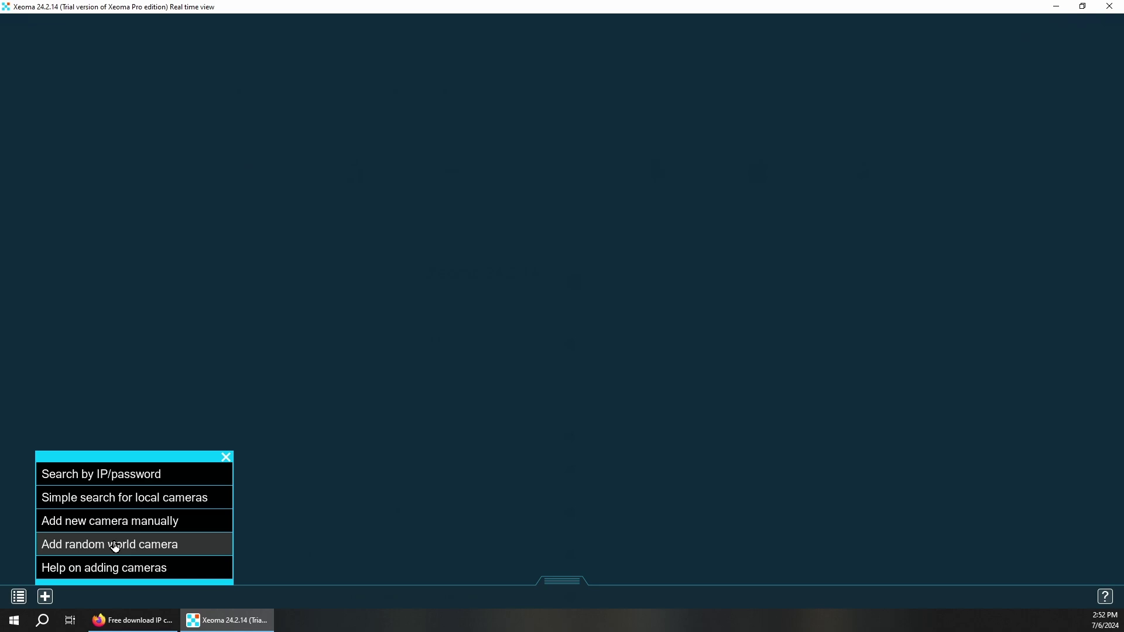
click(113, 480)
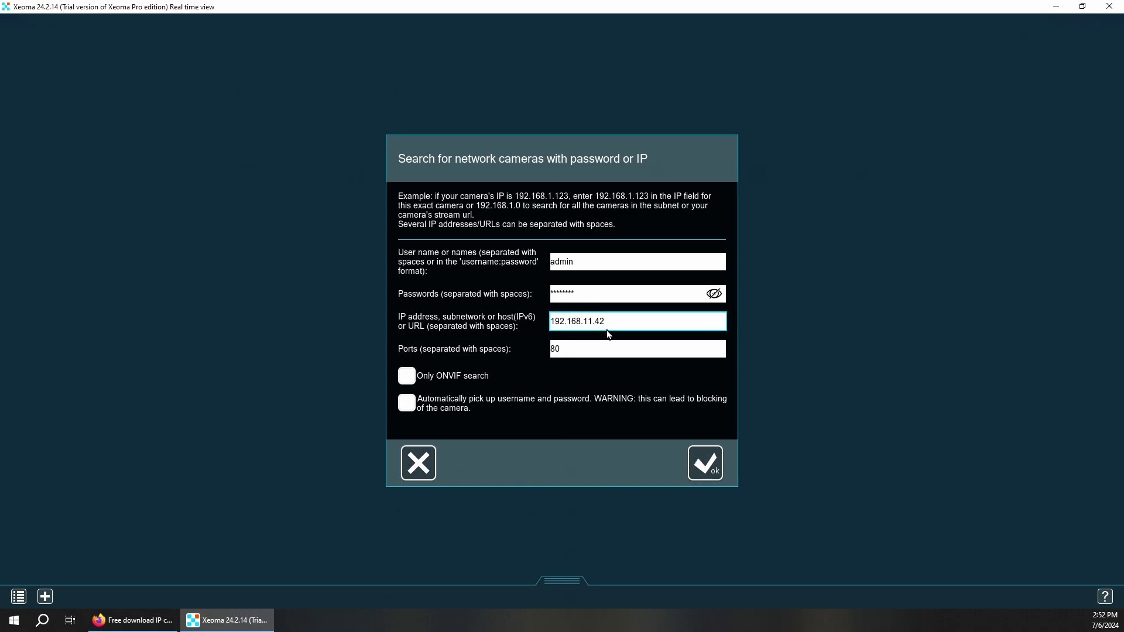
click(419, 381)
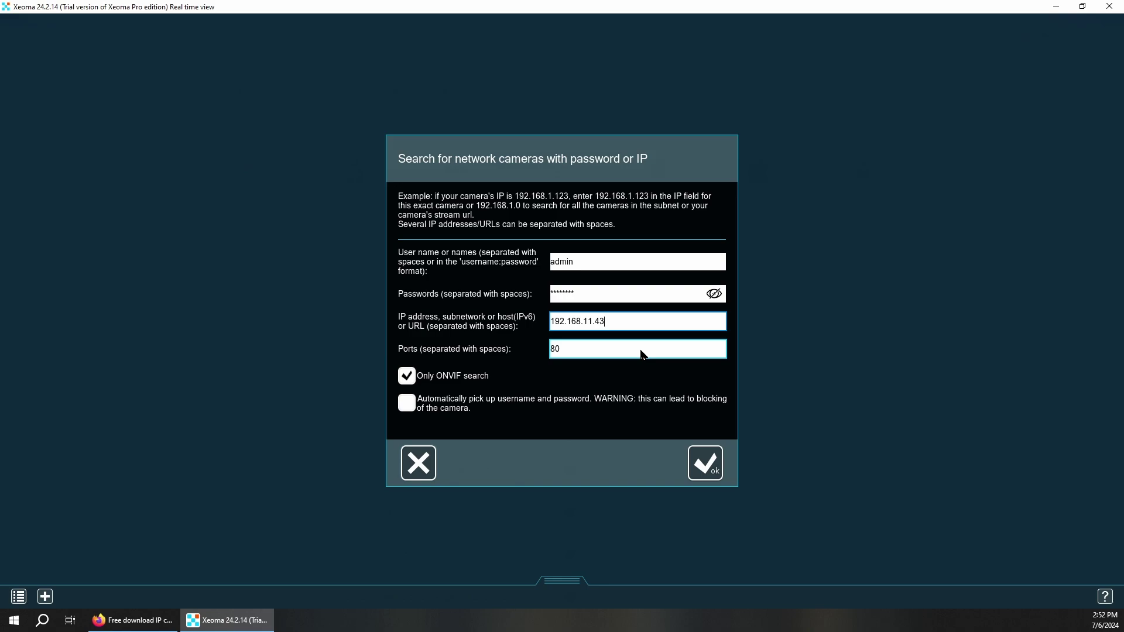
click(705, 462)
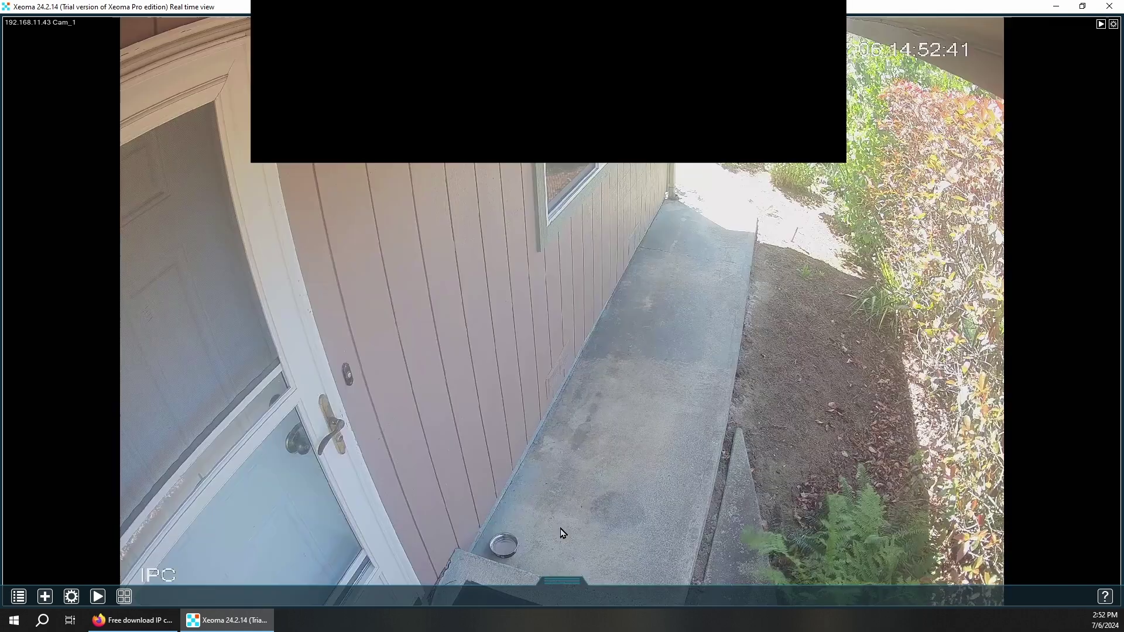
Add a second network camera by IP/password search at 192.168.11.40, keeping the search limited to ONVIF.
click(47, 597)
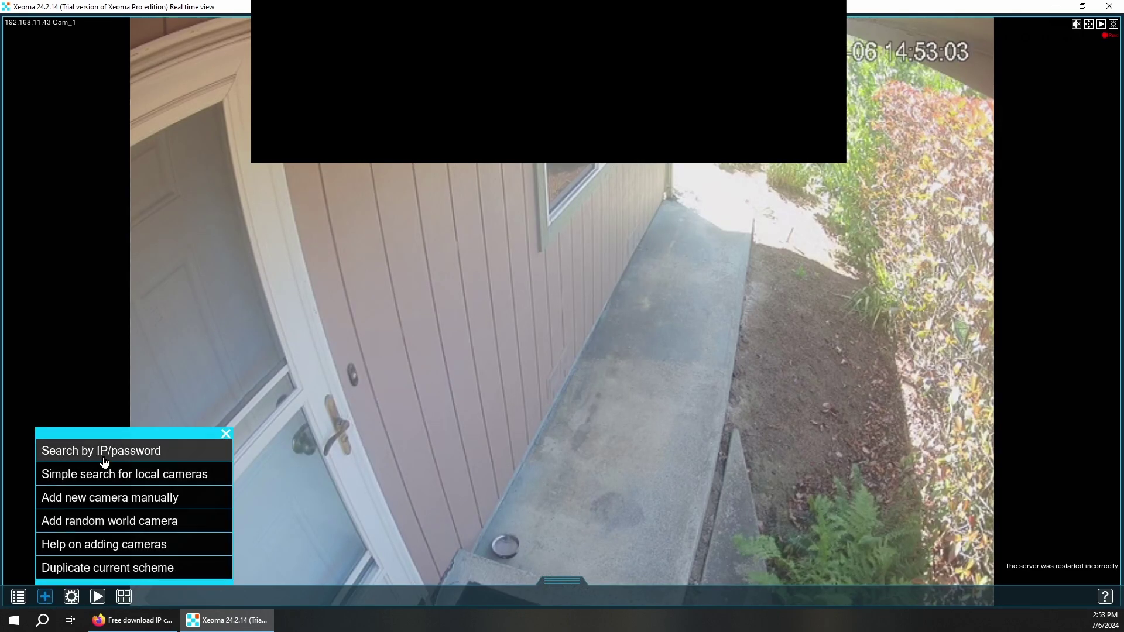
click(105, 452)
click(623, 323)
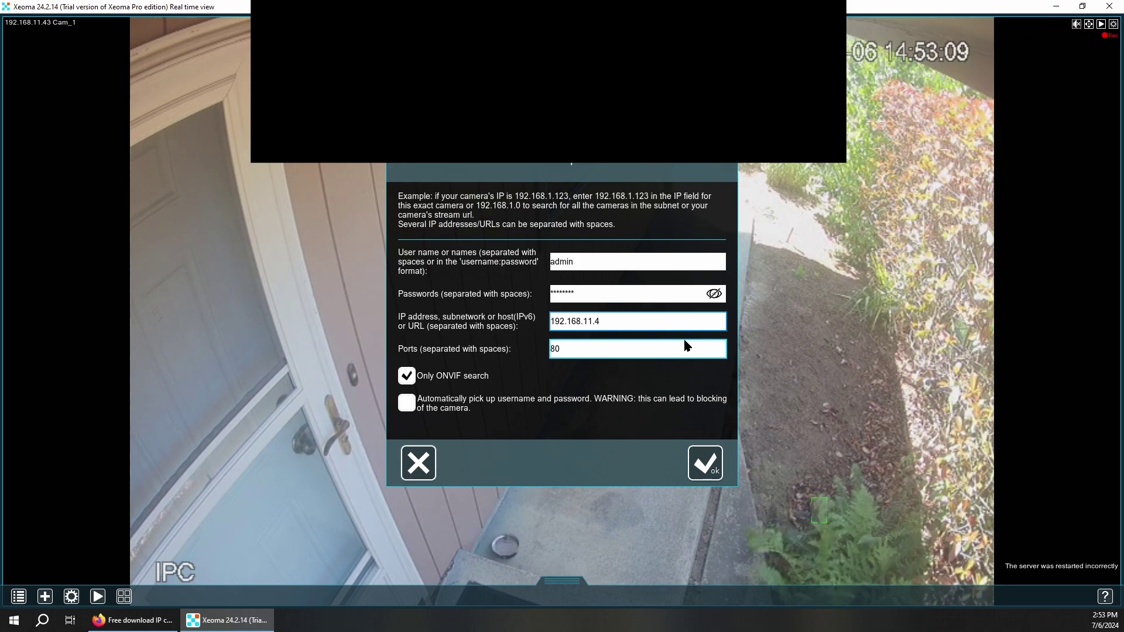
text(0)
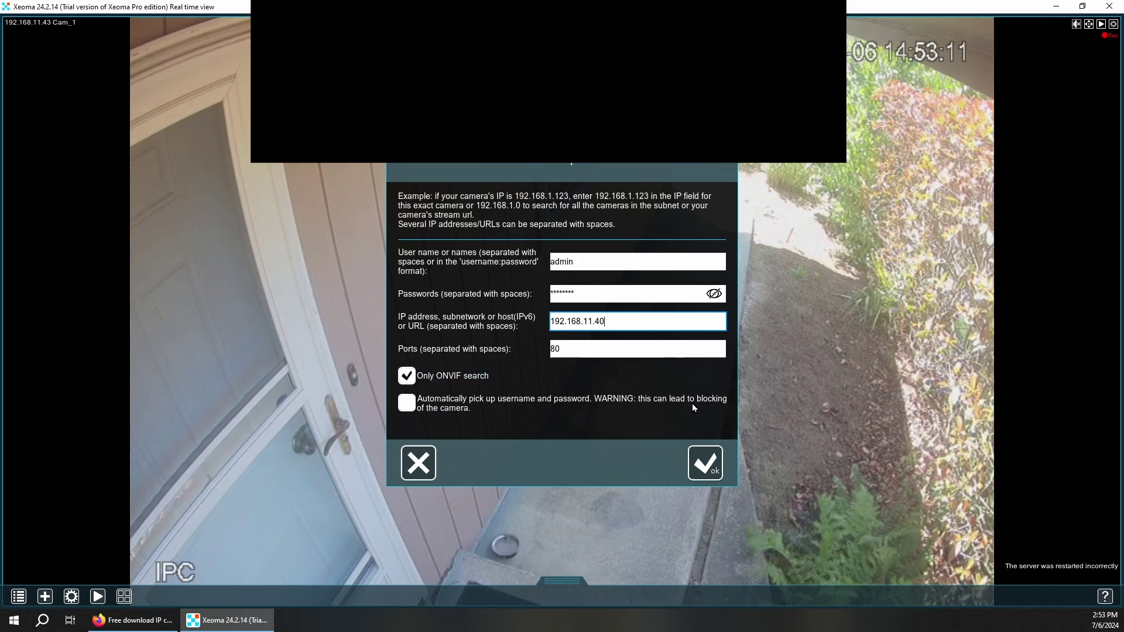
click(708, 465)
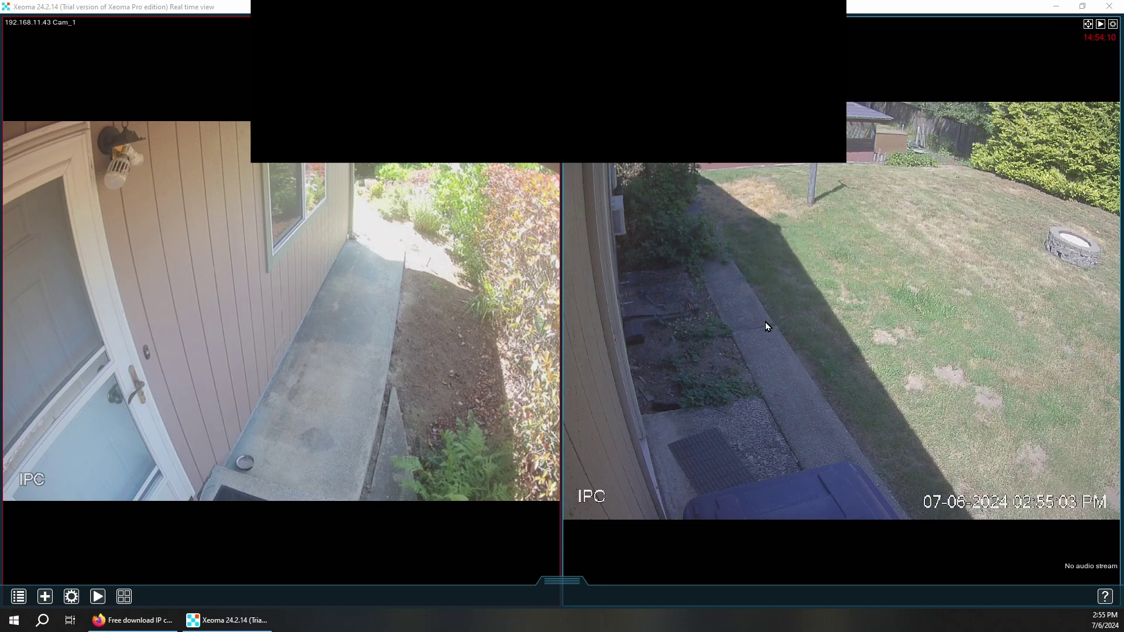
Open the detailed settings of the 192.168.11.40 camera and disable its Sending Email module.
click(711, 316)
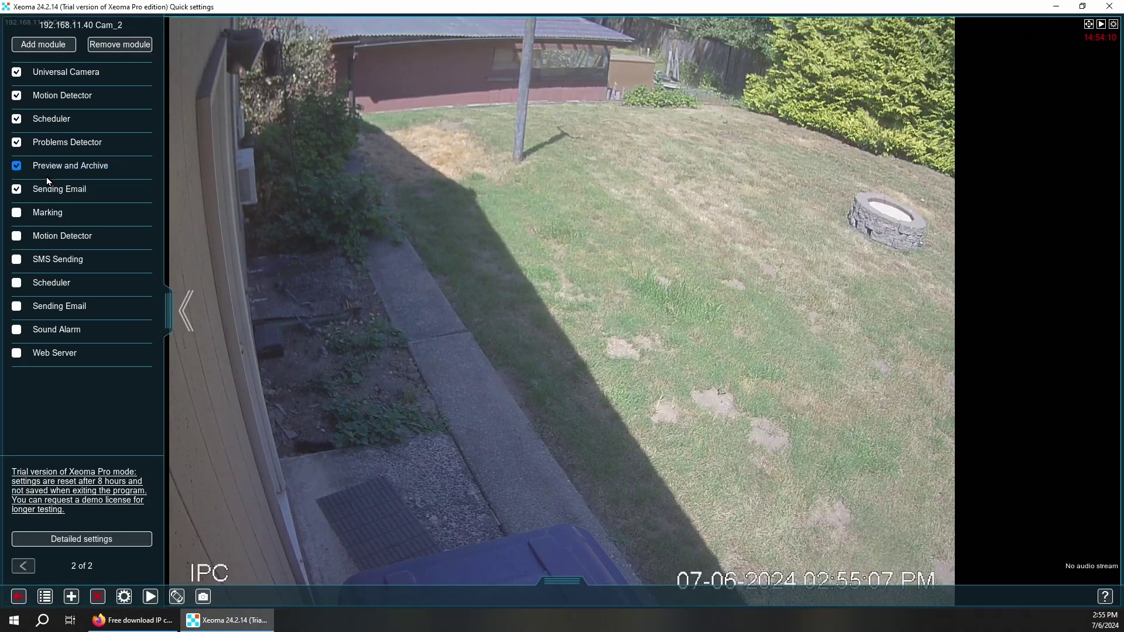
click(69, 539)
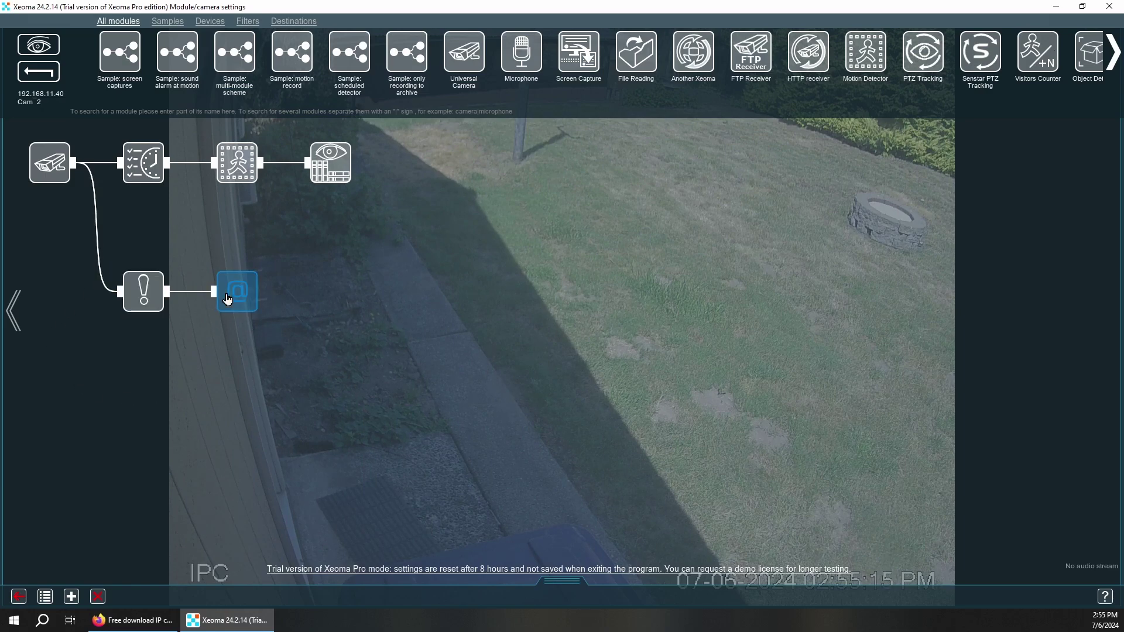
click(244, 288)
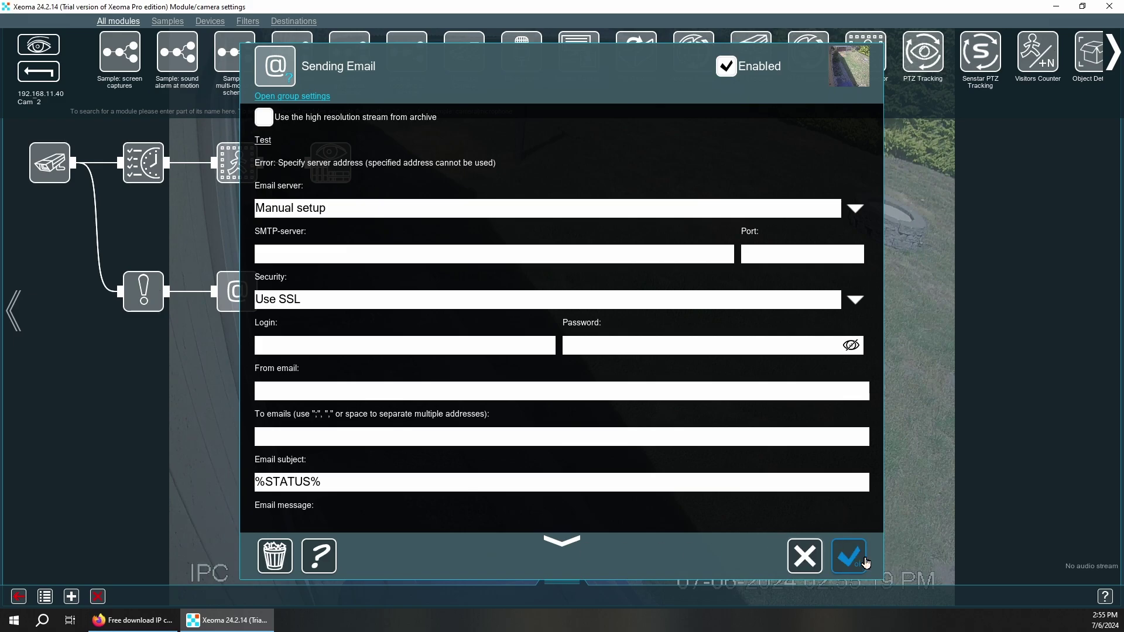
click(725, 66)
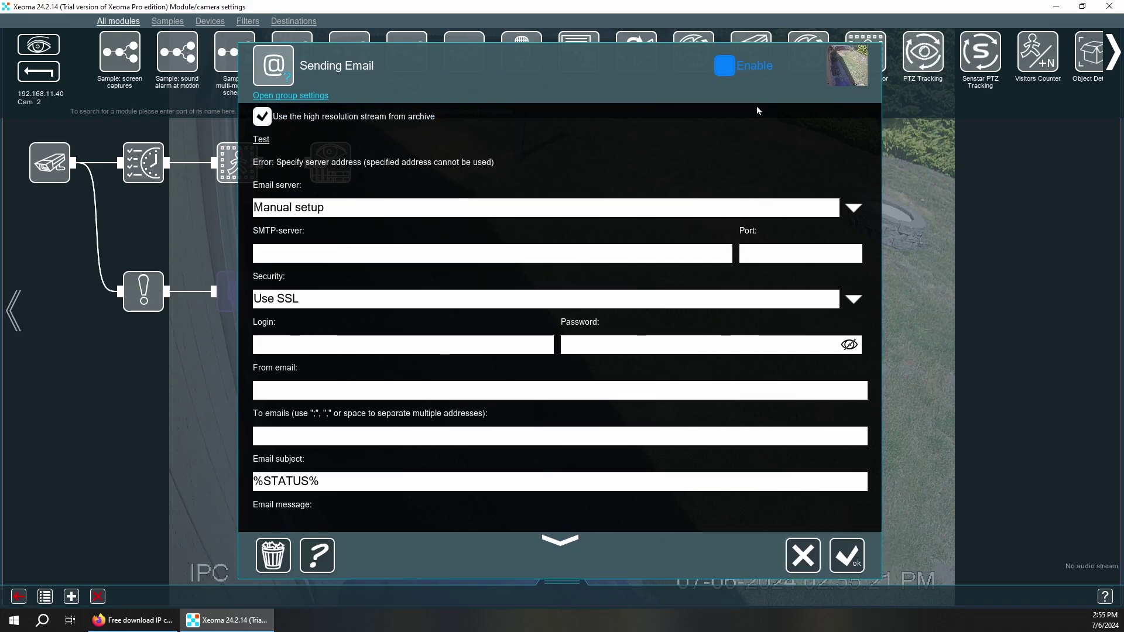
click(848, 556)
Set the Problems Detector module in the camera's scheme to Ignored and save its settings.
click(142, 296)
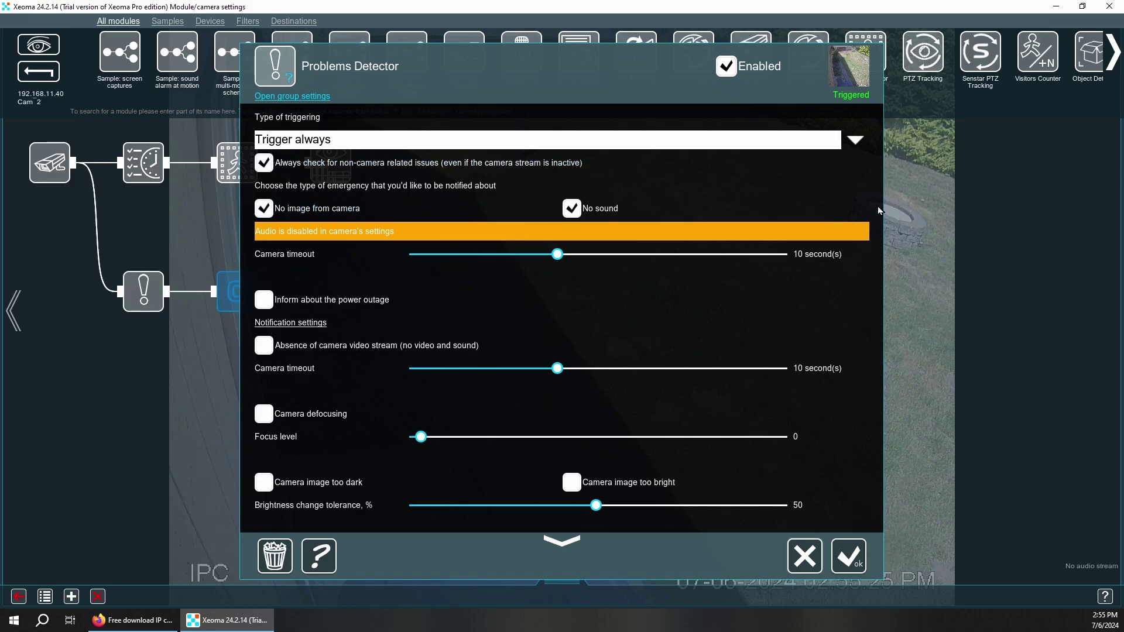
click(746, 67)
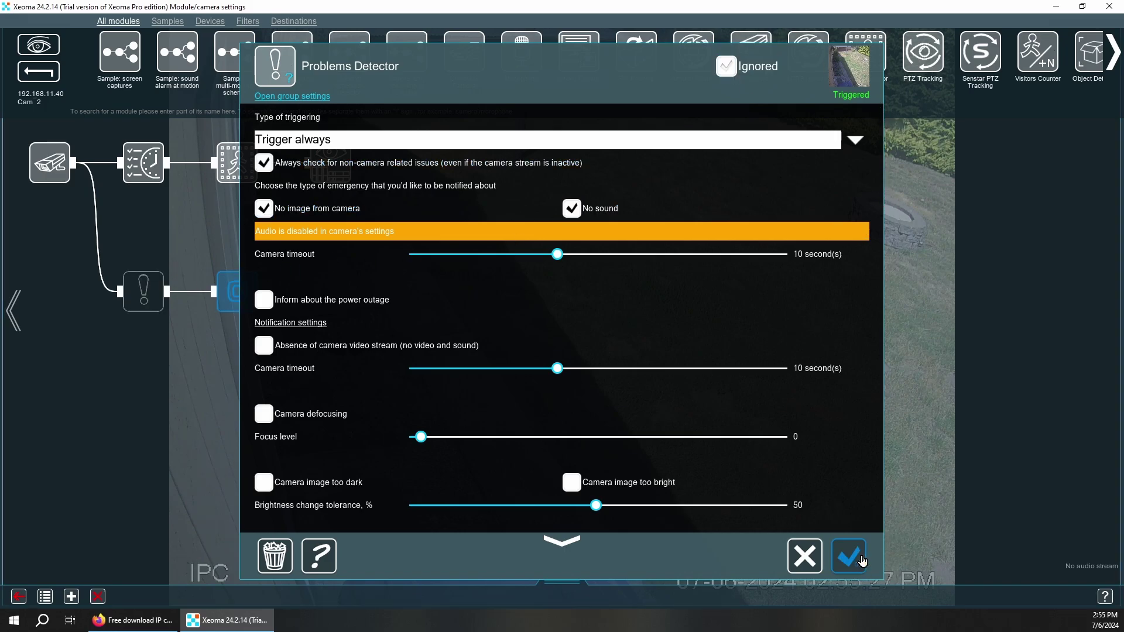
click(849, 556)
Set the Scheduler module in the camera's scheme to Ignored and save its settings.
click(144, 162)
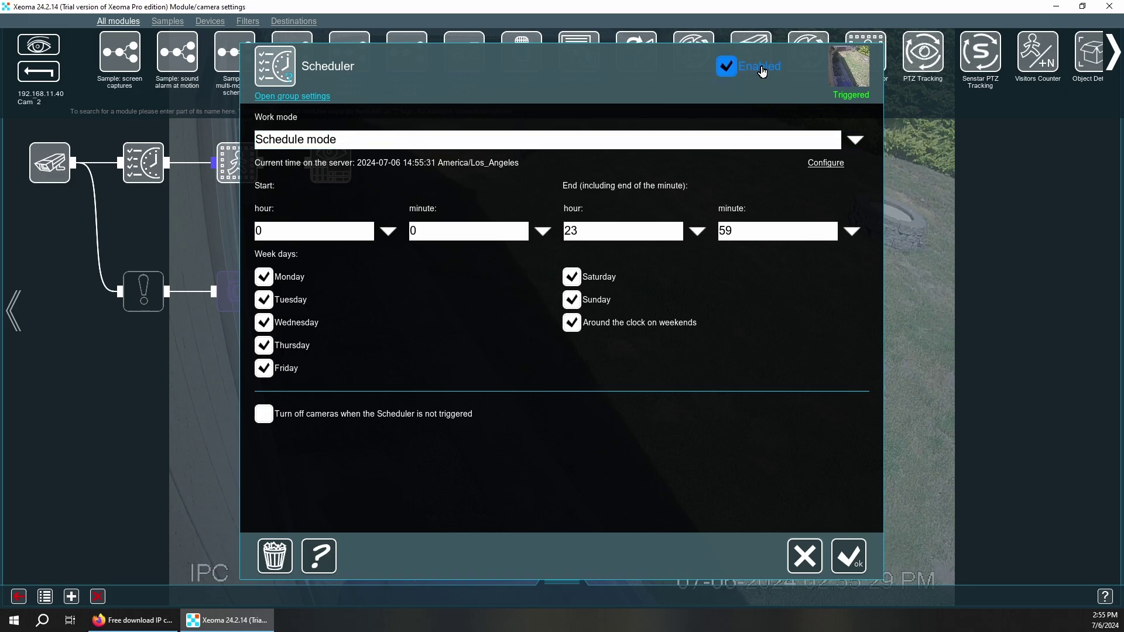
click(747, 67)
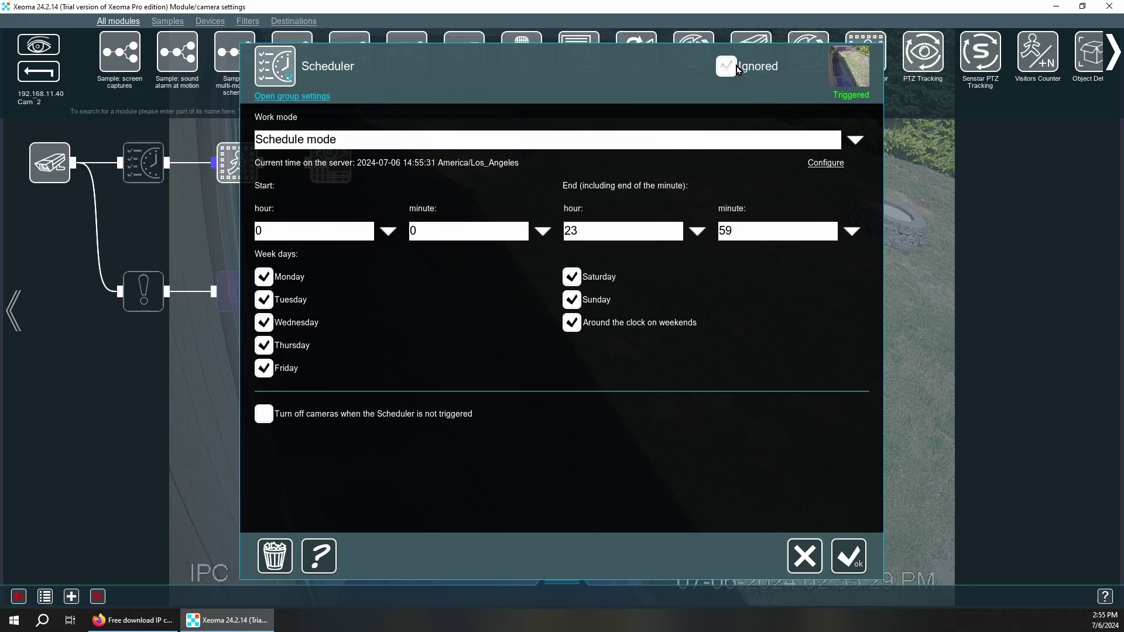
click(848, 557)
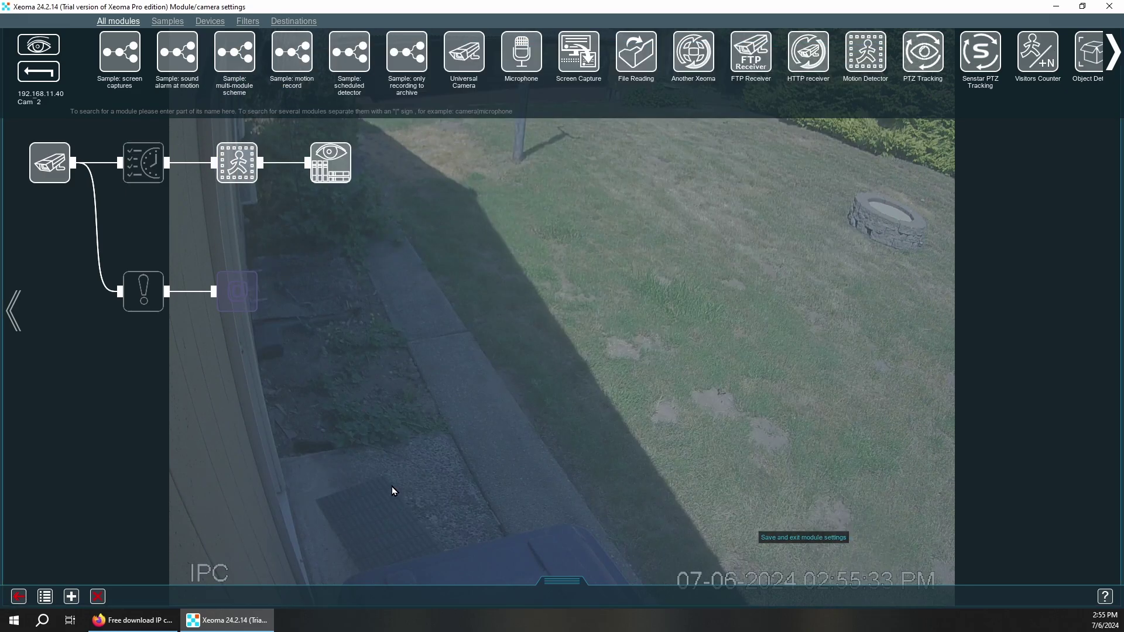
In the Motion Detector's detailed settings, disregard motion shorter than 500 ms, set Postrecord to 30 sec and the sensitivity threshold to 11.
click(241, 168)
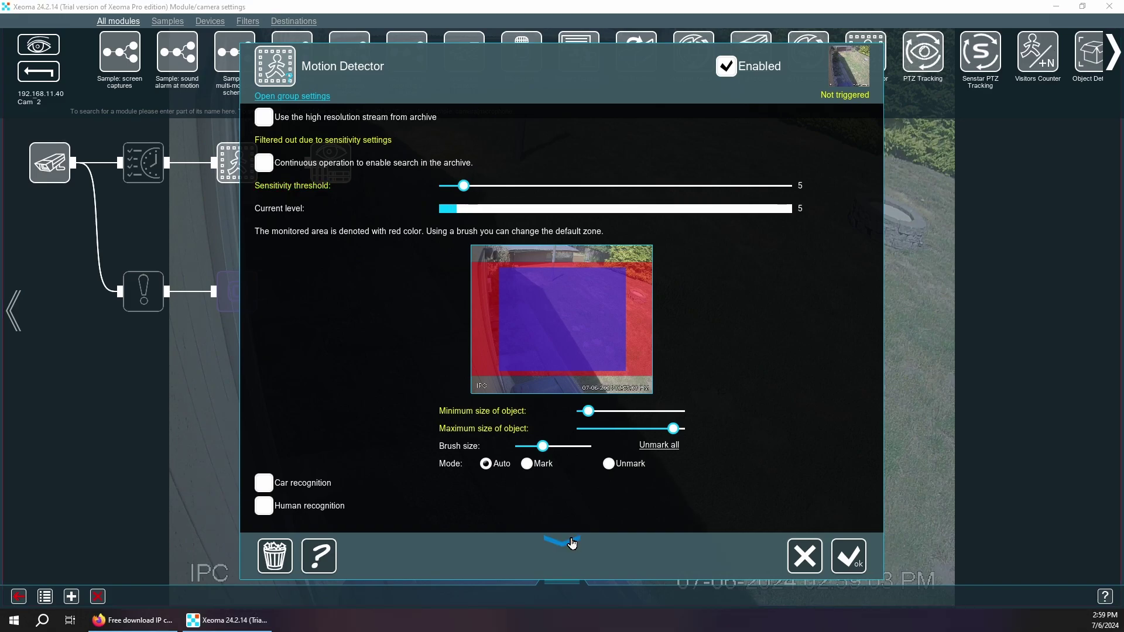
click(563, 544)
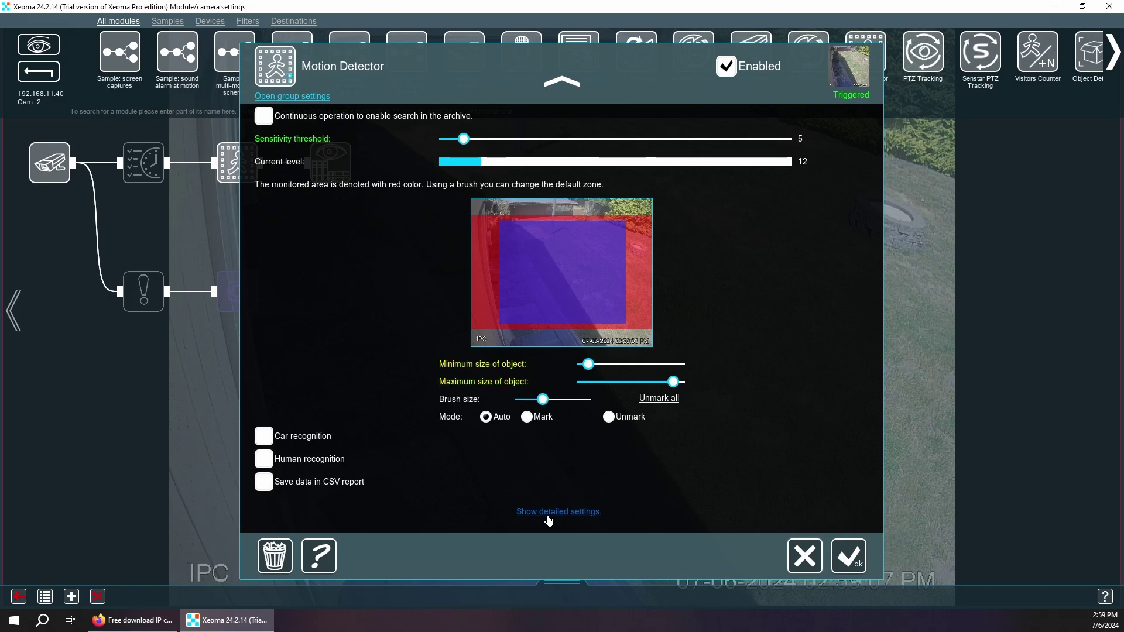
click(566, 514)
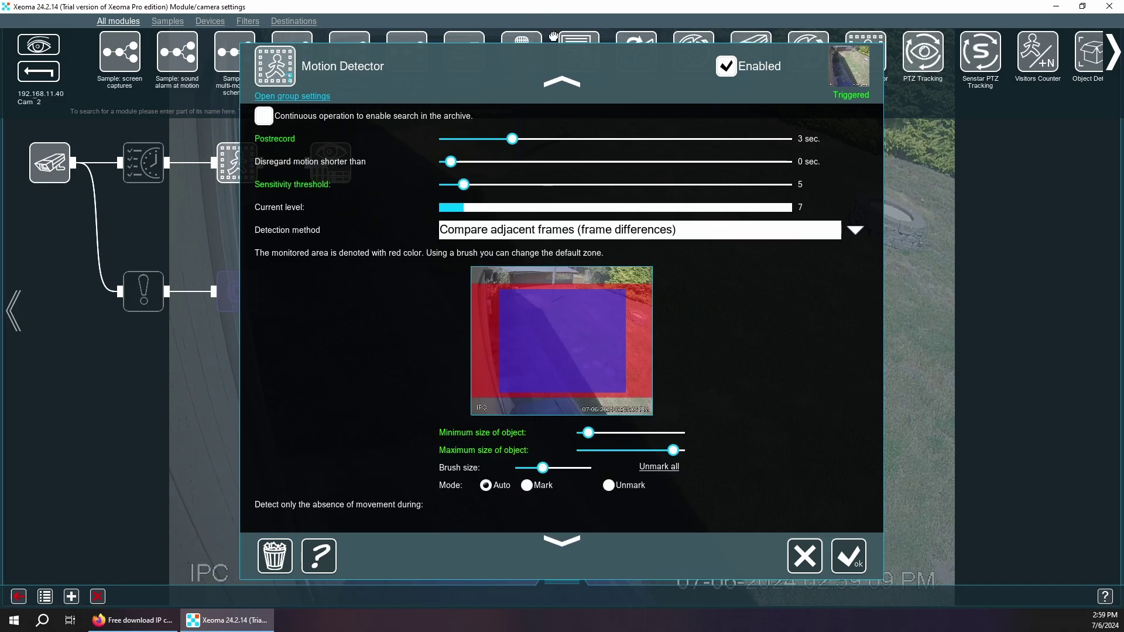
click(560, 83)
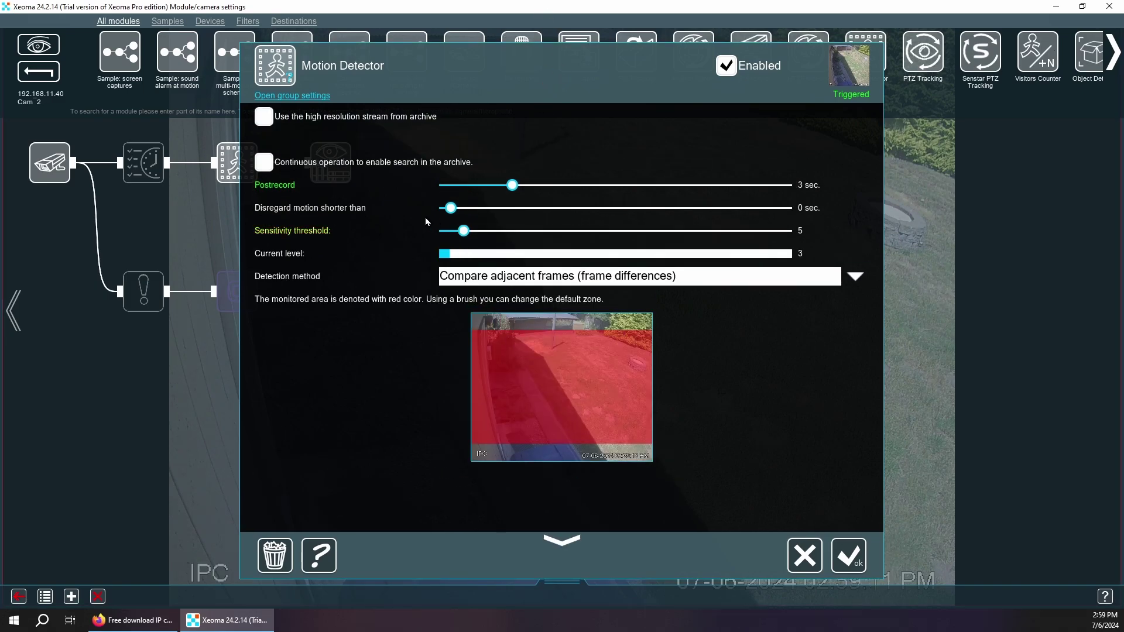
drag(452, 217, 478, 209)
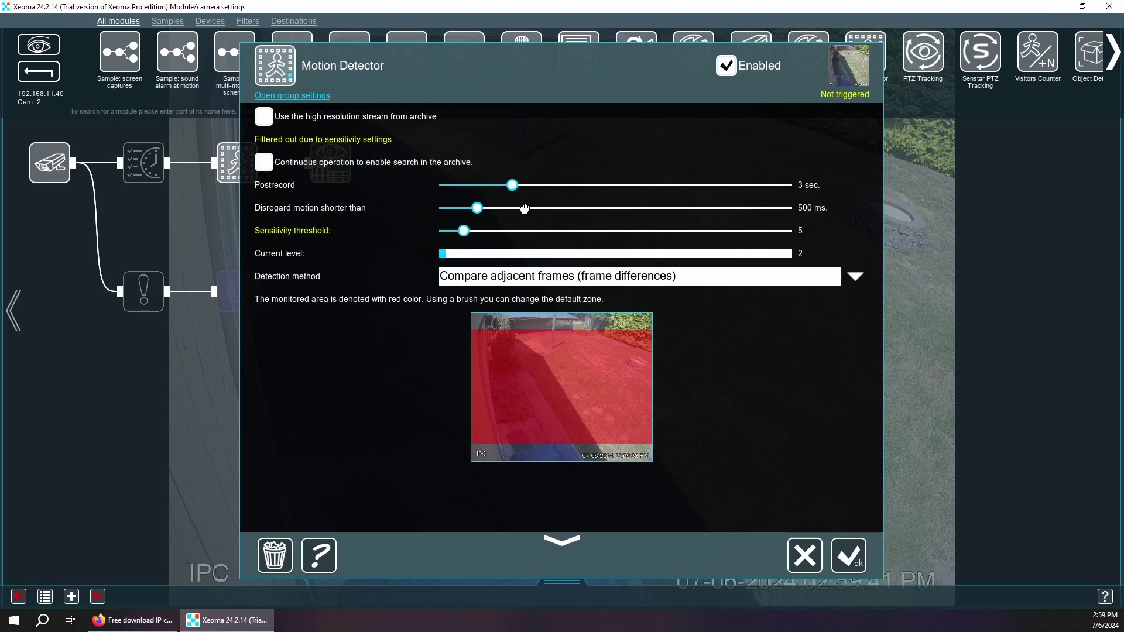
drag(513, 185, 596, 187)
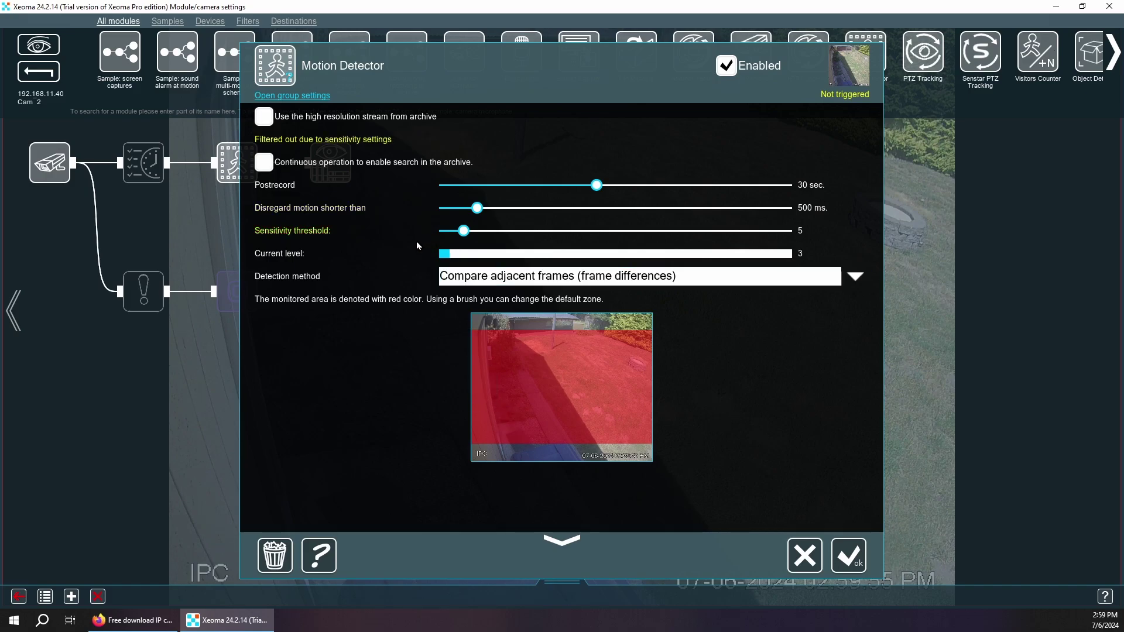
drag(464, 231, 480, 234)
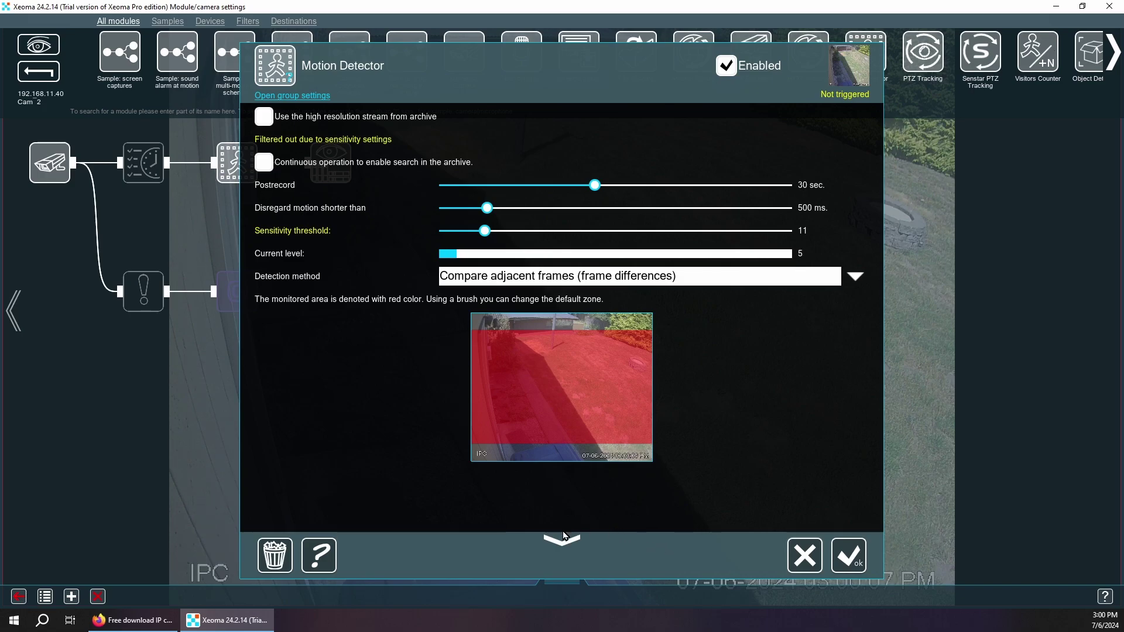
Review the detection methods, then brush the monitored area over the preview's bottom strip and top edge, leaving out the upper-right bushes and lower-right timestamp corner.
click(577, 281)
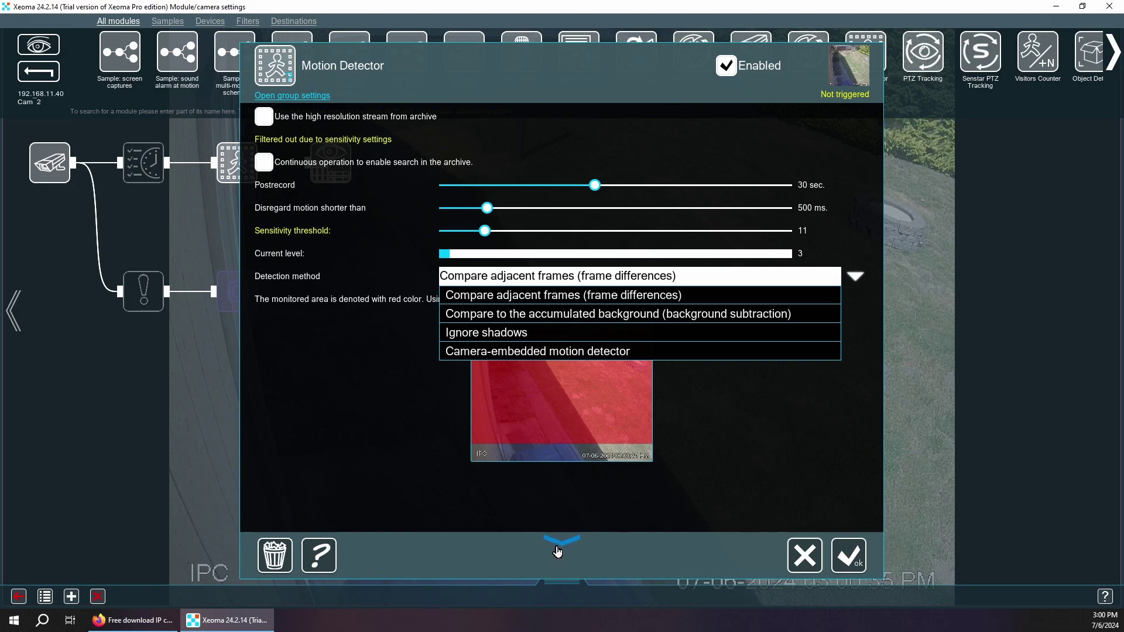
click(415, 497)
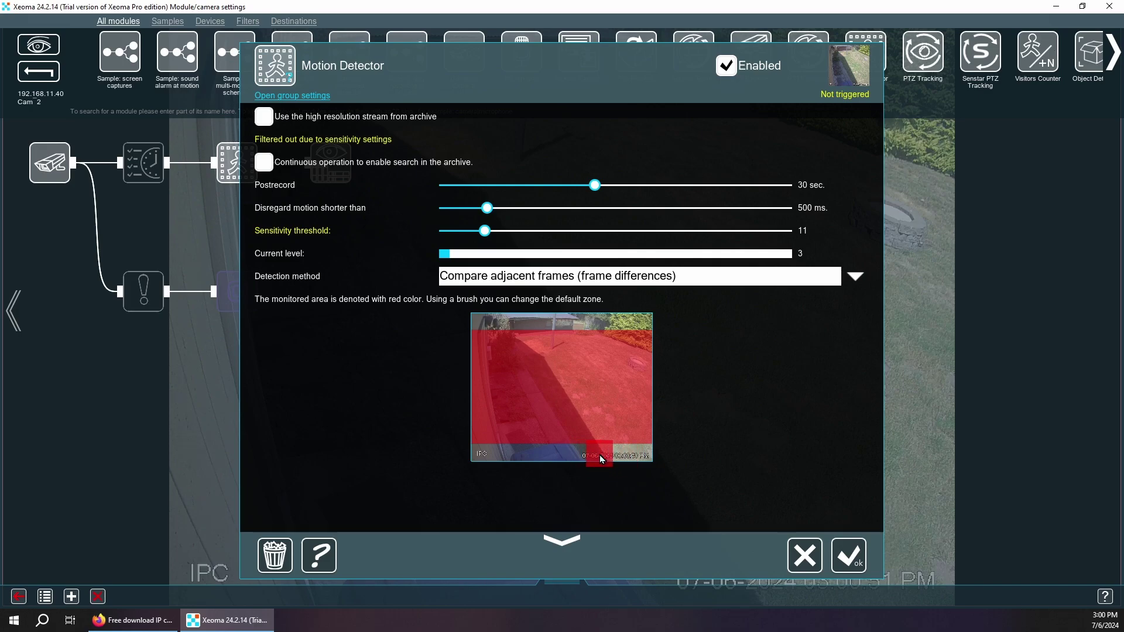
drag(563, 453, 409, 454)
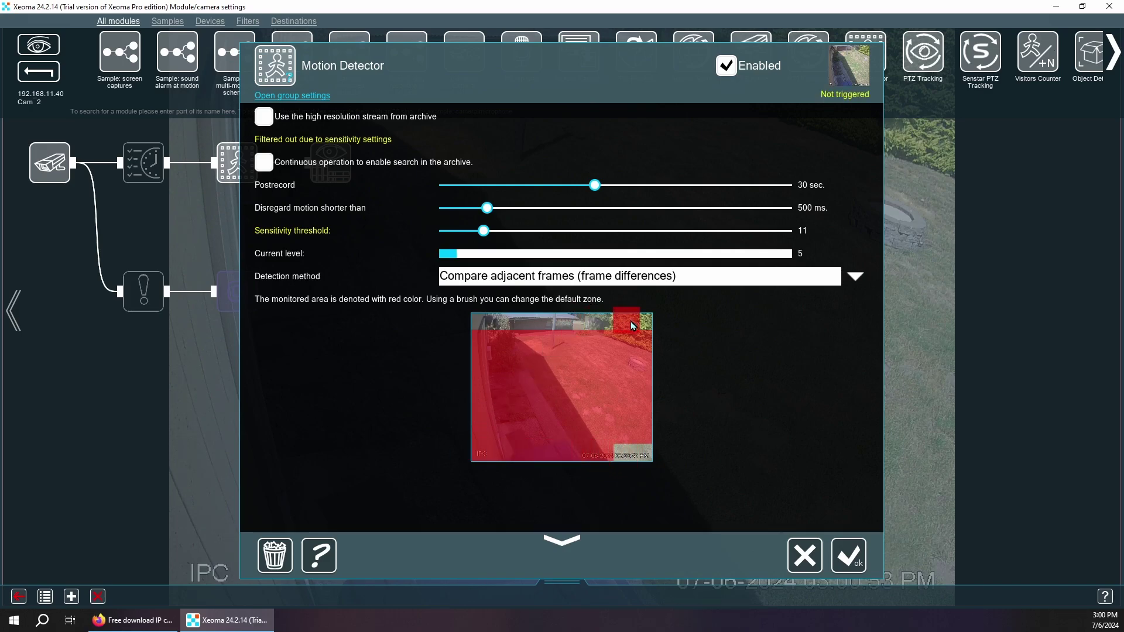
mouse_move(595, 323)
mouse_down()
mouse_move(413, 319)
mouse_move(590, 322)
mouse_up()
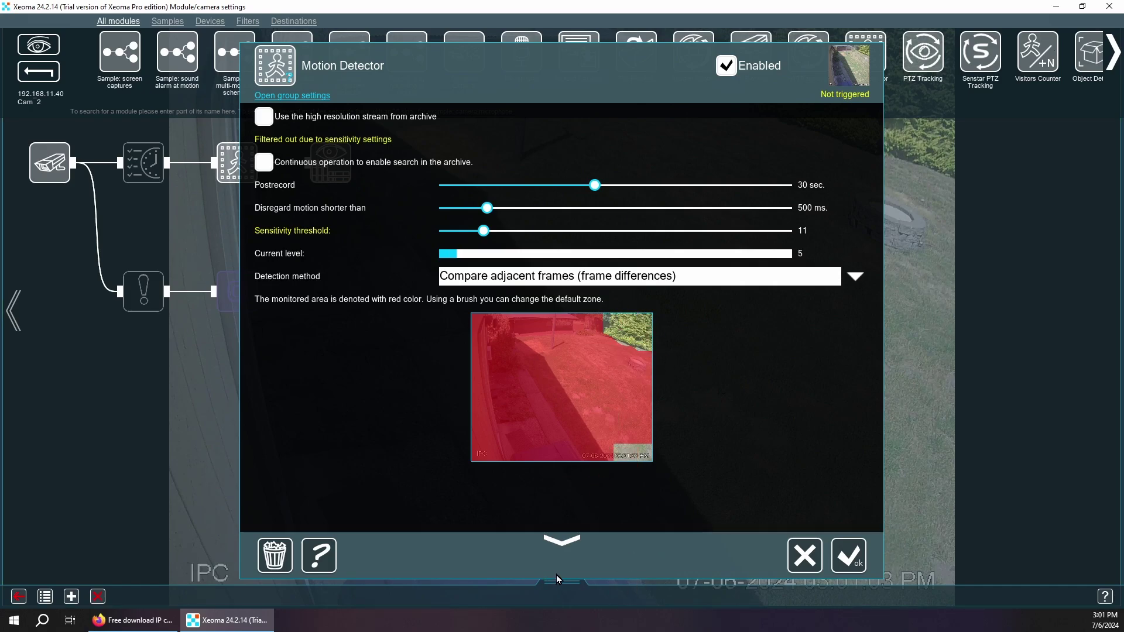
Raise the Motion Detector's minimum object size slightly, to about a tenth of the preview's width, and save the module settings.
click(566, 542)
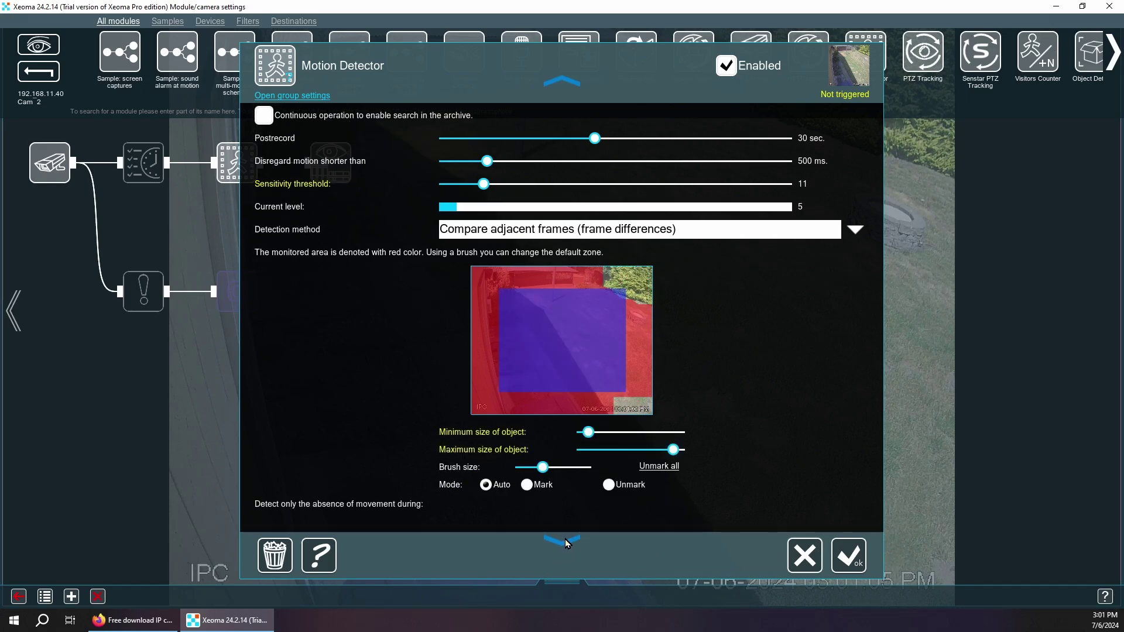
click(566, 542)
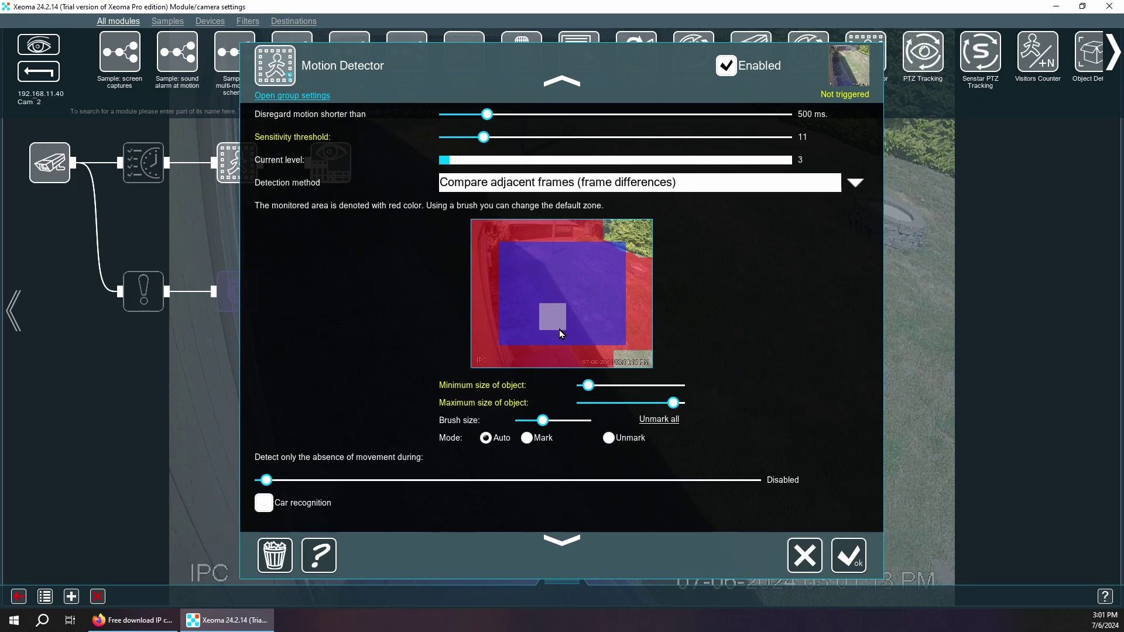
drag(588, 385, 603, 383)
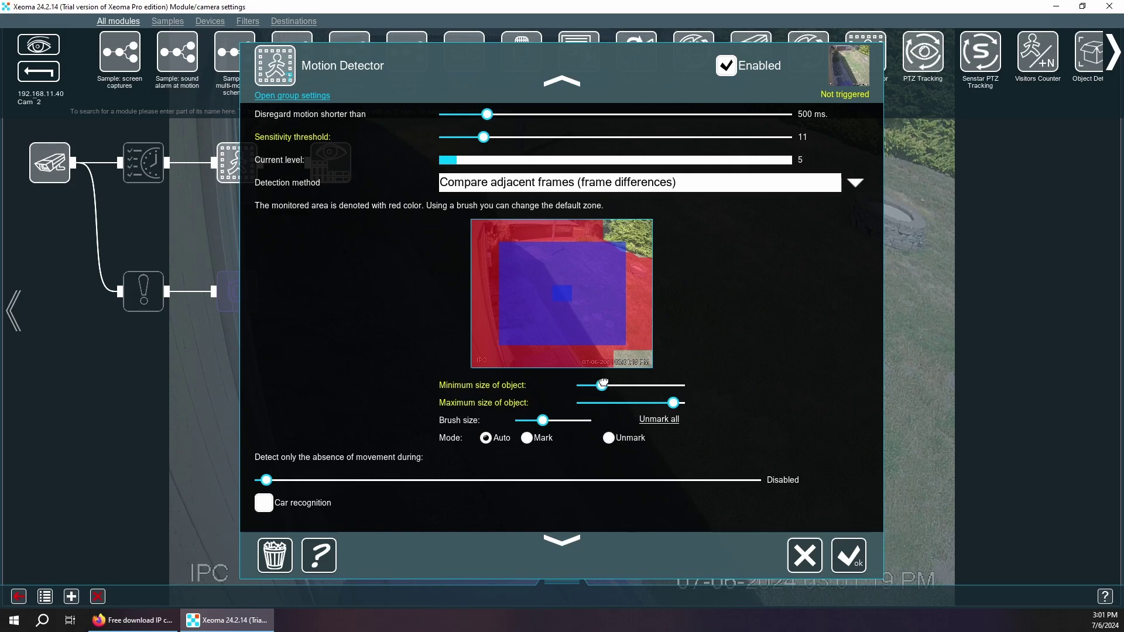
drag(603, 383, 599, 383)
click(849, 555)
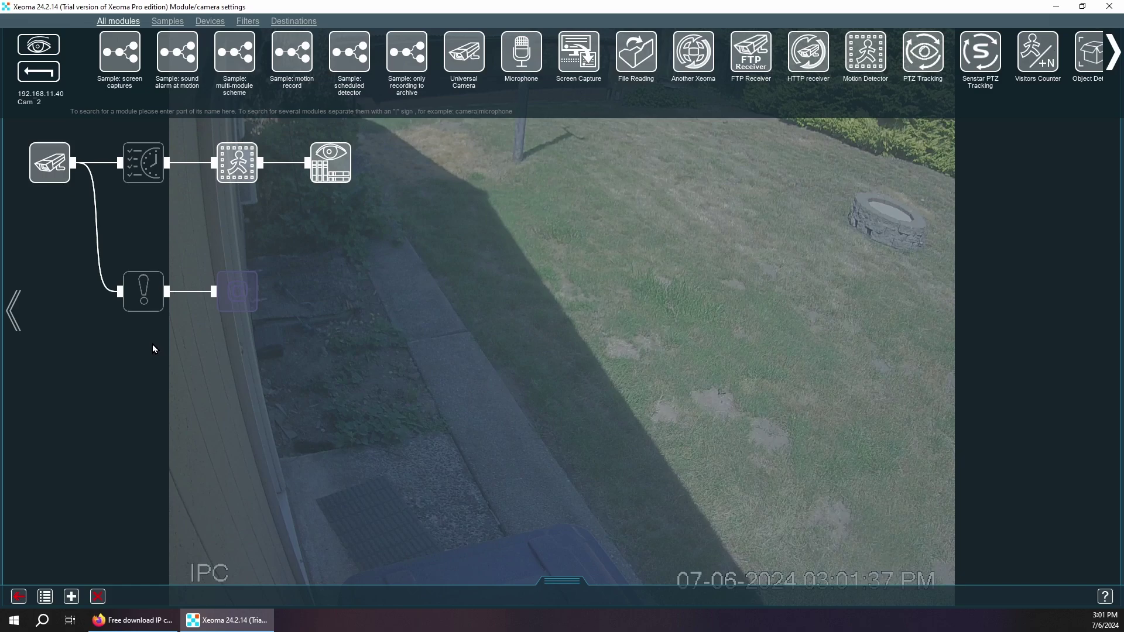
In the Preview and Archive module, replace the archive storage path with //192.168.11.11\xeoma2.
click(331, 166)
click(517, 208)
drag(517, 209, 432, 214)
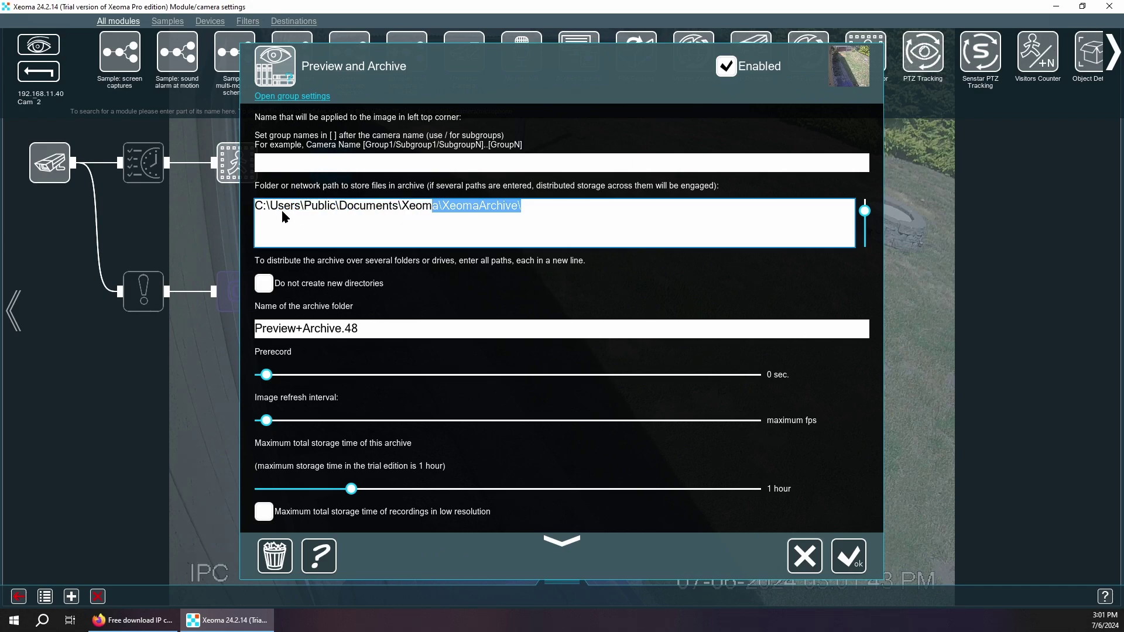
click(438, 210)
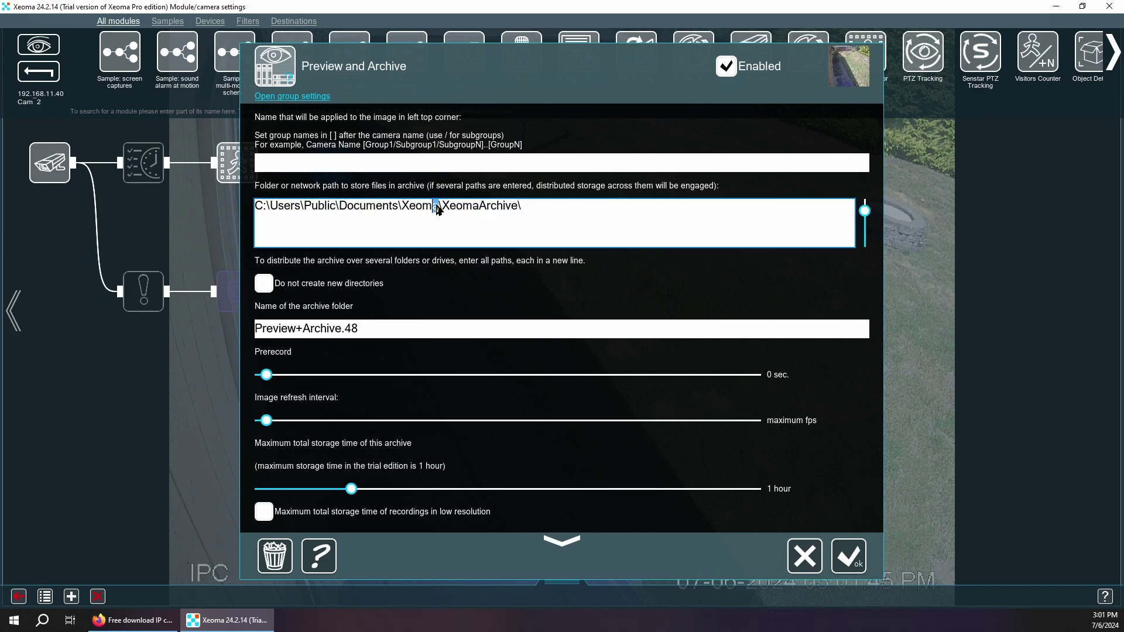
drag(438, 209, 209, 203)
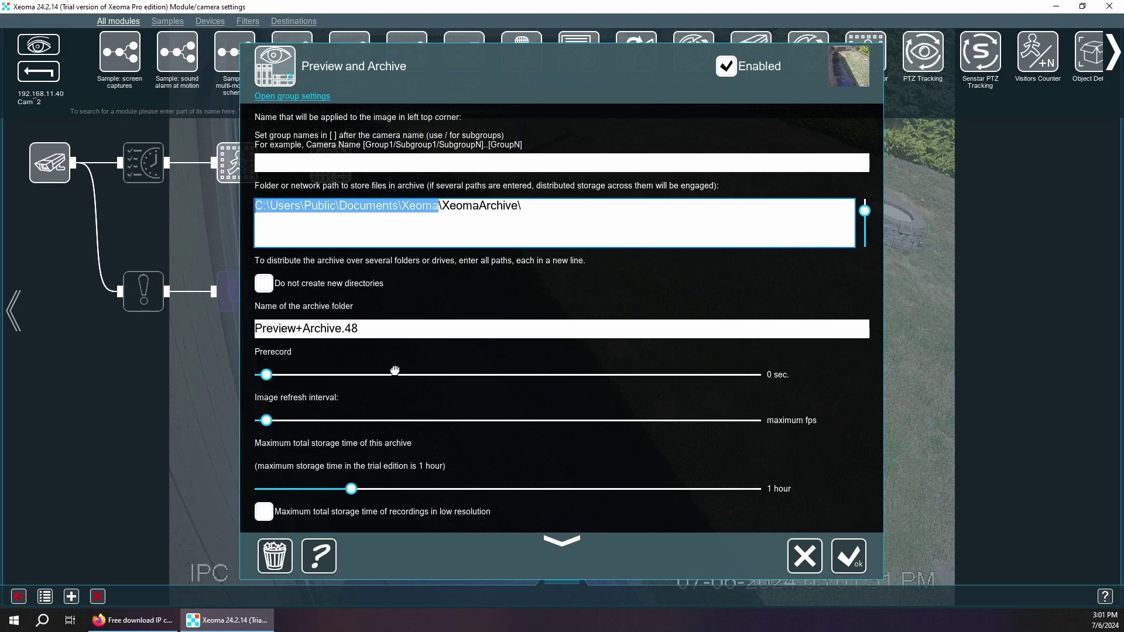
key(BackSpace)
text(//192.1)
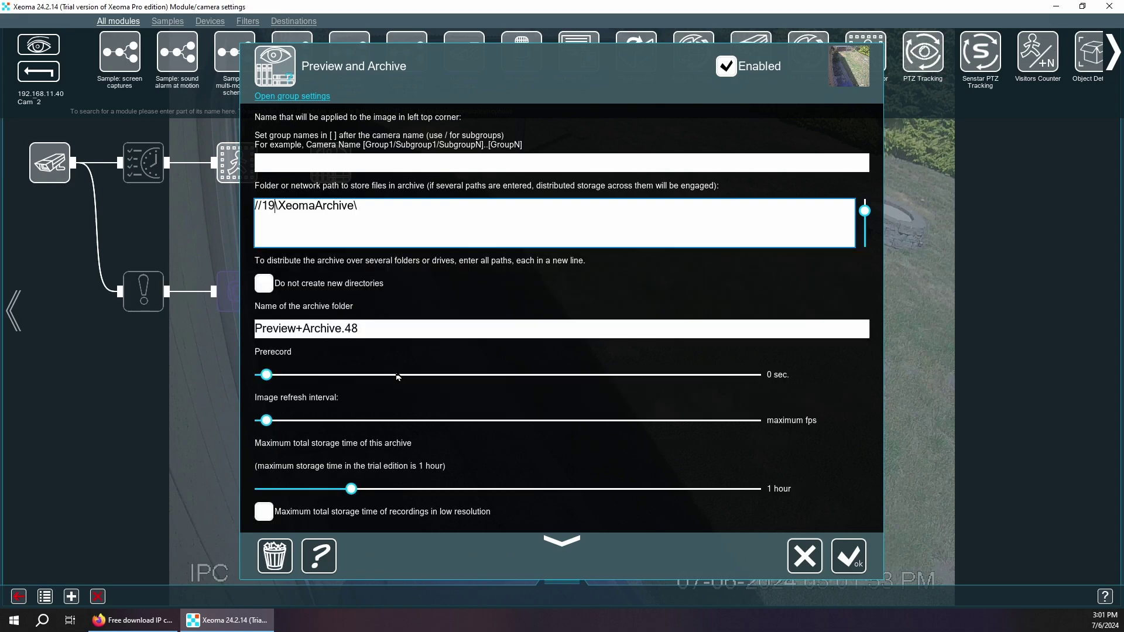
text(68.11.)
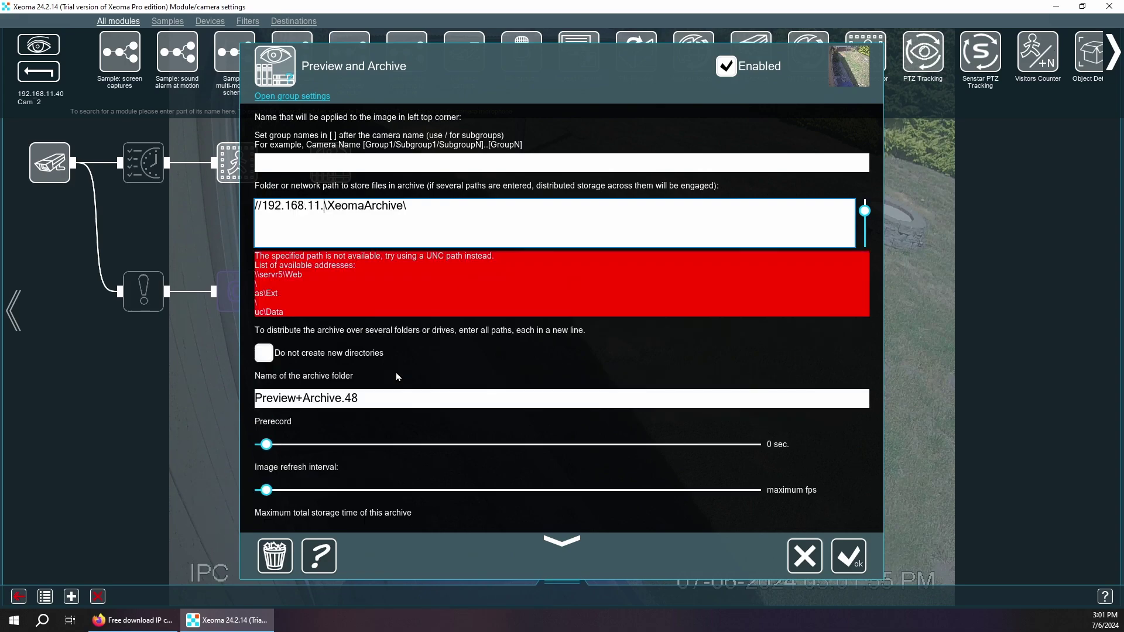
text(11)
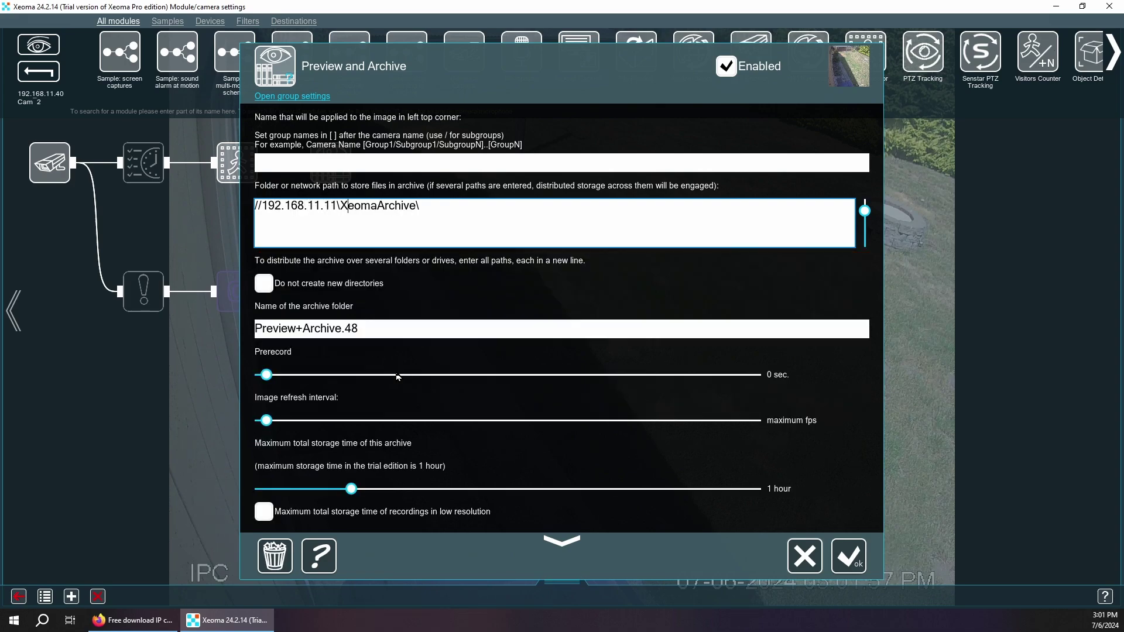
key(Left)
key(Left)
key(Left)
text(xeoma)
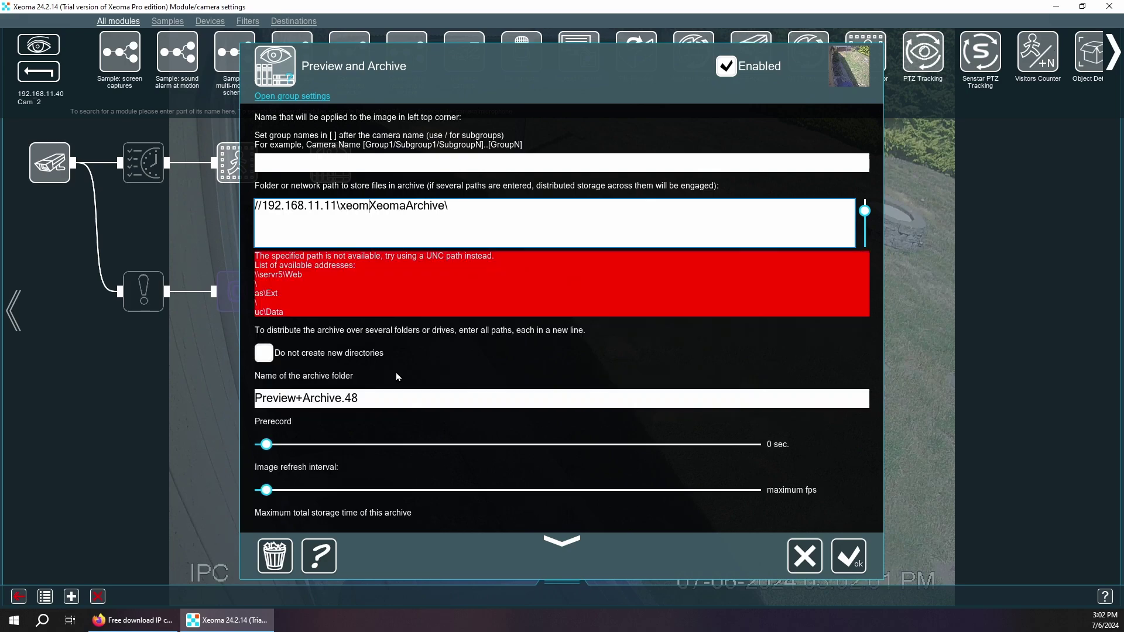
text(2)
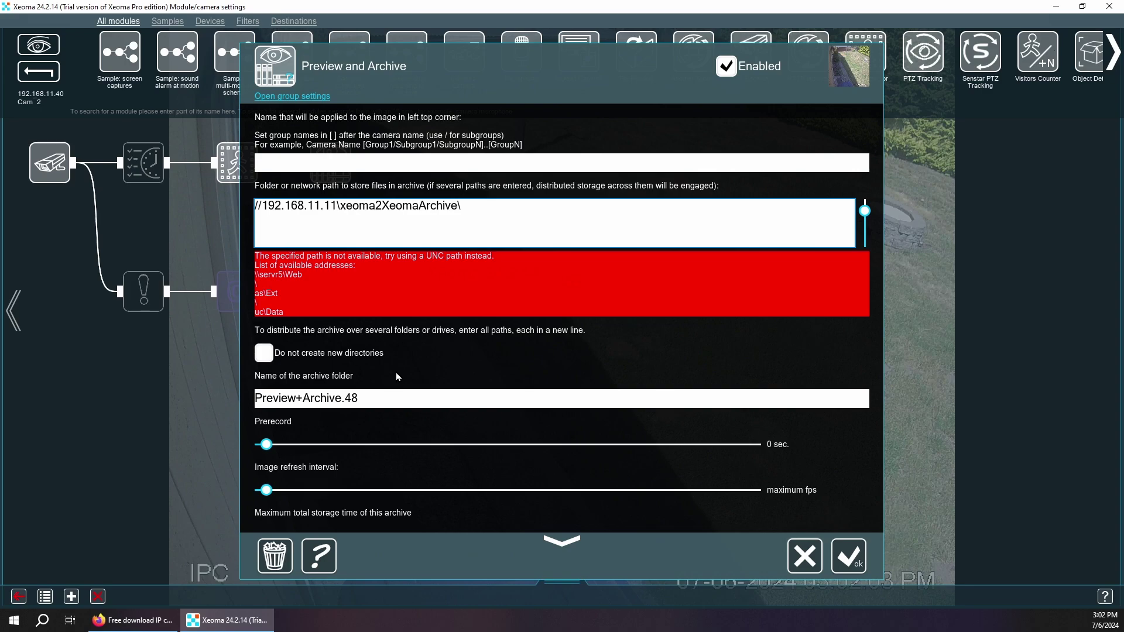
key(Delete)
key(Delete)
key(Delete)
key(Delete)
key(Delete)
key(Delete)
key(Delete)
key(Delete)
key(Delete)
key(Delete)
key(Delete)
key(Delete)
key(Delete)
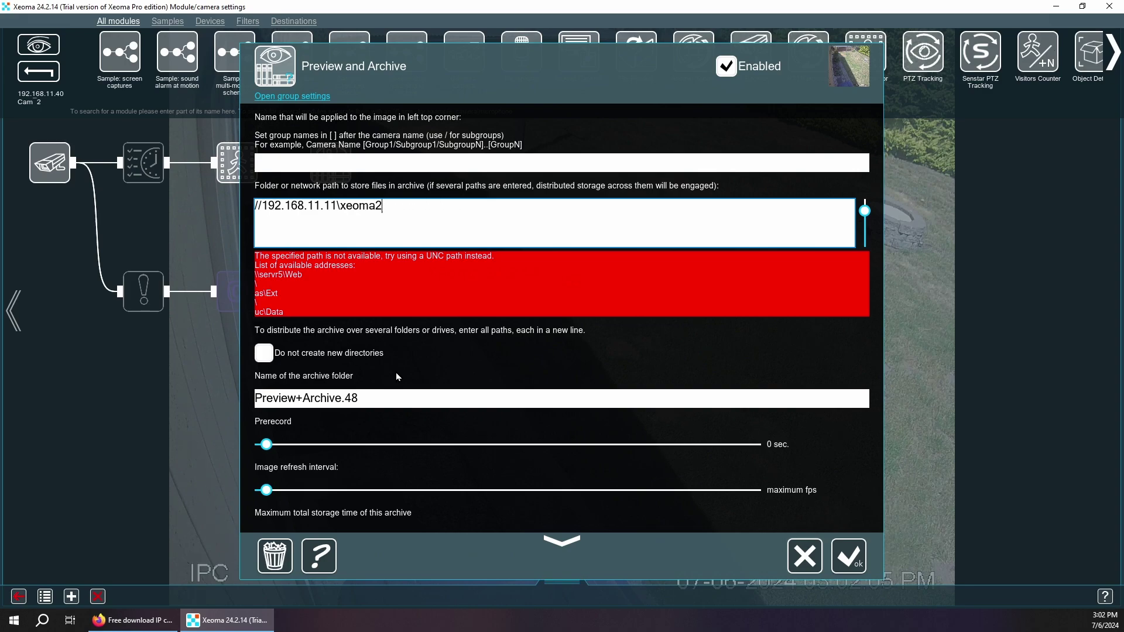
Correct the archive path to start with two backslashes and insert the usb2-2 folder, giving \\192.168.11.11\usb2-2\xeoma2.
key(Left)
key(Left)
key(Left)
key(Left)
key(Left)
key(Left)
key(Left)
key(Left)
key(Left)
key(Left)
key(Left)
key(Left)
key(Left)
key(Left)
key(Left)
key(Left)
key(Left)
key(Left)
key(Left)
key(Left)
key(BackSpace)
key(BackSpace)
text(\)
key(End)
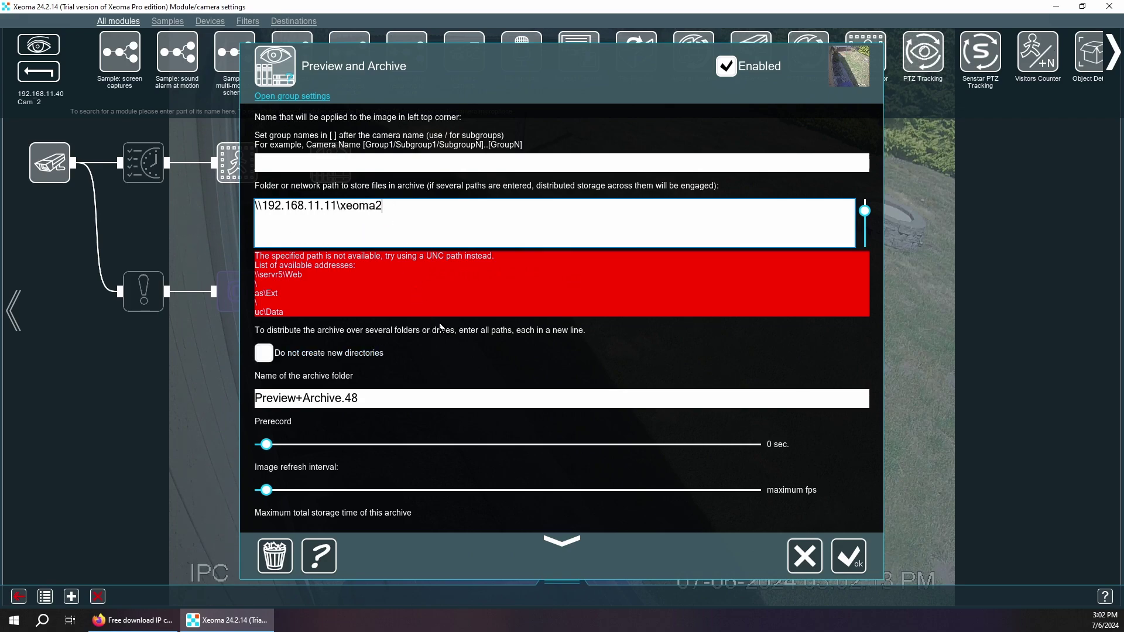
click(337, 208)
text(\usb2-2\)
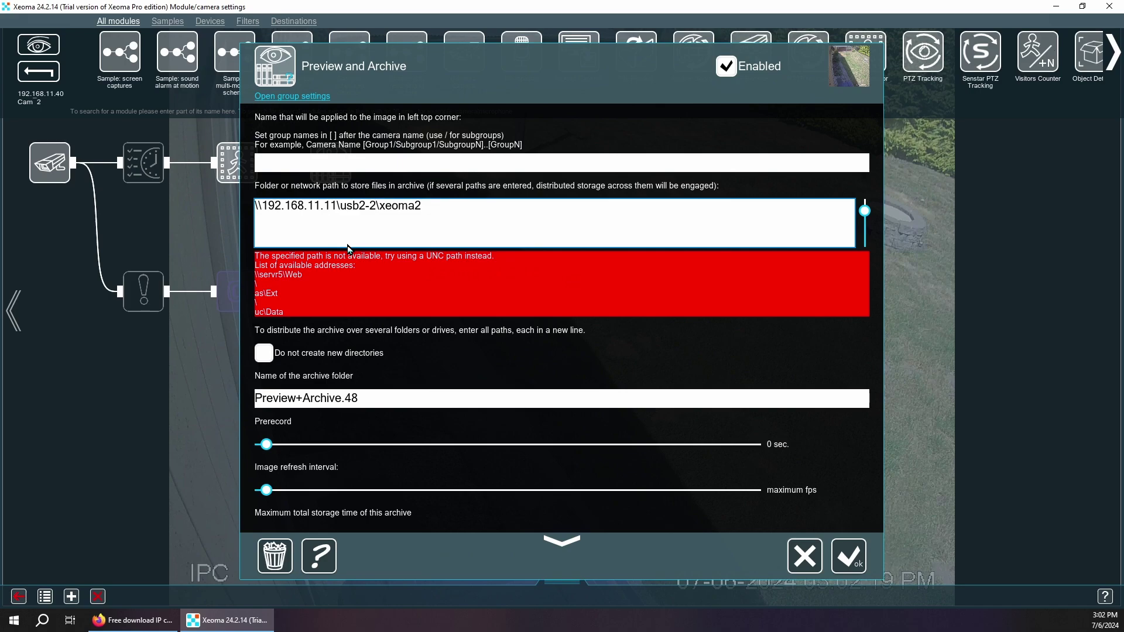
click(429, 214)
Name the archive folder Back and set the prerecord to slightly under 10 sec.
click(418, 398)
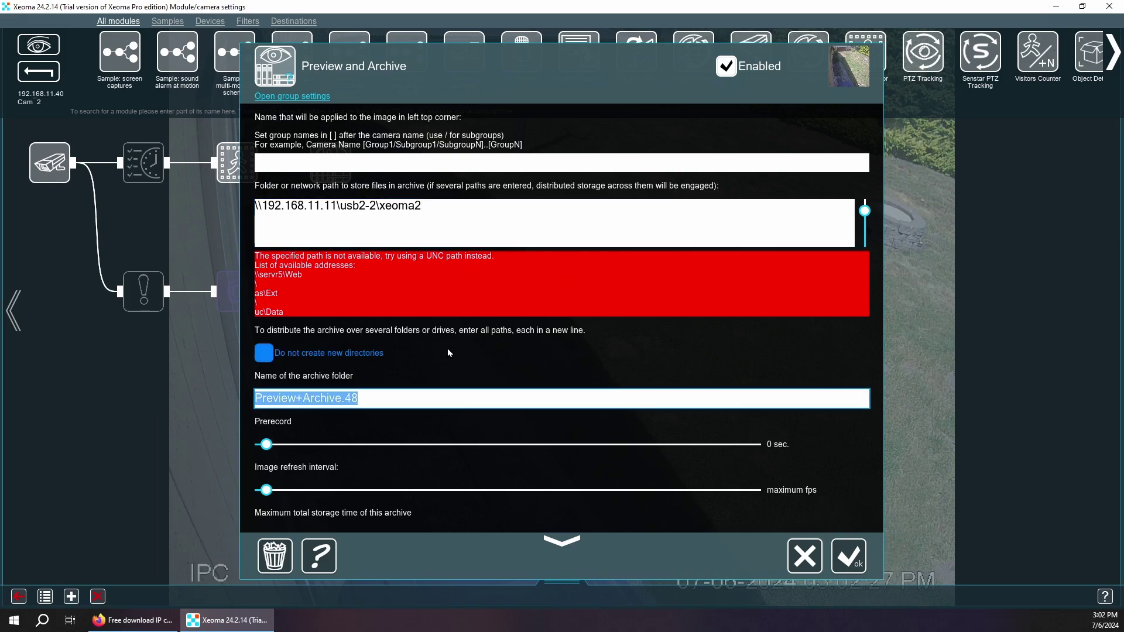
text(Back)
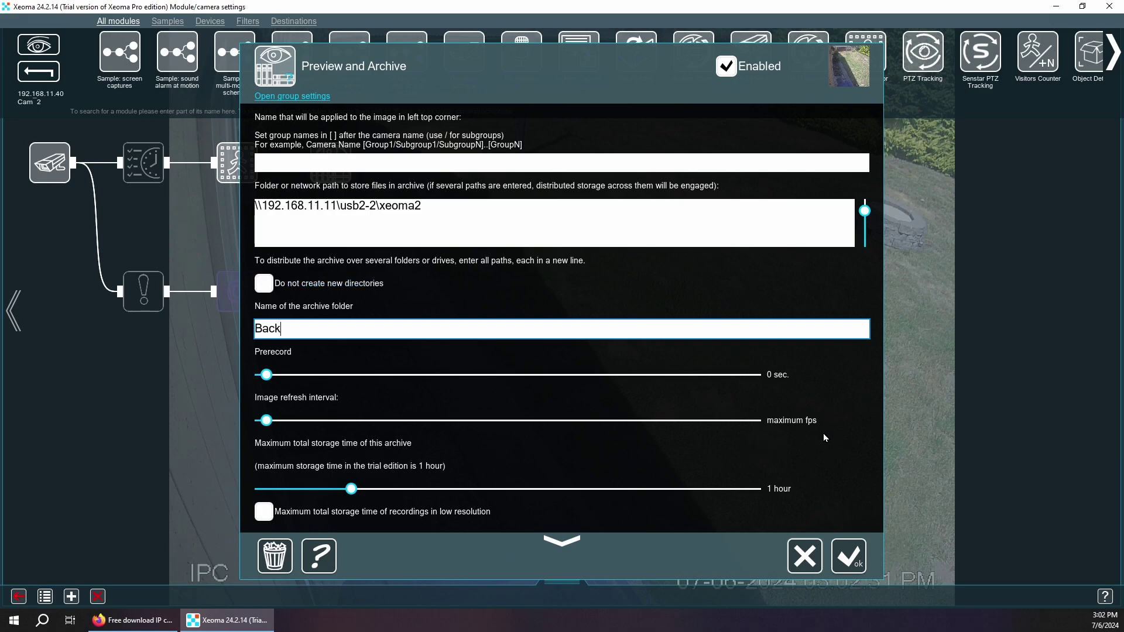
drag(267, 374, 286, 375)
drag(409, 378, 444, 376)
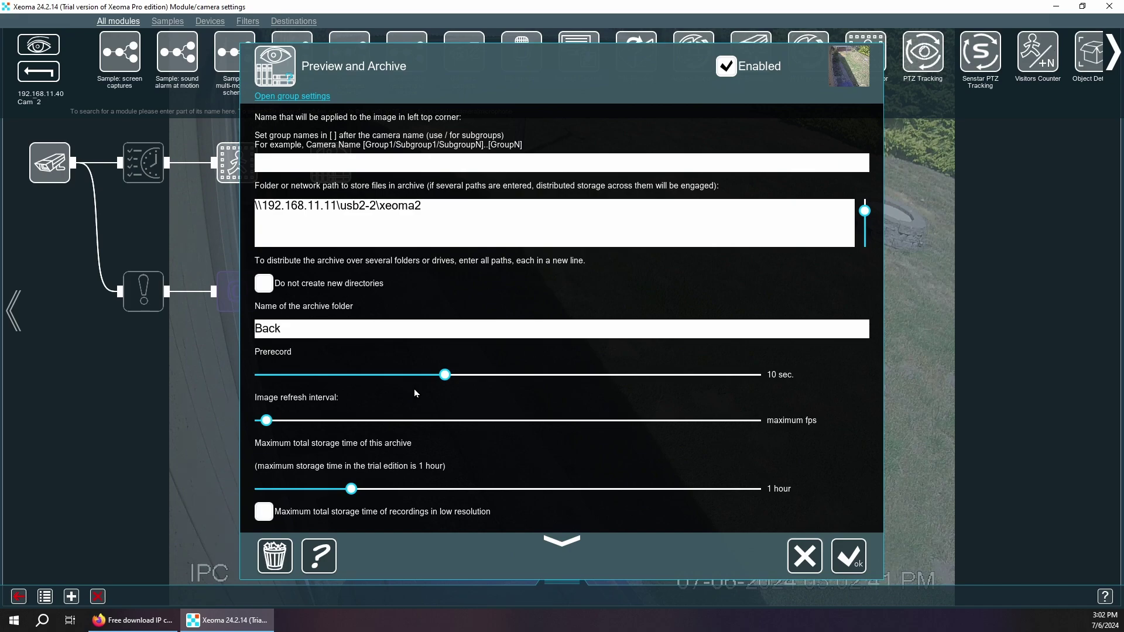
drag(446, 375, 419, 378)
Keep the archive's maximum storage time at 1 hour, go through the remaining archive options and save the Preview and Archive settings.
scroll(871, 463, down, 5)
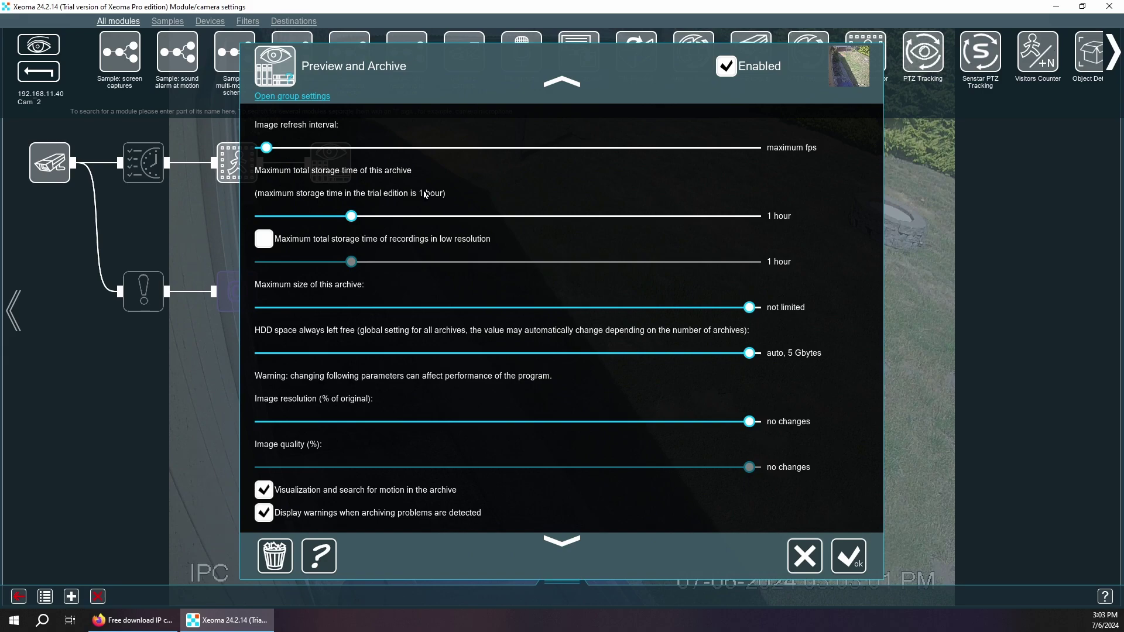
mouse_move(352, 216)
mouse_down()
mouse_move(760, 221)
mouse_move(264, 218)
mouse_move(369, 218)
mouse_move(354, 216)
mouse_up()
scroll(834, 443, down, 3)
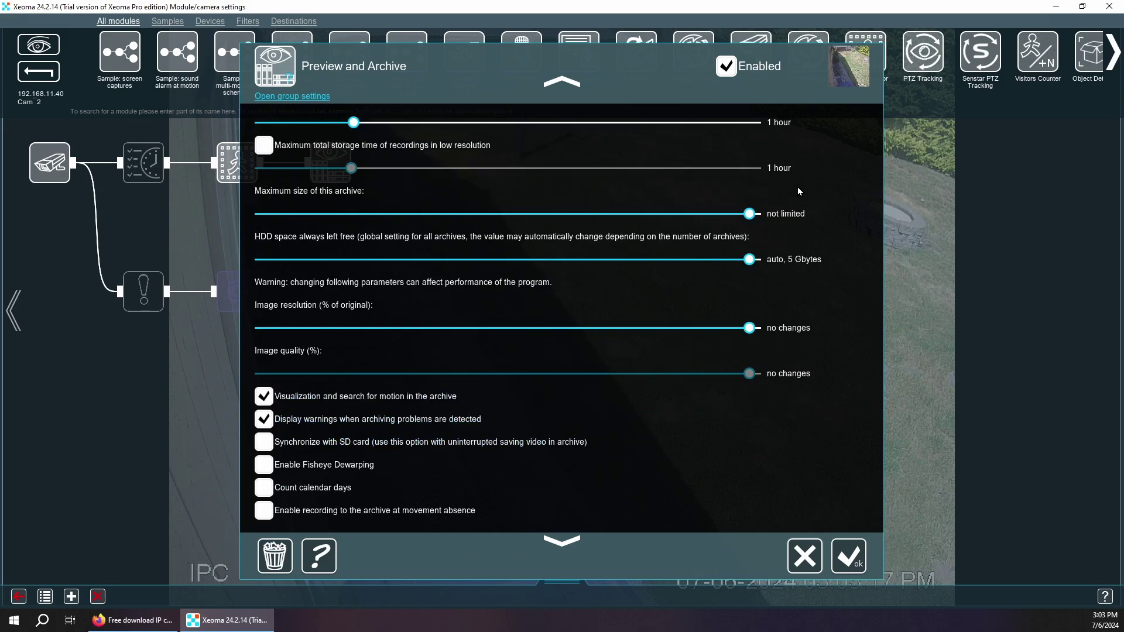
scroll(837, 358, down, 6)
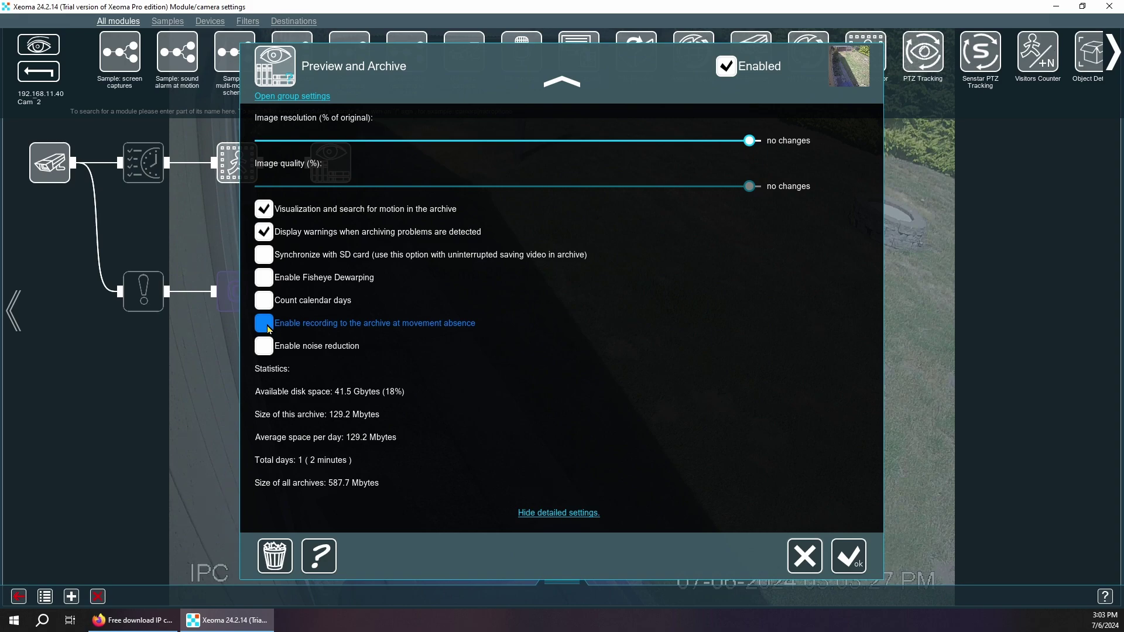
click(849, 563)
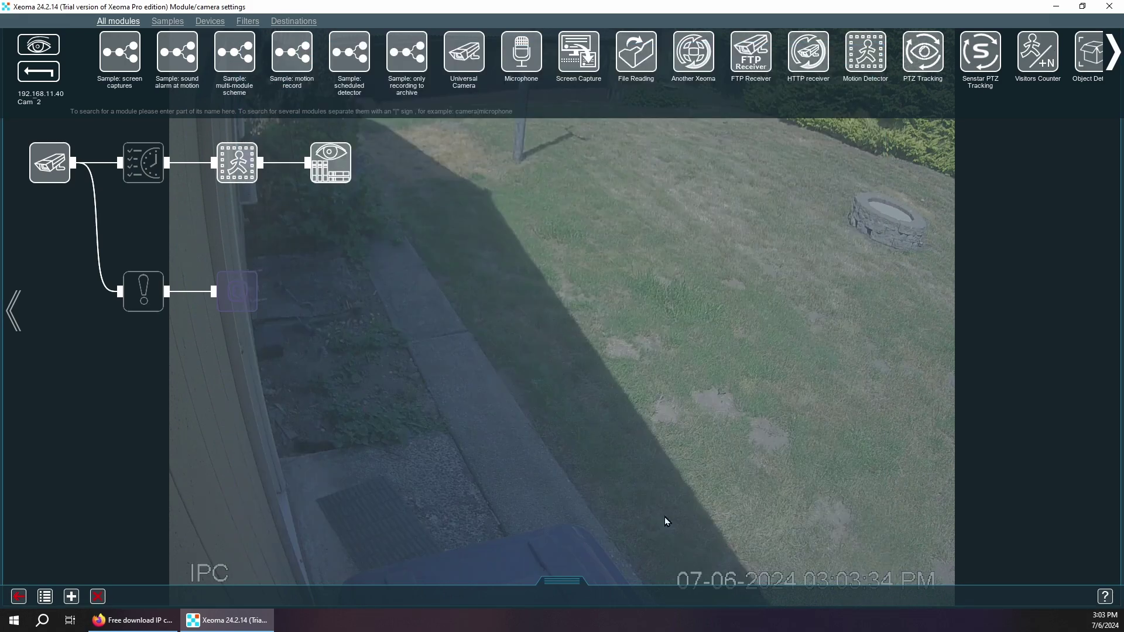
Change the Universal Camera module's source name to %IP% Back.
click(49, 167)
drag(338, 142, 294, 148)
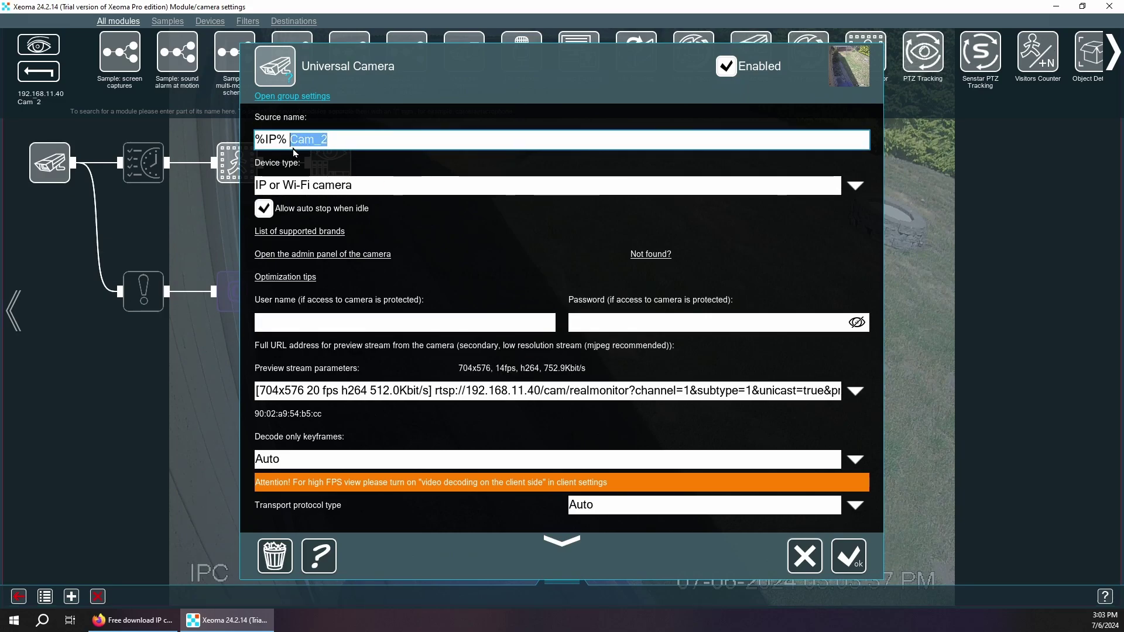
text(Back)
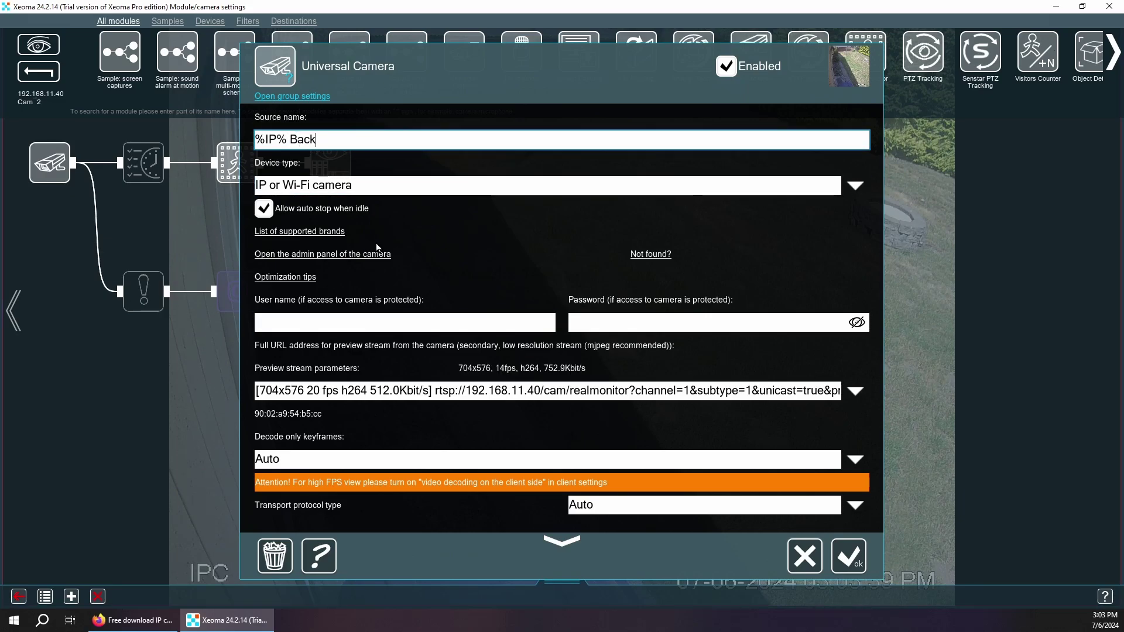
Examine the camera's preview stream setting and the available archive stream URLs, leaving the current selections in place.
click(855, 392)
click(858, 390)
scroll(858, 390, down, 5)
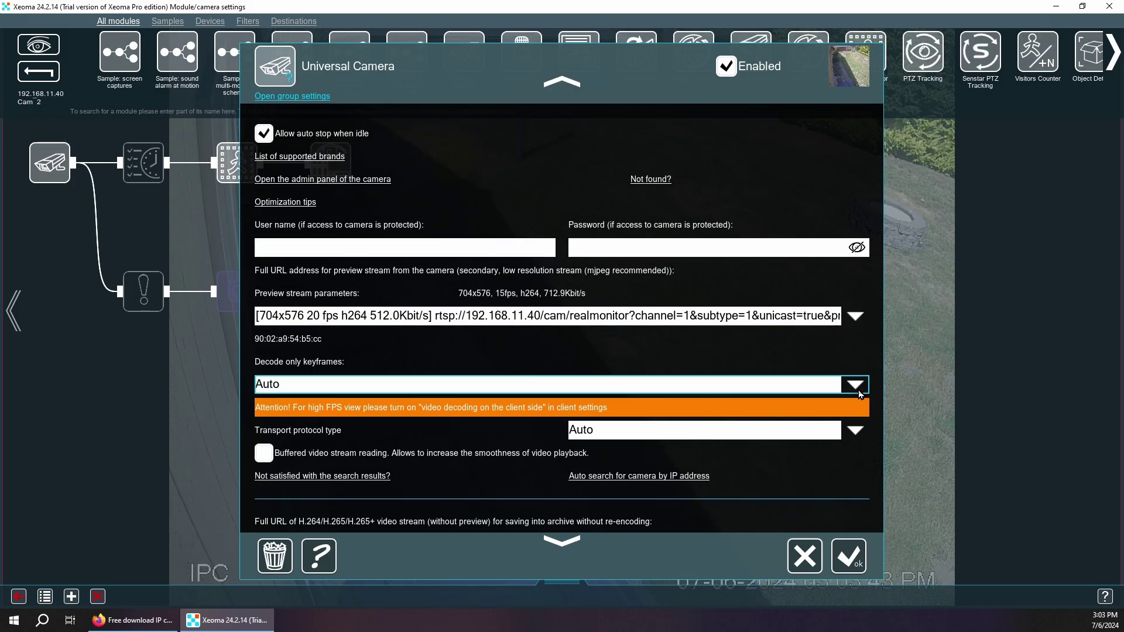
scroll(315, 361, down, 3)
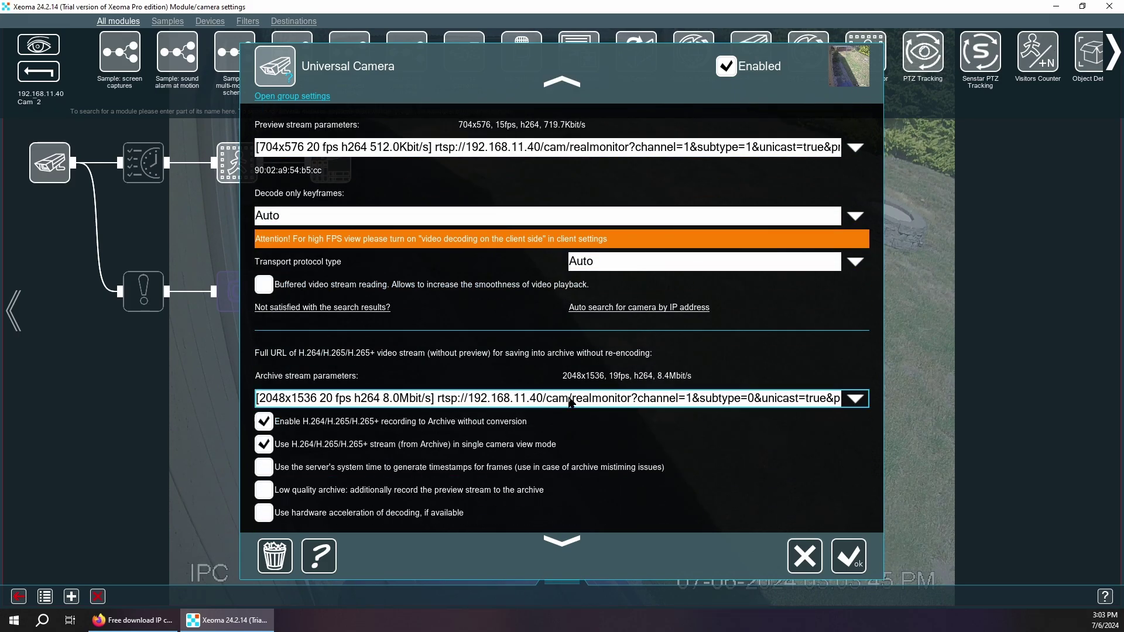
click(856, 399)
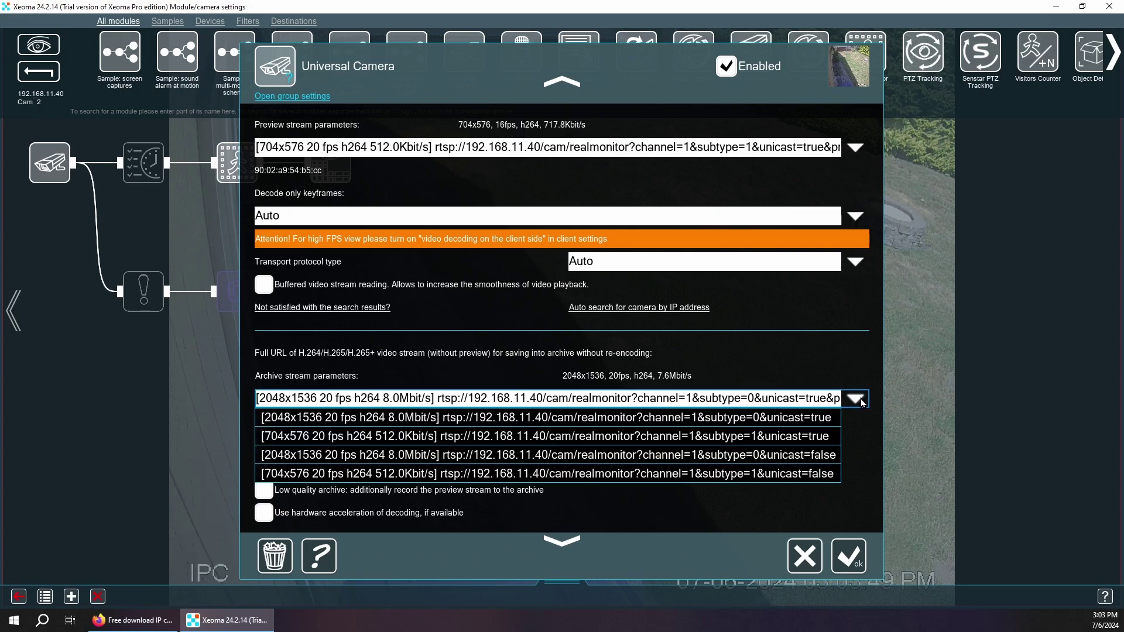
click(860, 399)
scroll(738, 436, down, 3)
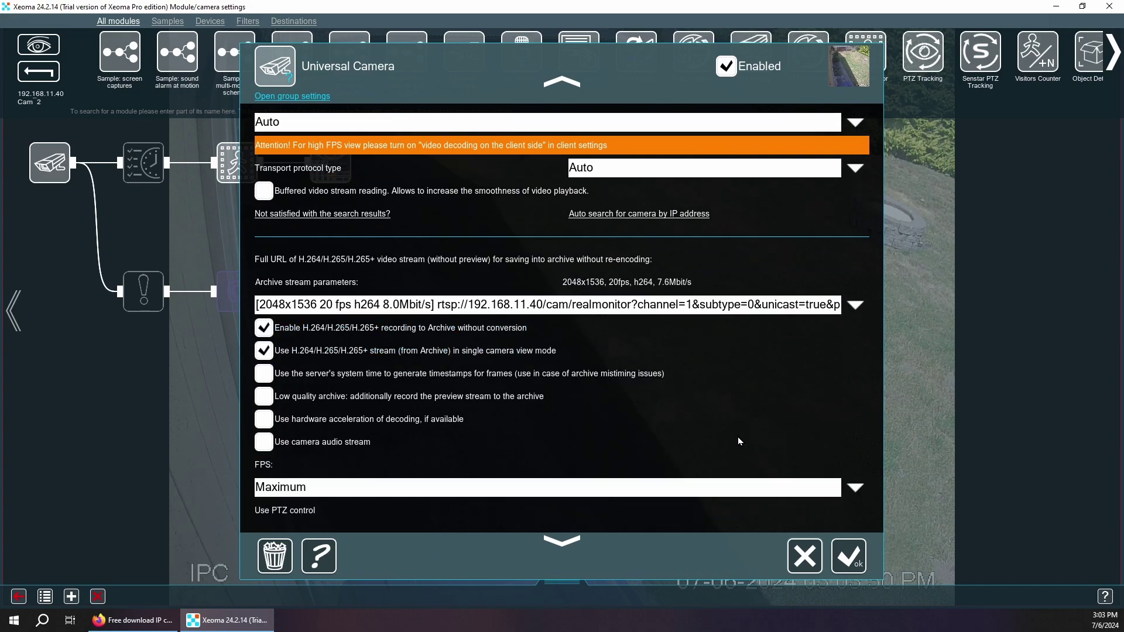
Enable hardware acceleration of decoding for the camera, look over the audio, FPS and PTZ options, and save the settings.
click(279, 423)
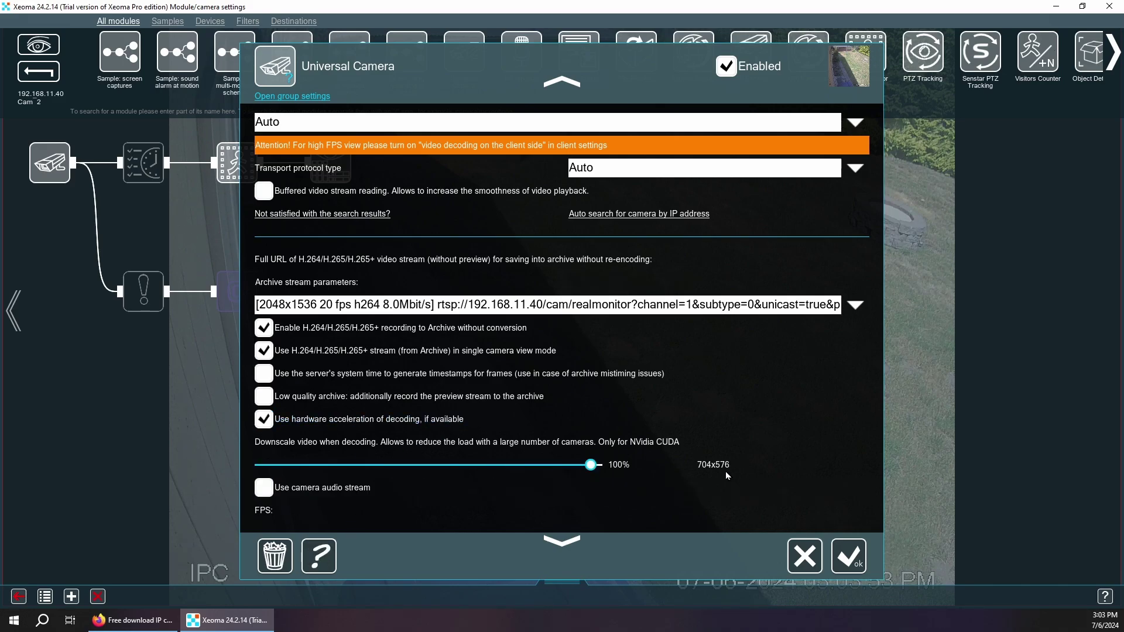
scroll(779, 448, down, 2)
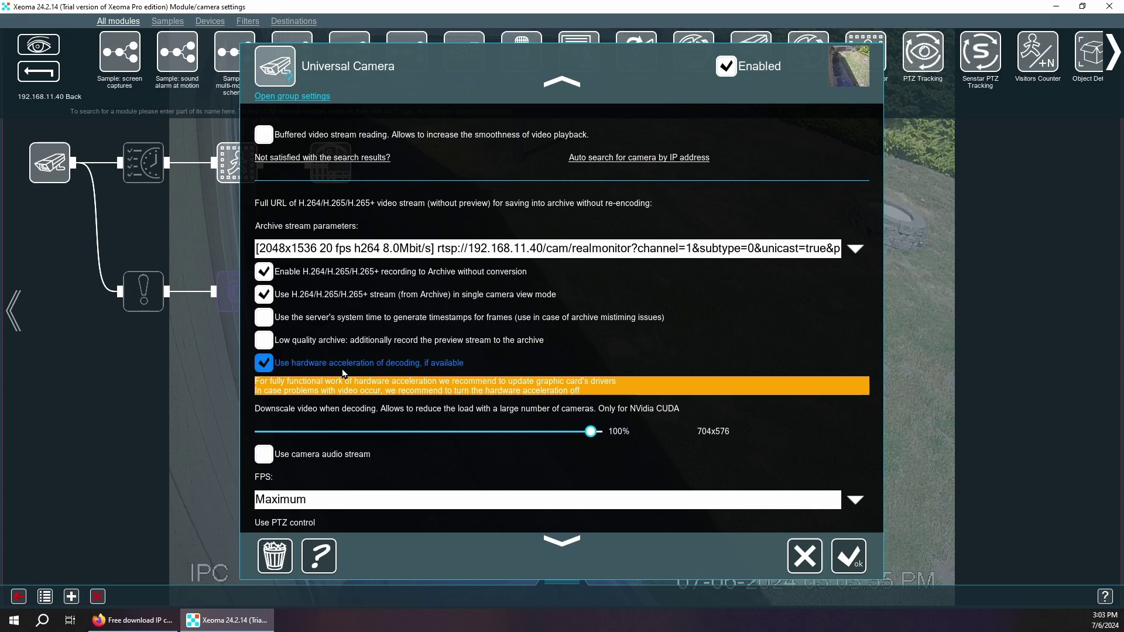
scroll(534, 460, down, 1)
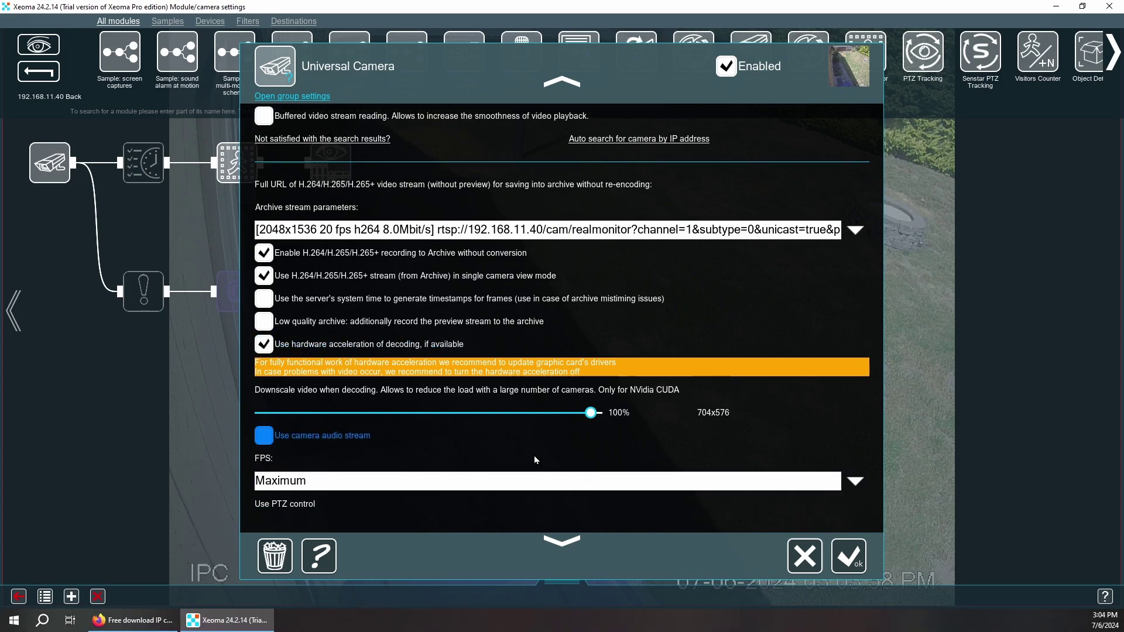
scroll(533, 460, down, 3)
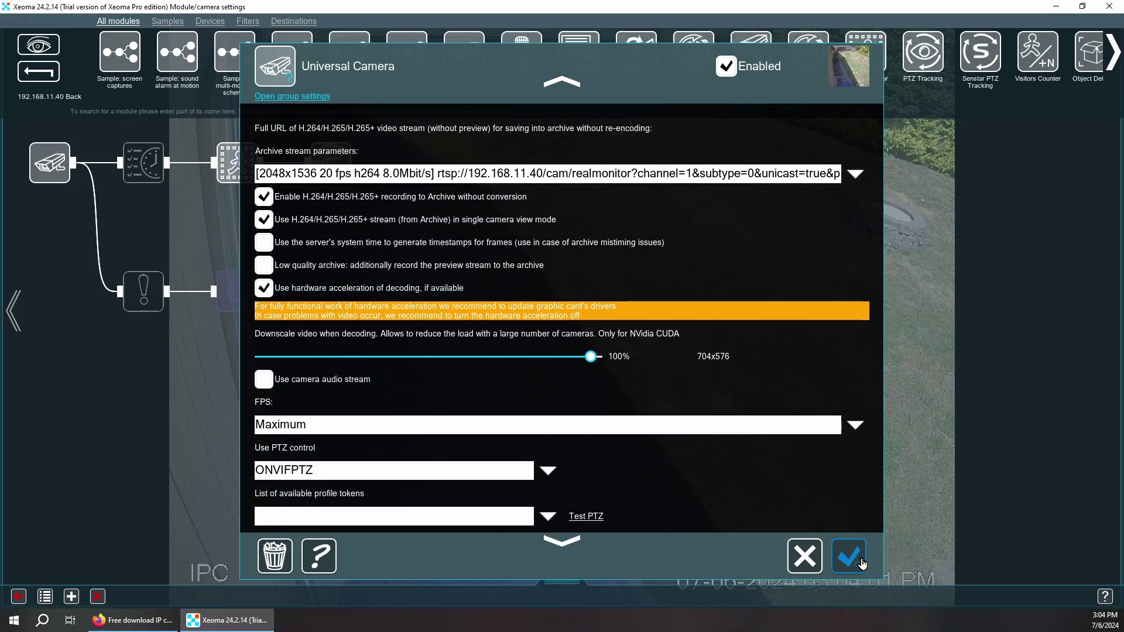
click(861, 563)
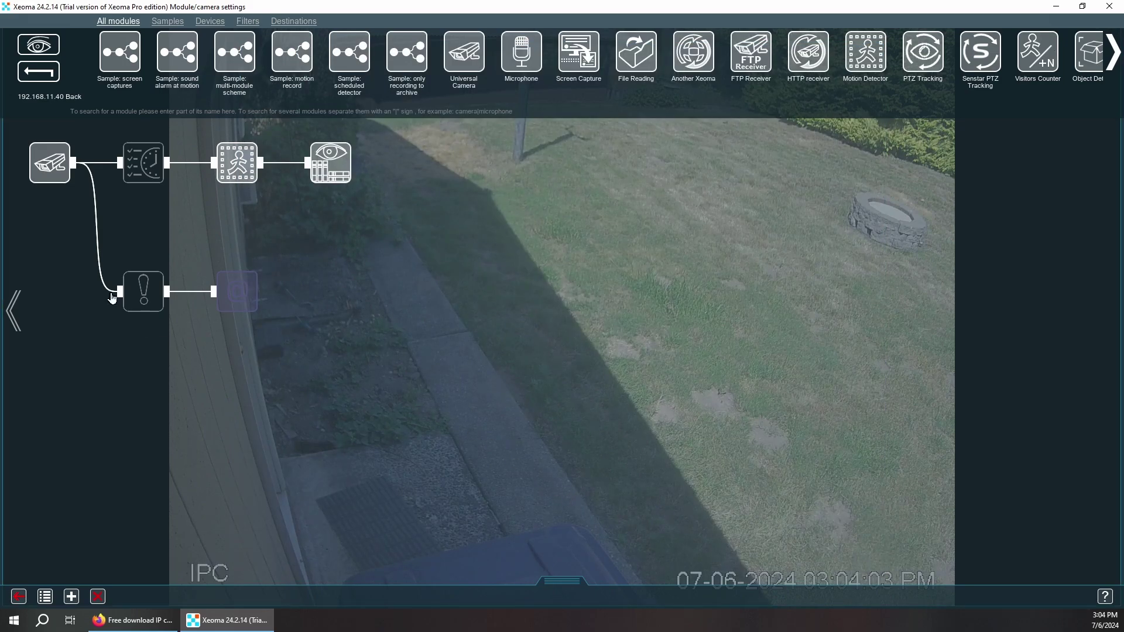
Reopen the Universal Camera settings and check the hardware acceleration status.
click(49, 163)
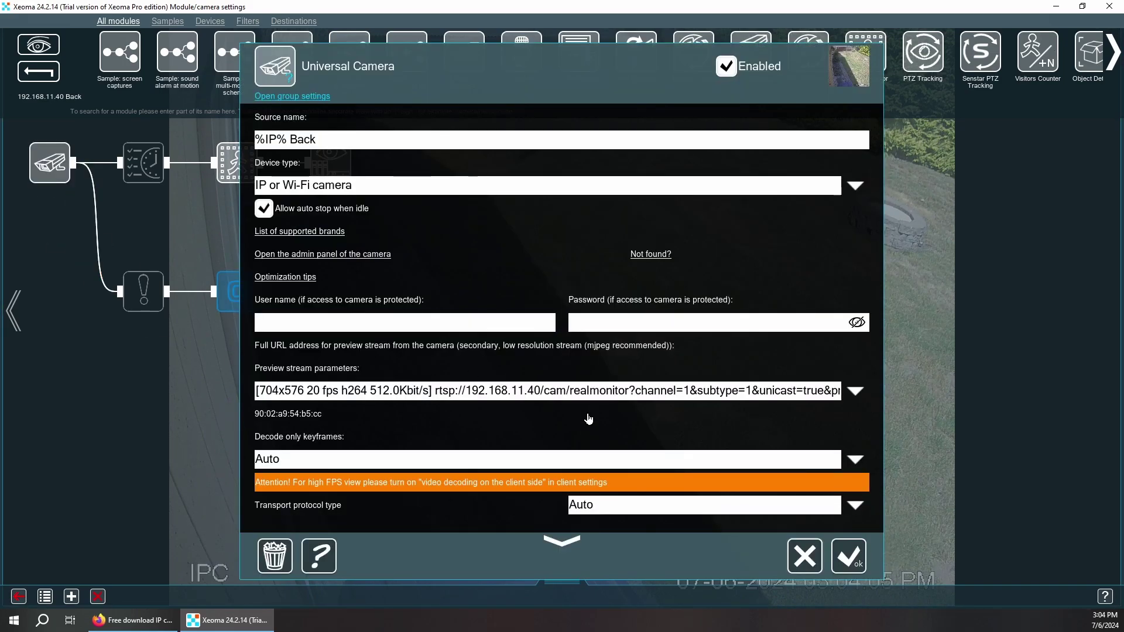
scroll(589, 418, down, 10)
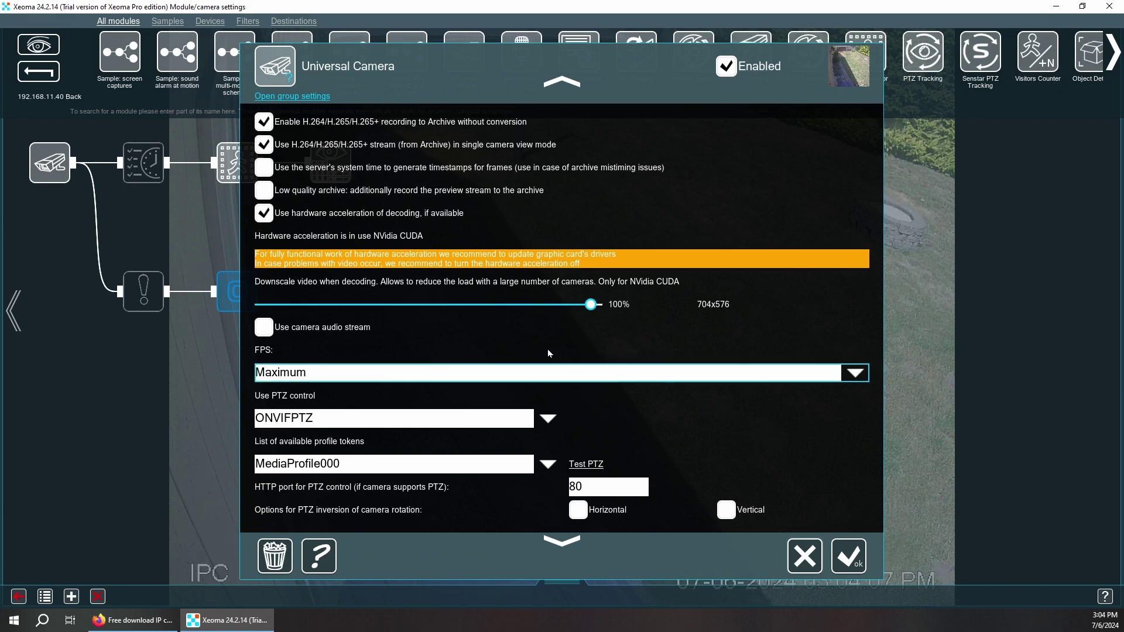
Mark the lower walkway and door area in the 192.168.11.43 Cam_1 Motion Detector zone, leaving out the hedge, and save the settings.
scroll(436, 335, up, 3)
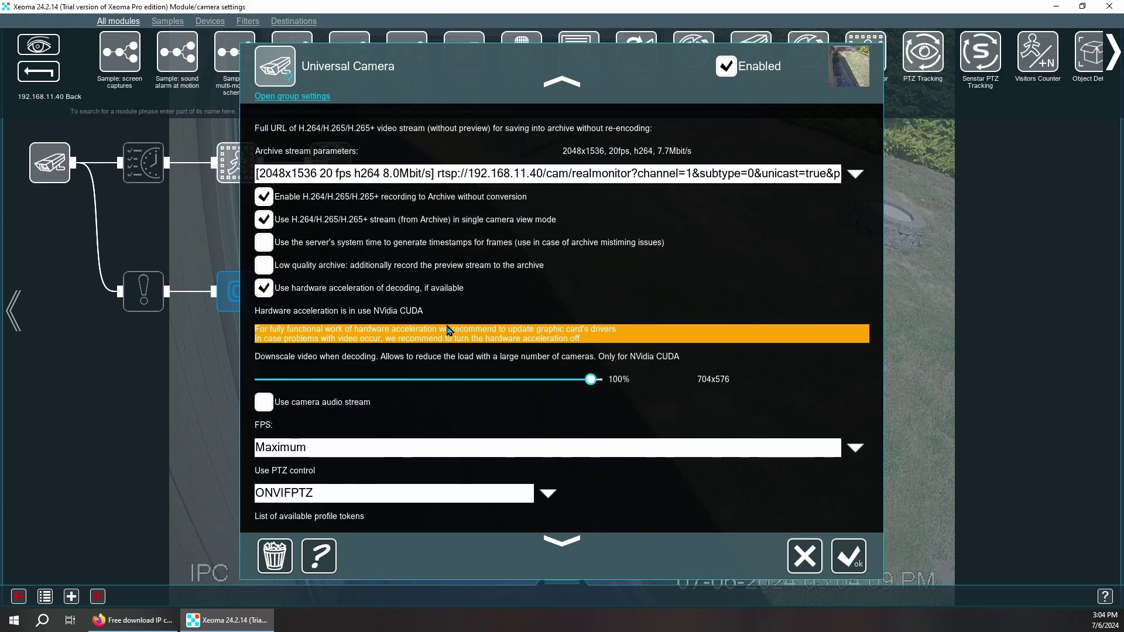
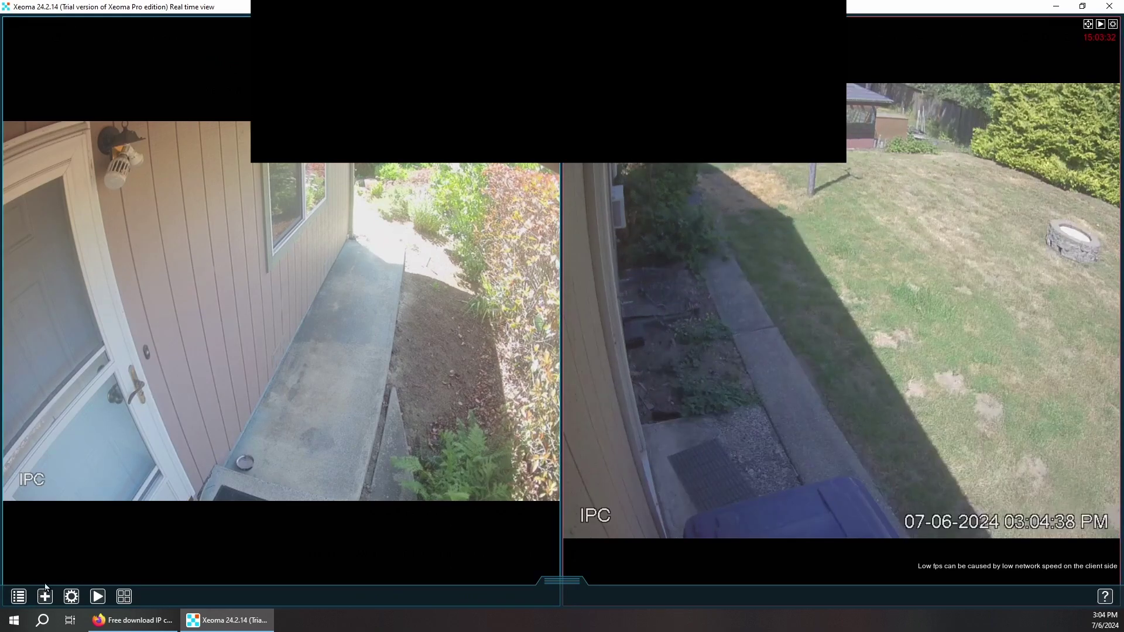
click(19, 596)
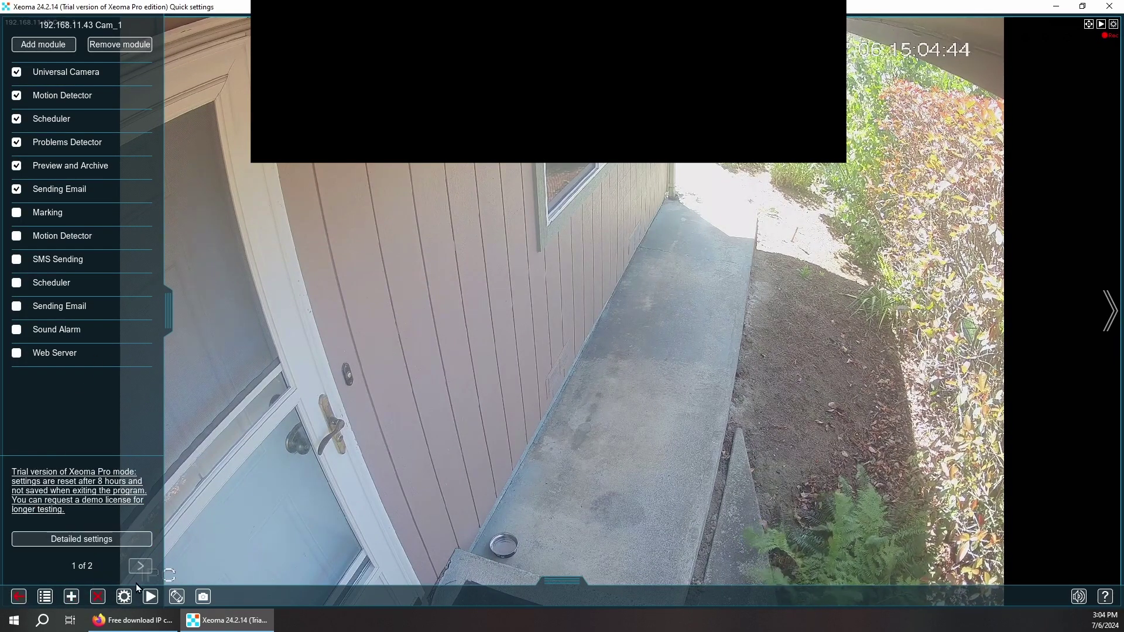
click(71, 596)
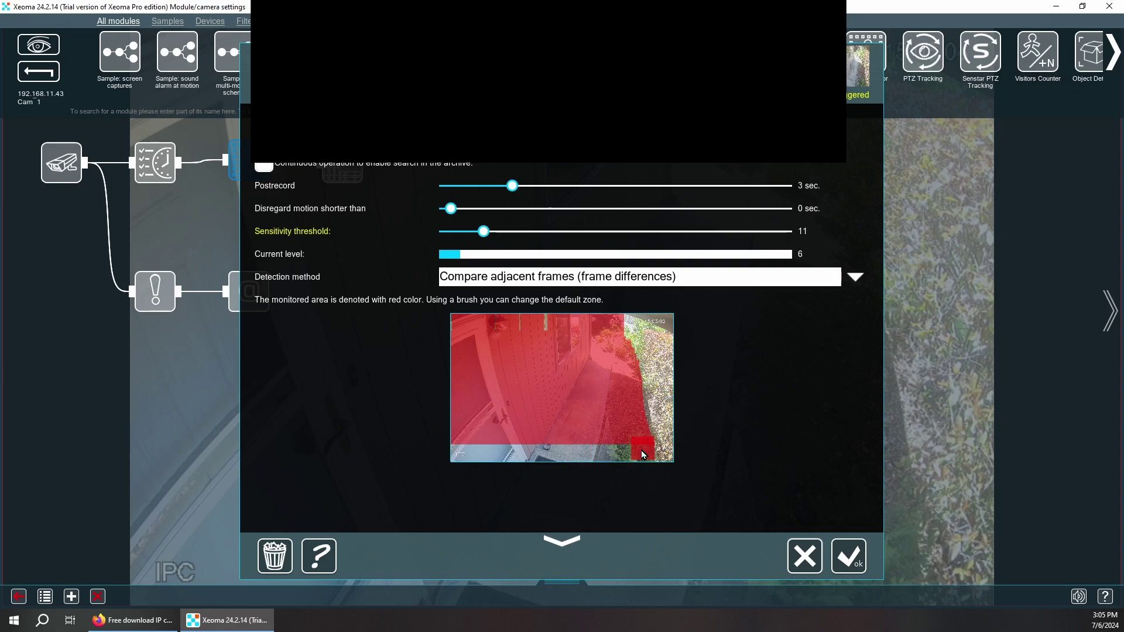
mouse_move(640, 452)
mouse_down()
mouse_move(463, 444)
mouse_move(595, 452)
mouse_move(598, 433)
mouse_up()
scroll(595, 453, down, 1)
click(562, 540)
click(849, 556)
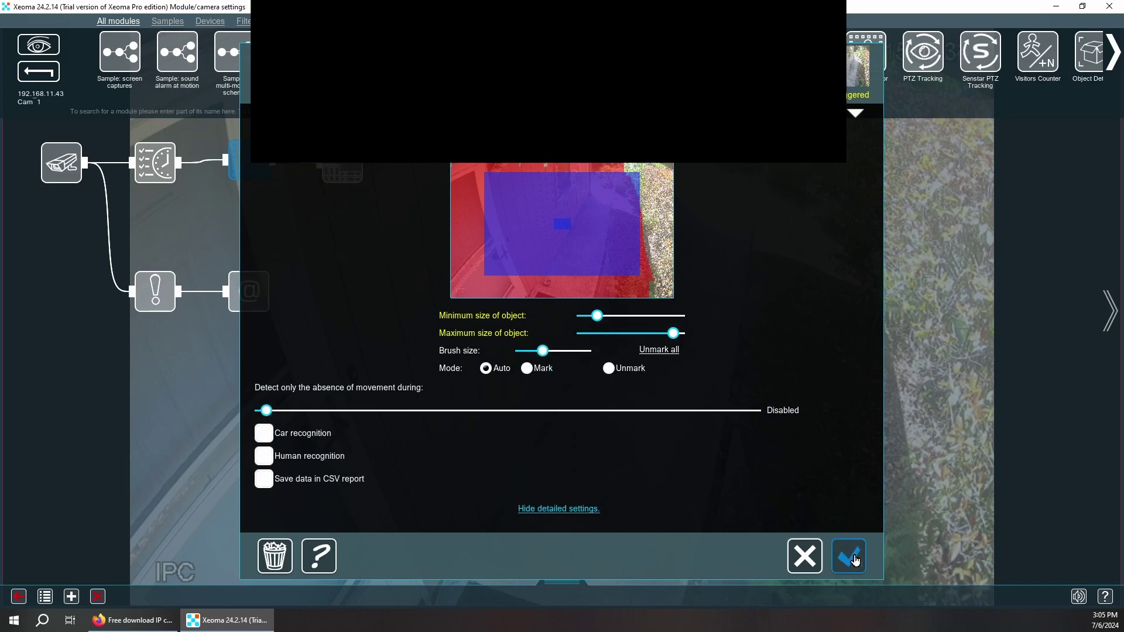
Set the door camera's archive path to \\192.168.11.11\usb2-2\xeoma2 and its archive folder name to Door.
click(62, 163)
key(Escape)
click(238, 302)
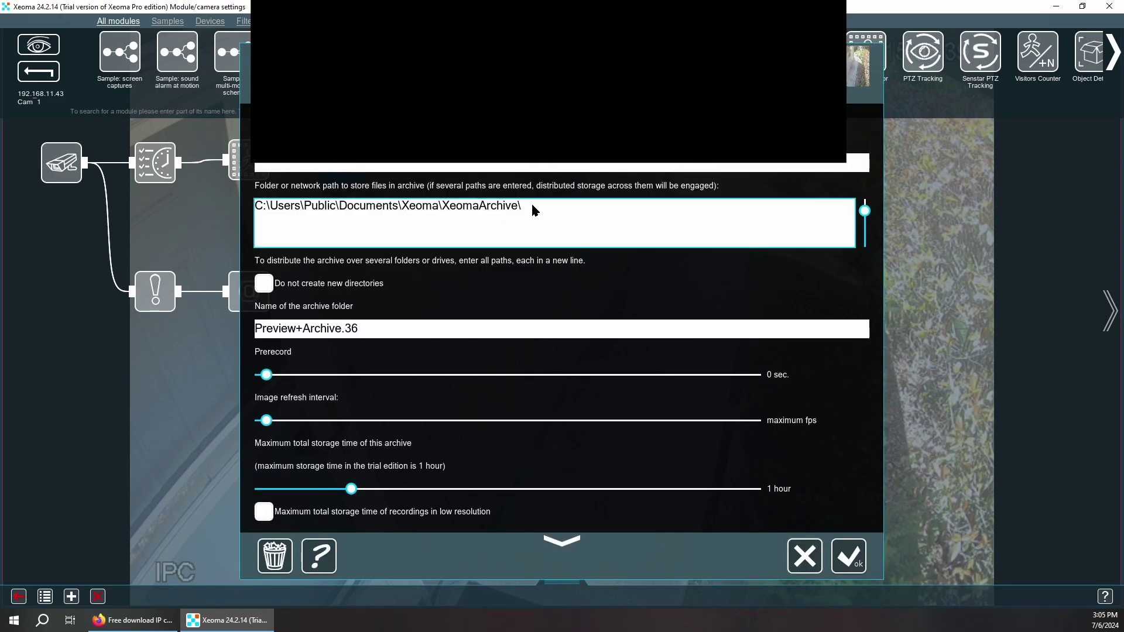
key(ctrl+a)
key(BackSpace)
text(\\192.168.11.11\usb2-2\xeoma2)
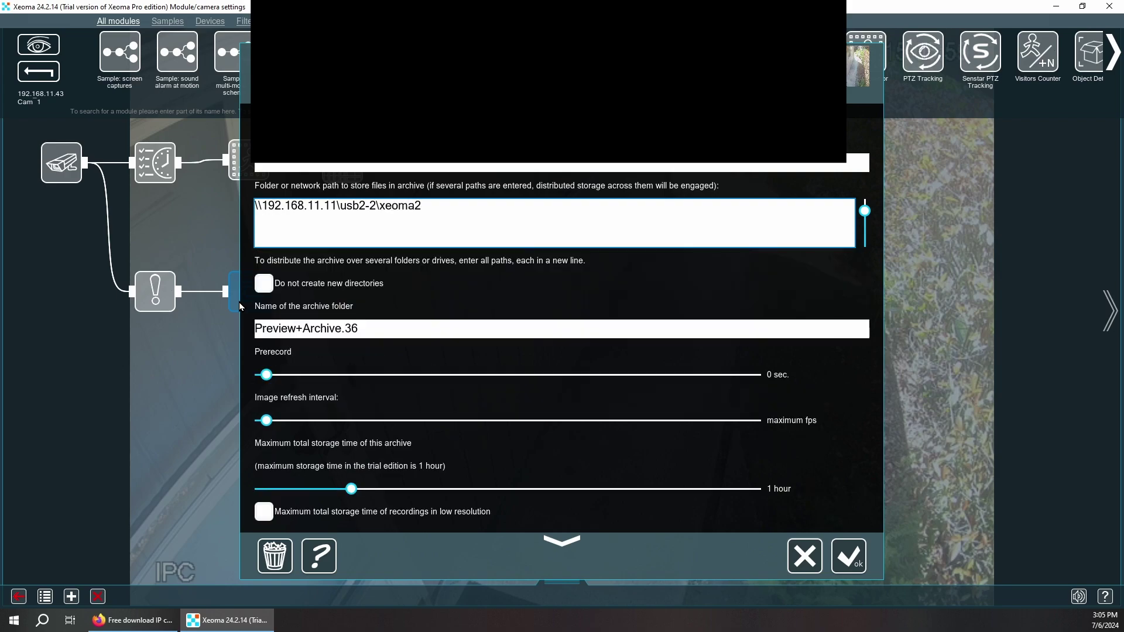
key(Tab)
text(Door)
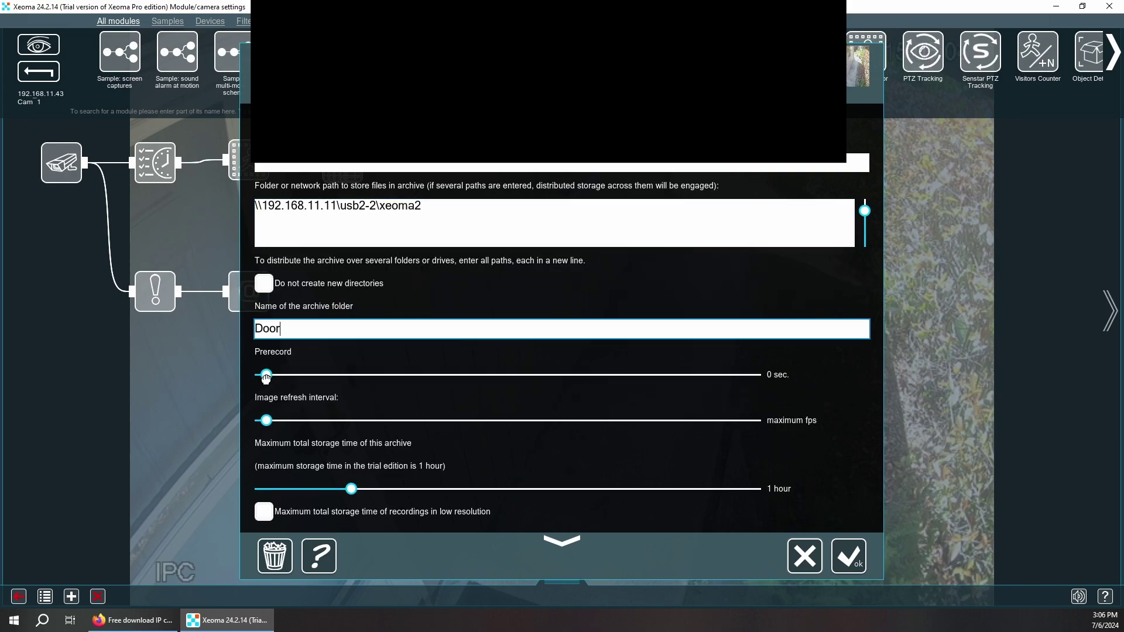
Increase the door camera archive's prerecord time, look over the remaining archive options, and save the settings.
drag(266, 375, 447, 374)
scroll(852, 431, down, 10)
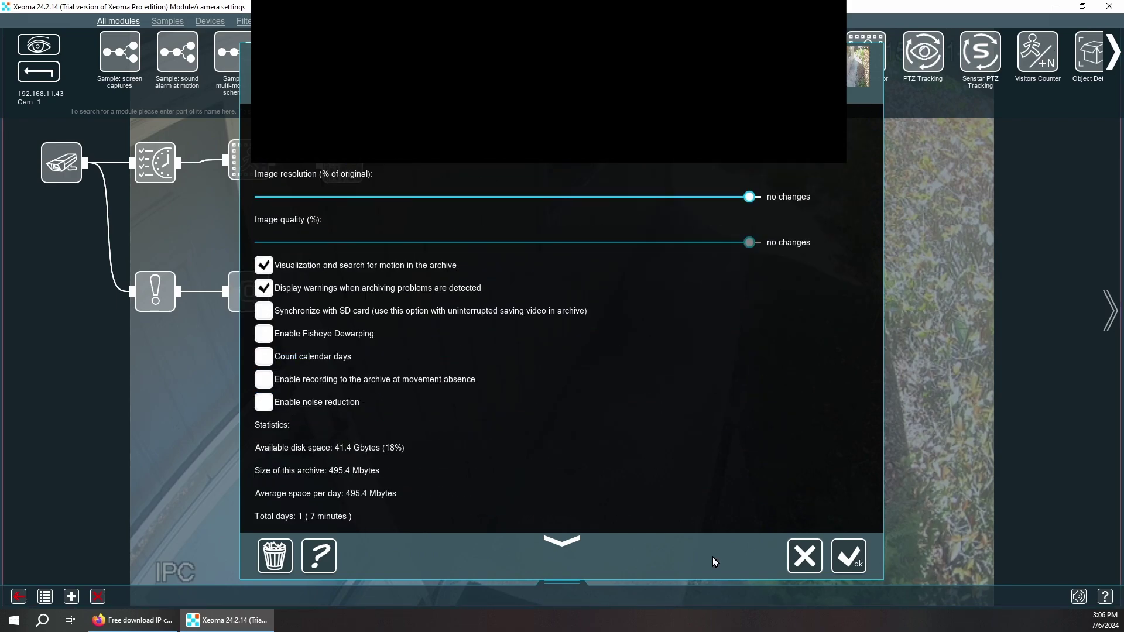
scroll(848, 553, down, 3)
click(849, 556)
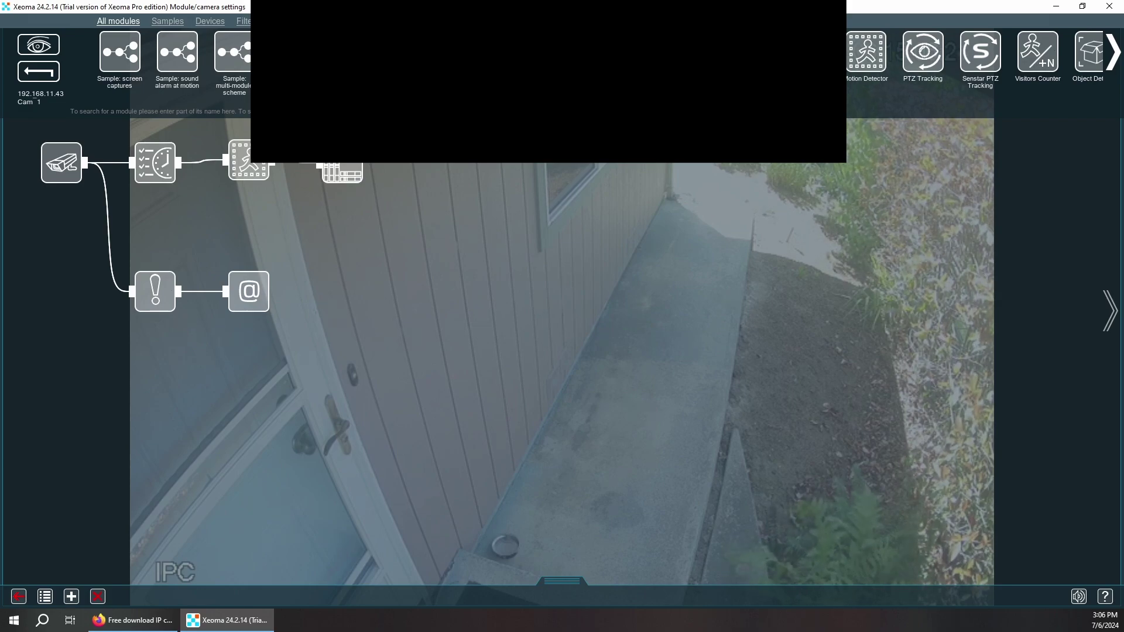
Browse the list of available modules for the Sound Detector.
click(1114, 53)
click(1114, 53)
click(1114, 52)
click(1114, 52)
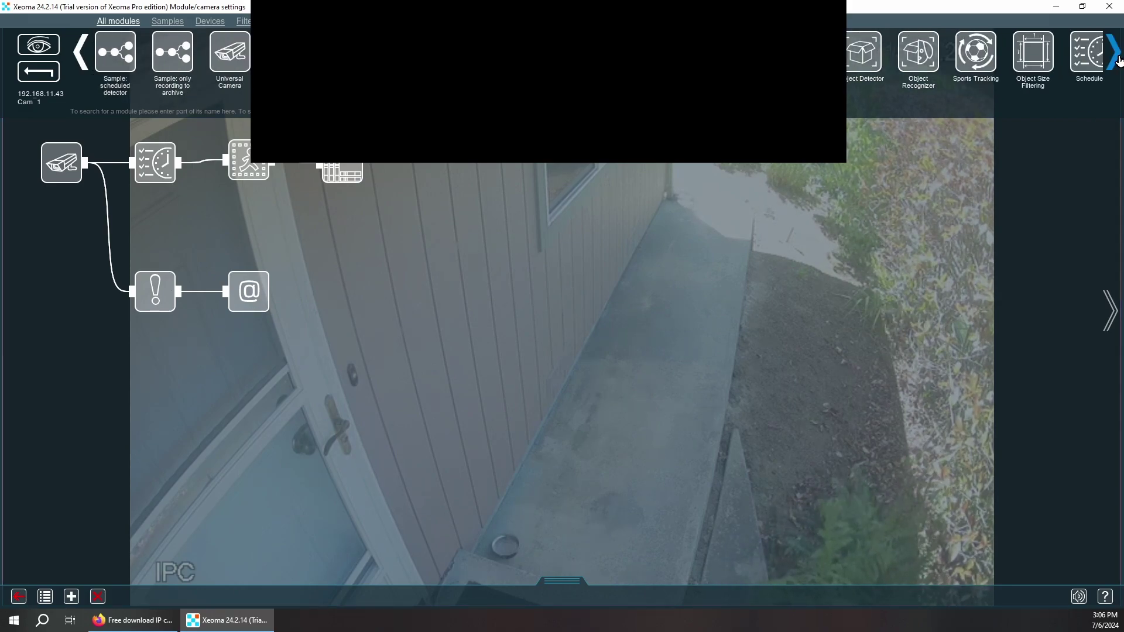
click(1114, 53)
click(1114, 52)
click(1114, 52)
click(1118, 60)
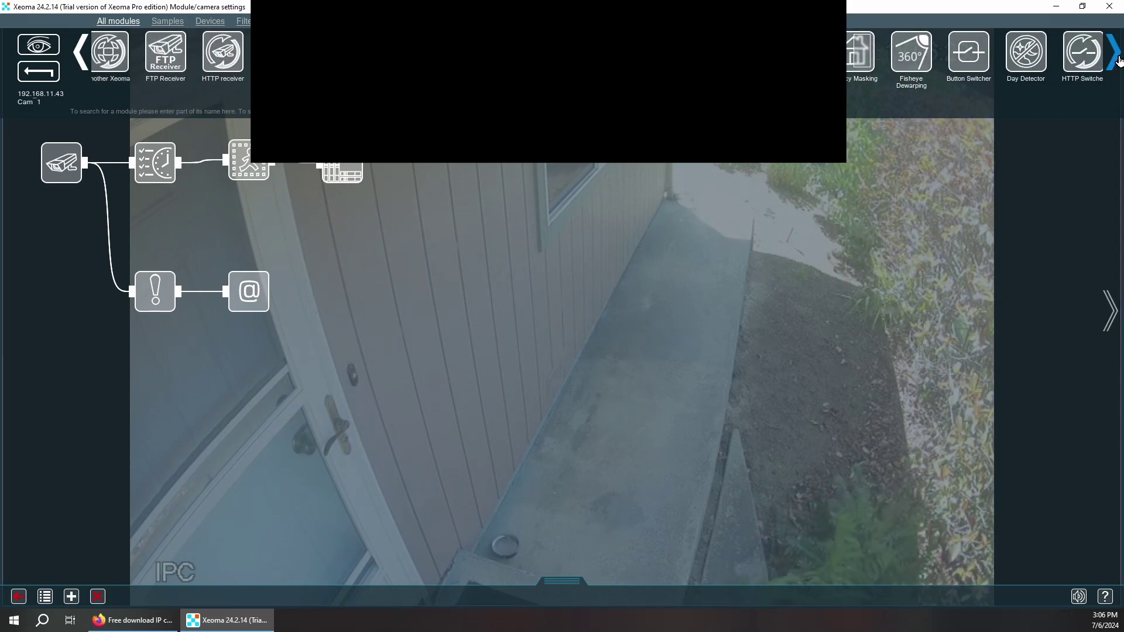
click(1119, 60)
click(1119, 60)
click(1119, 60)
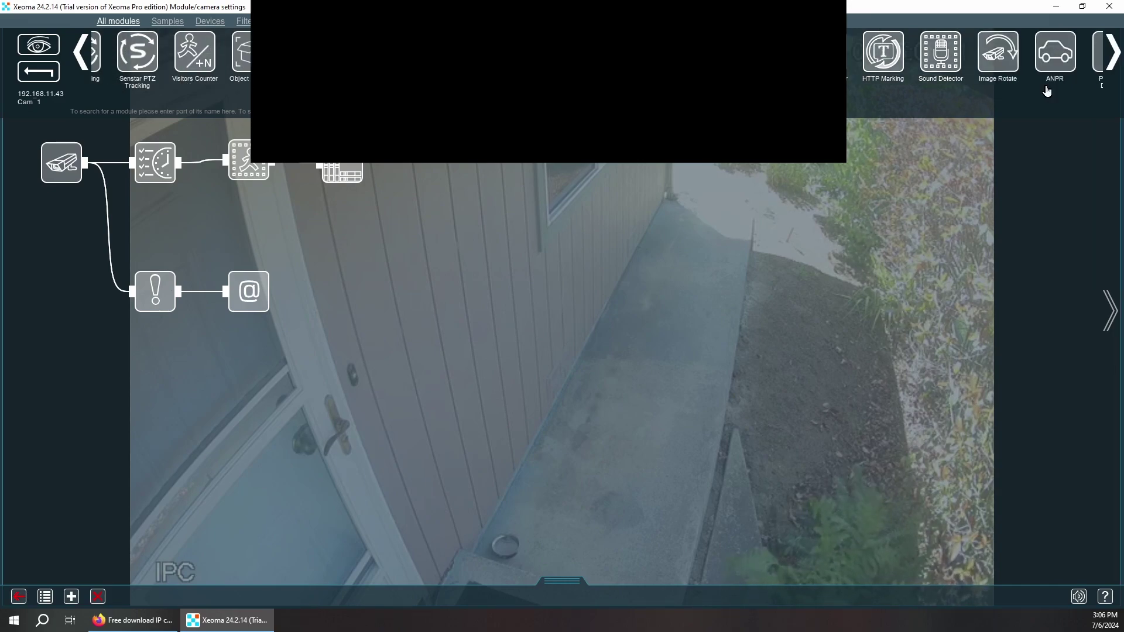
drag(941, 51, 159, 220)
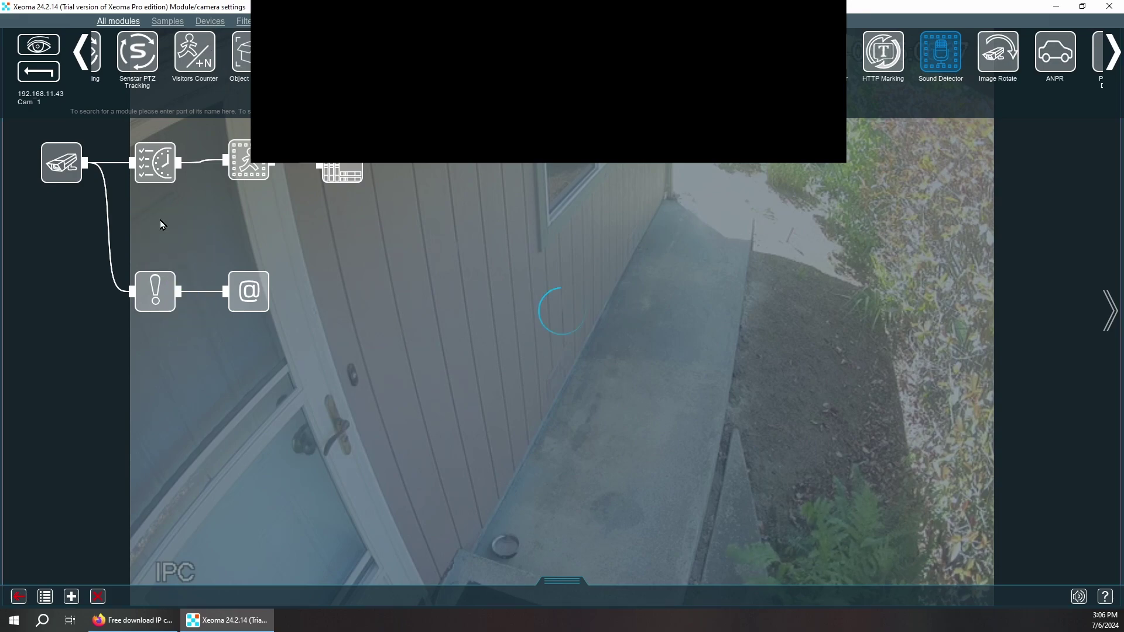
drag(433, 170, 247, 454)
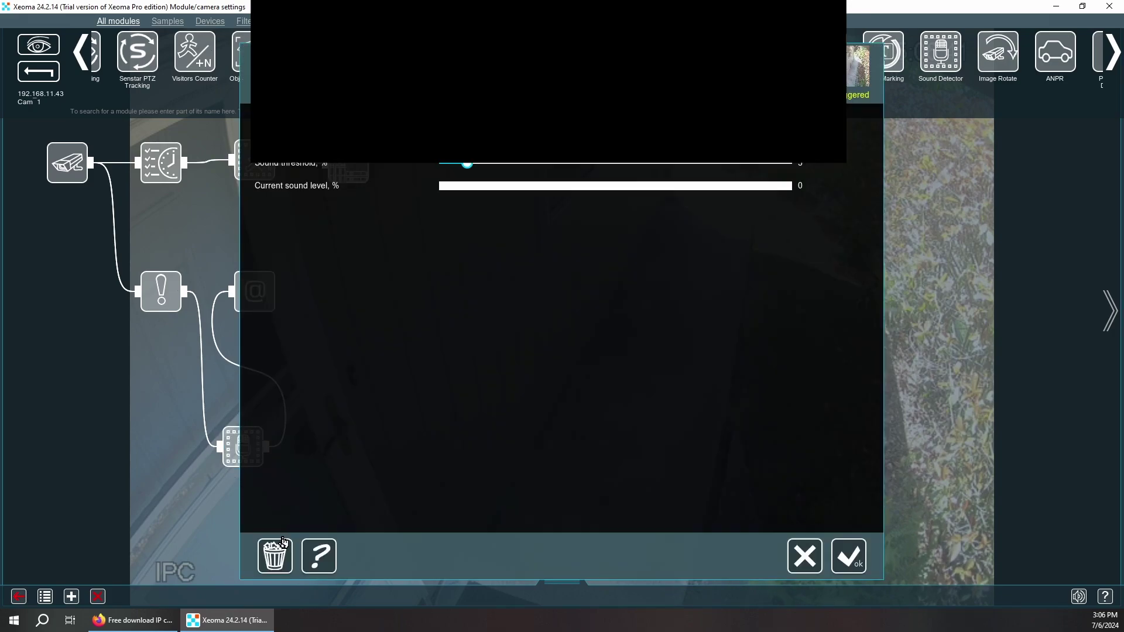
key(Escape)
Add a Sound Detector between the Motion Detector and Preview and Archive modules, and arrange it below the Motion Detector.
drag(922, 69, 339, 194)
drag(35, 125, 328, 231)
drag(368, 191, 524, 181)
drag(326, 236, 276, 229)
Rewire the Sound Detector to run parallel to the Motion Detector, from the Scheduler to the Preview and Archive module.
click(258, 193)
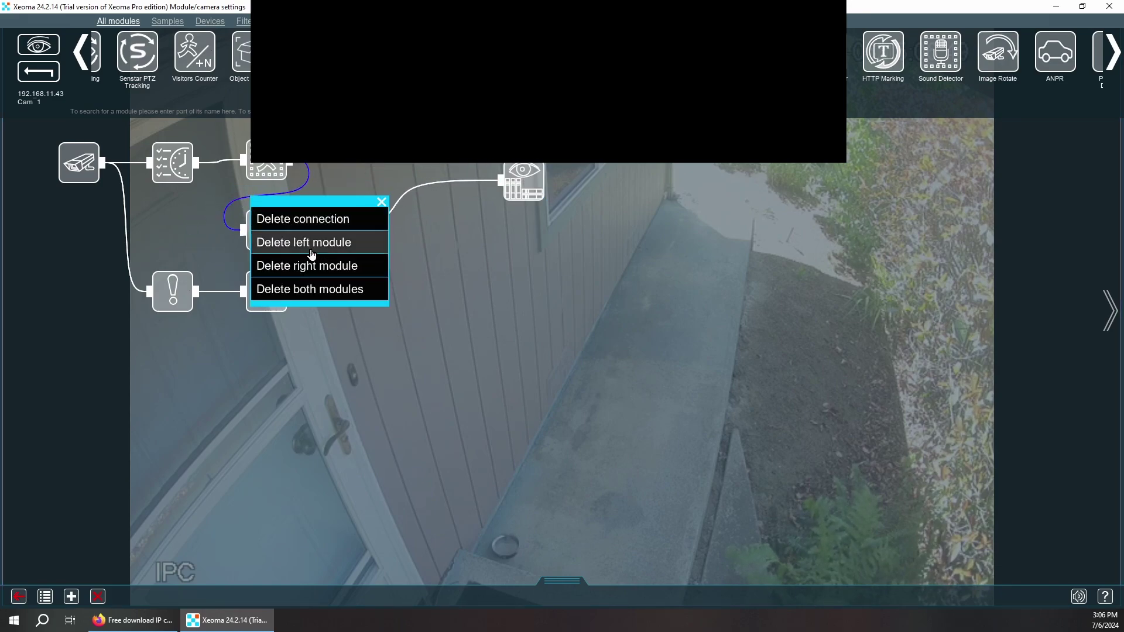
click(301, 219)
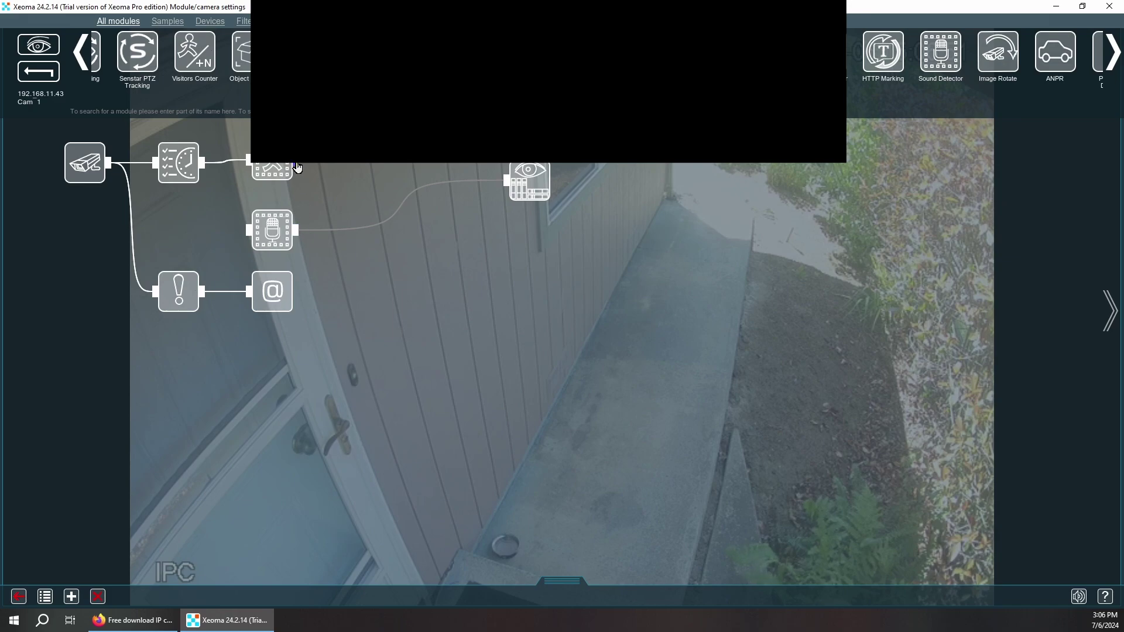
drag(295, 165, 507, 181)
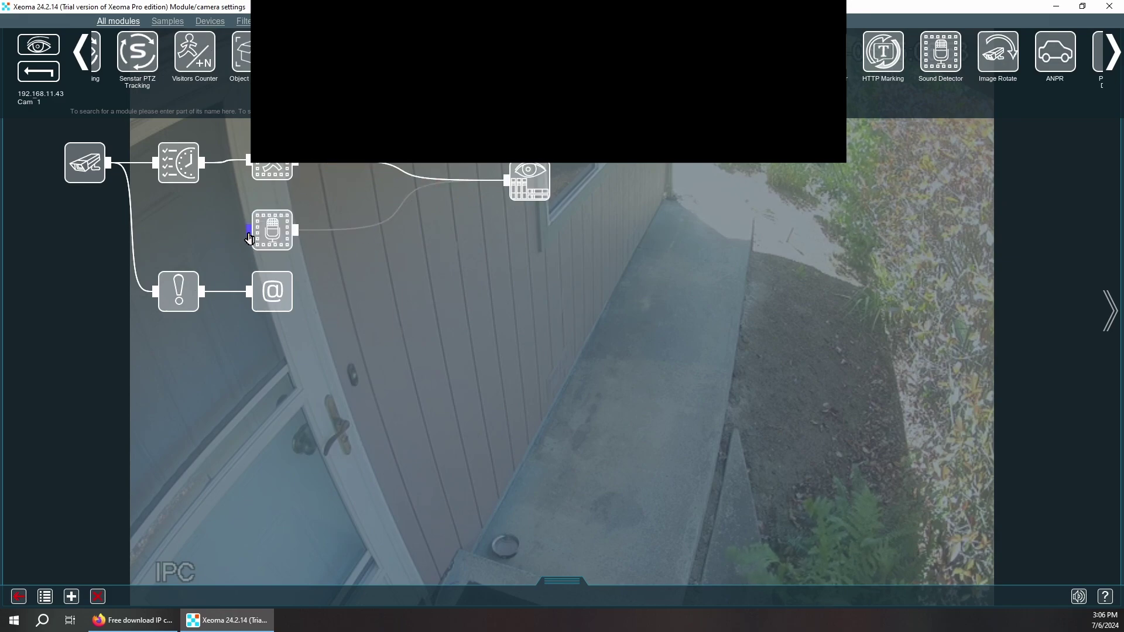
drag(187, 169, 187, 168)
drag(271, 230, 276, 217)
Disable the door camera's Scheduler, Problems Detector and Sending Email modules, saving each one.
click(175, 181)
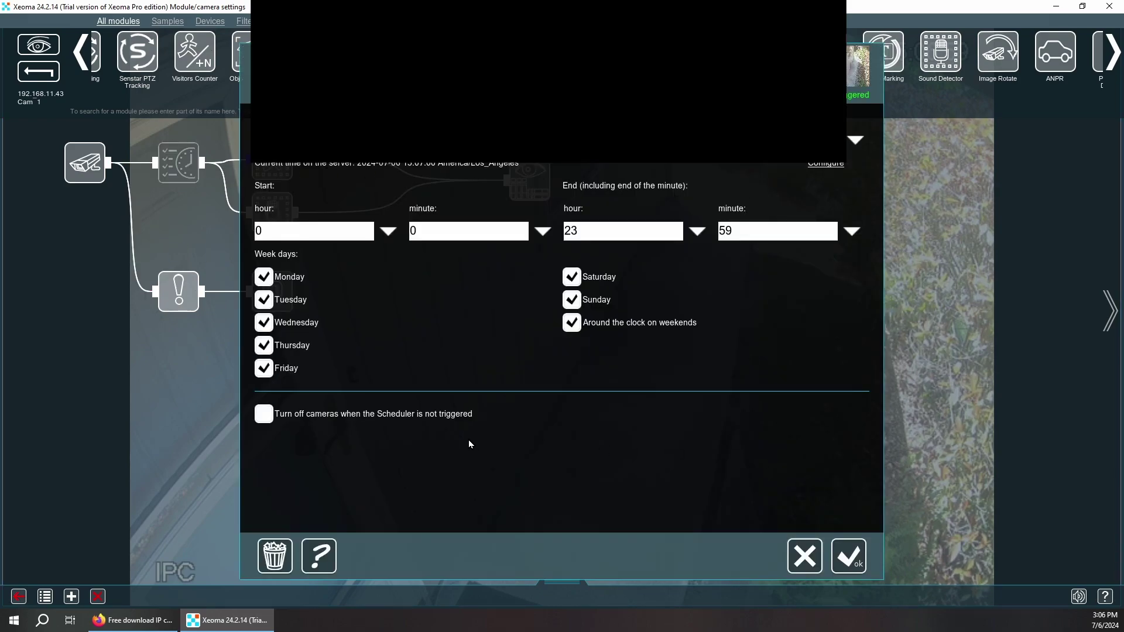
click(849, 556)
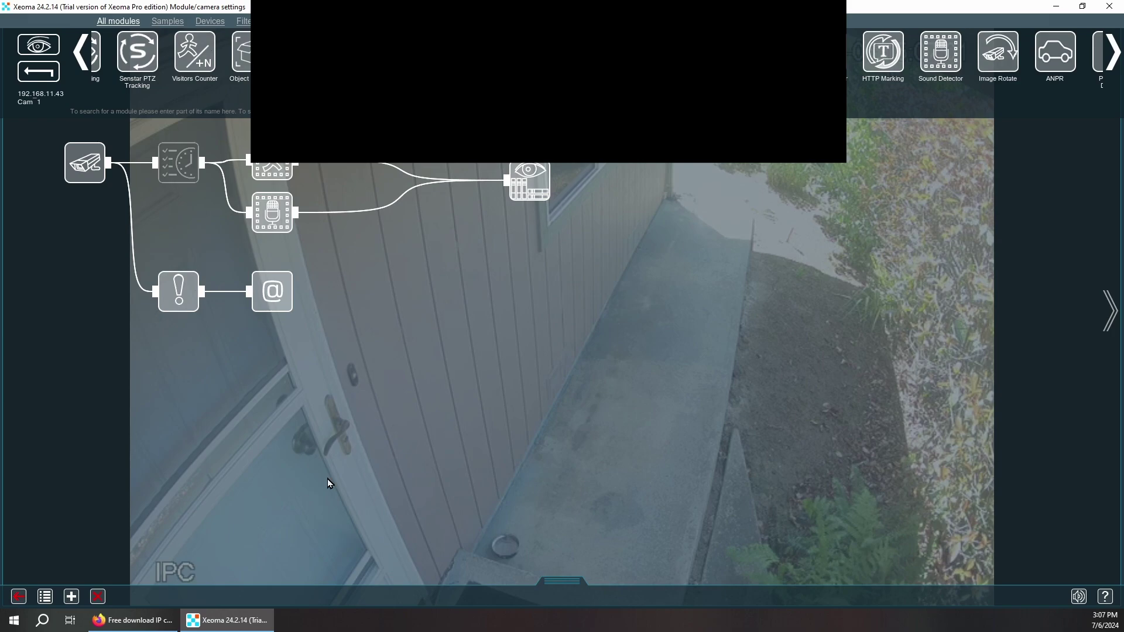
click(179, 291)
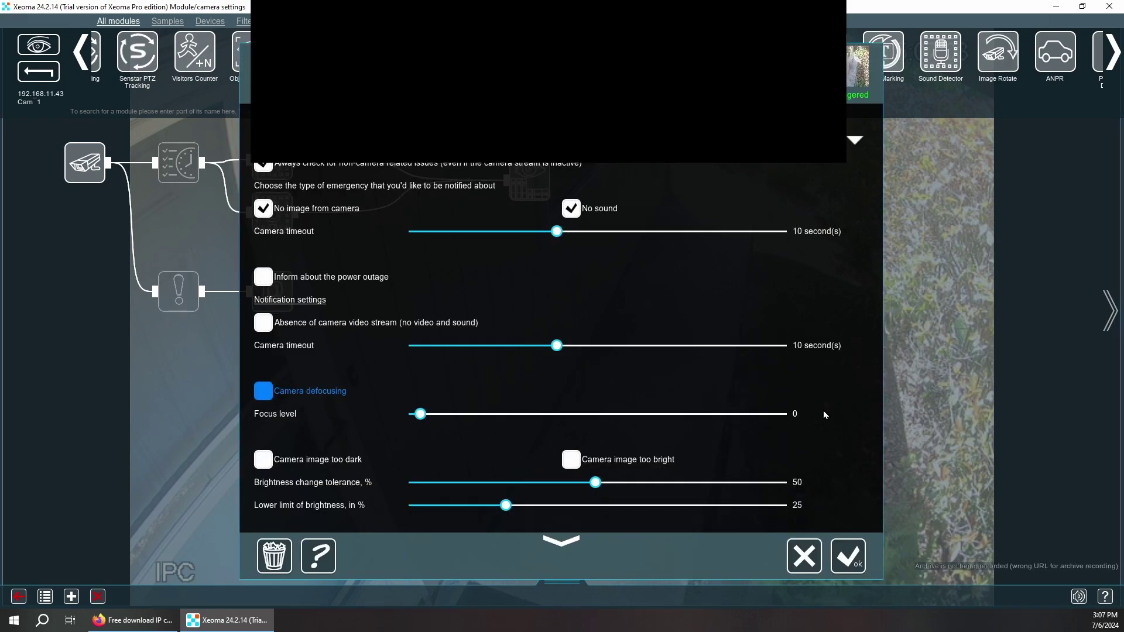
click(849, 556)
click(272, 290)
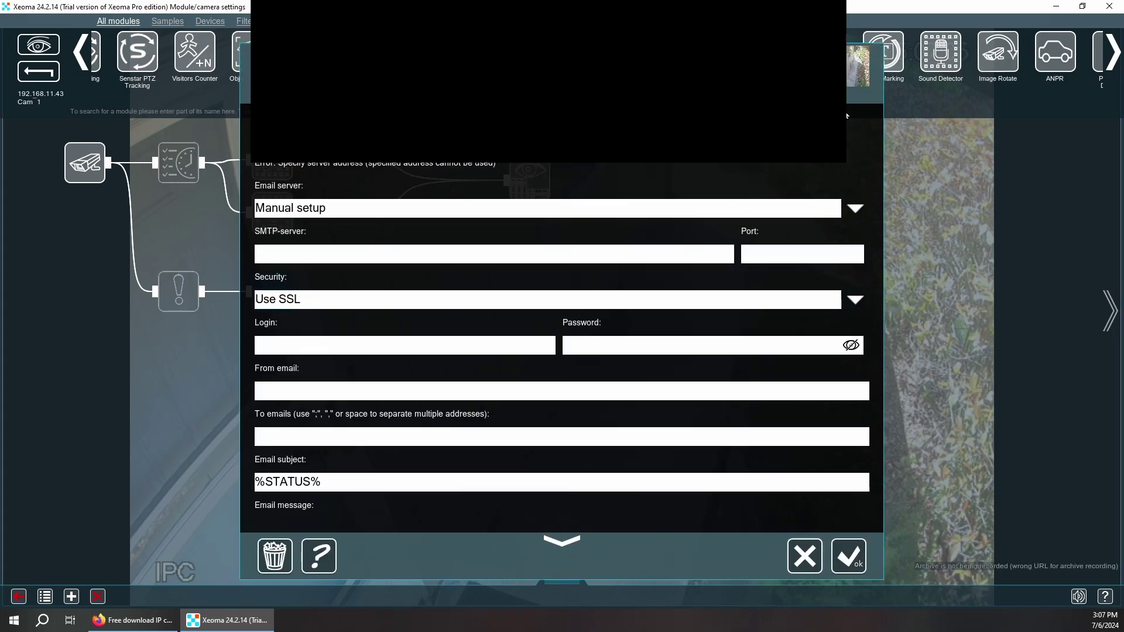
click(847, 553)
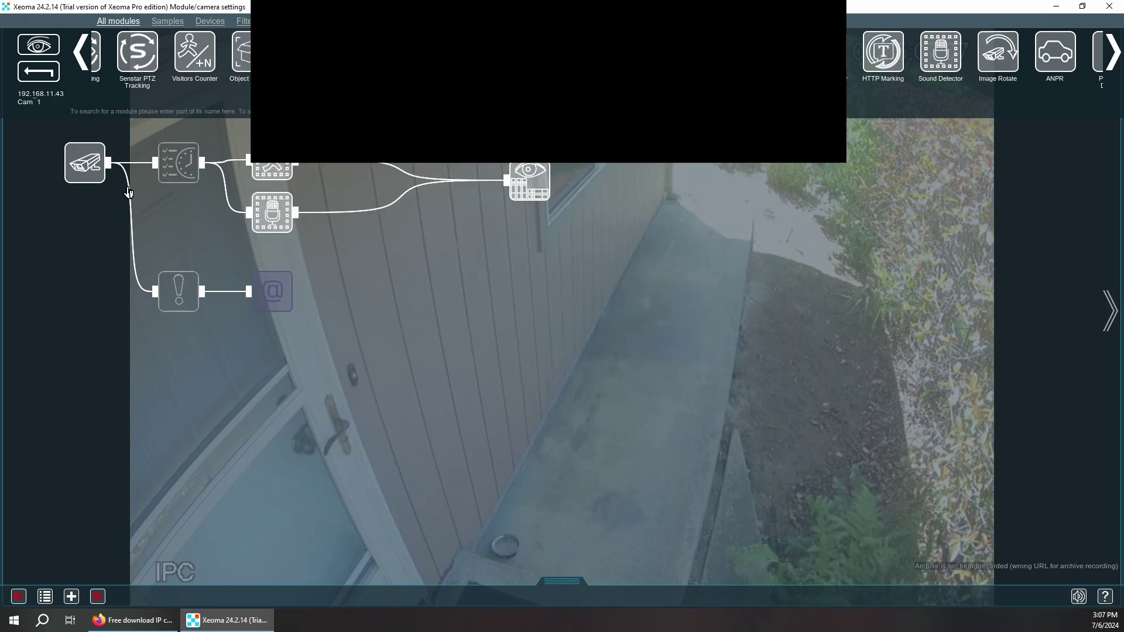
Check the door camera's archive stream, hardware decoding and audio stream options in the Universal Camera settings, and confirm them.
click(75, 166)
scroll(492, 391, down, 5)
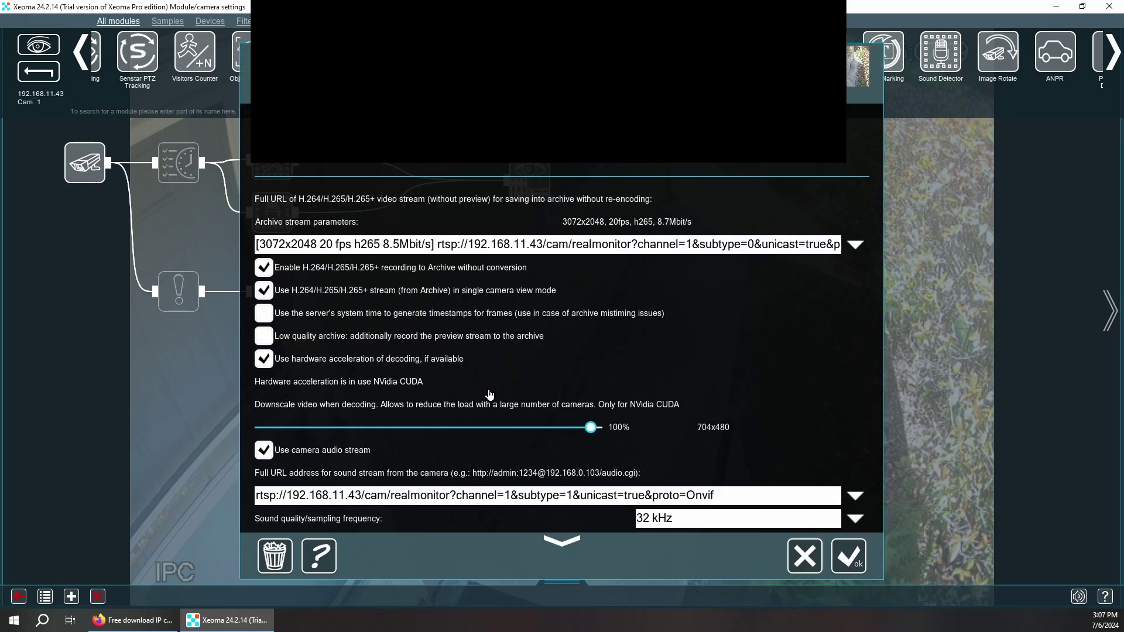
click(848, 556)
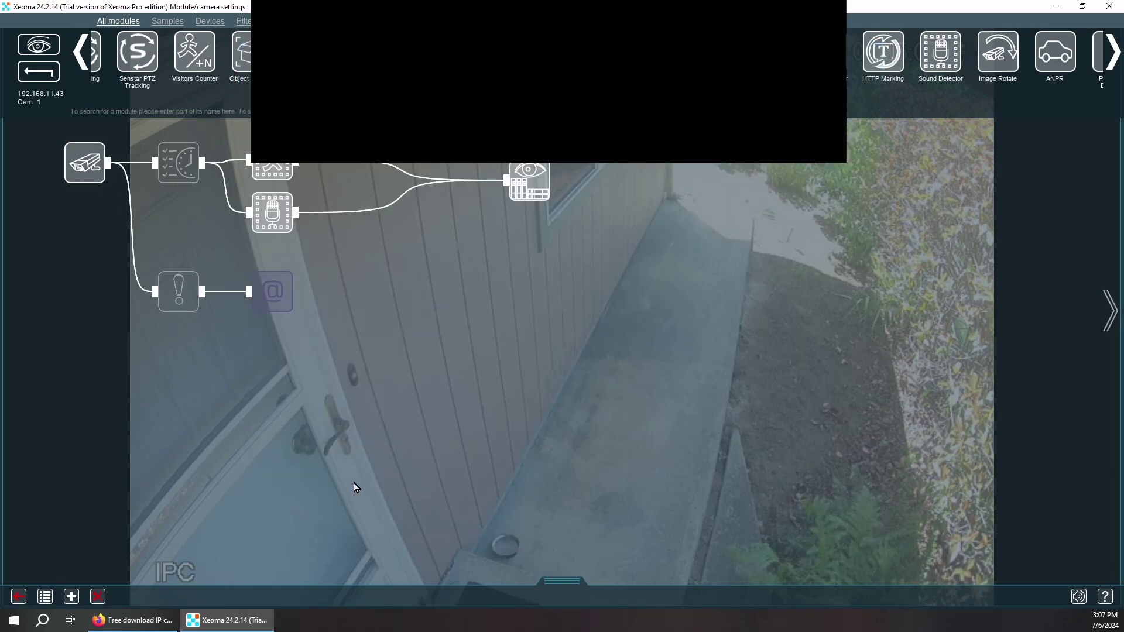
Set the Sound Detector's sound threshold to 20% and save the settings.
click(273, 227)
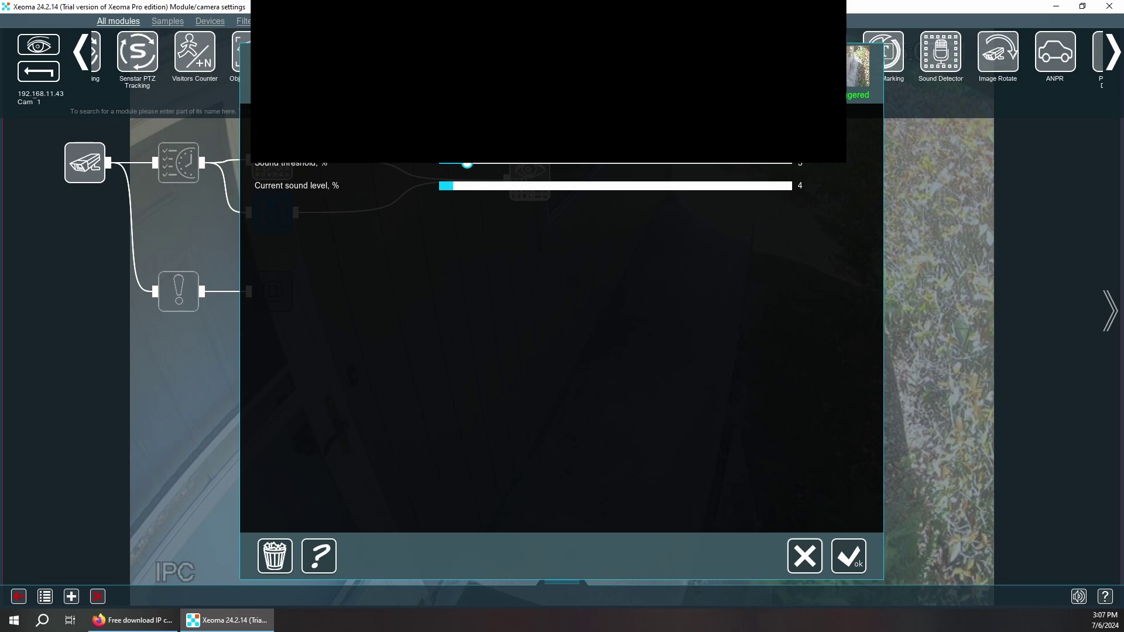
drag(475, 163, 513, 164)
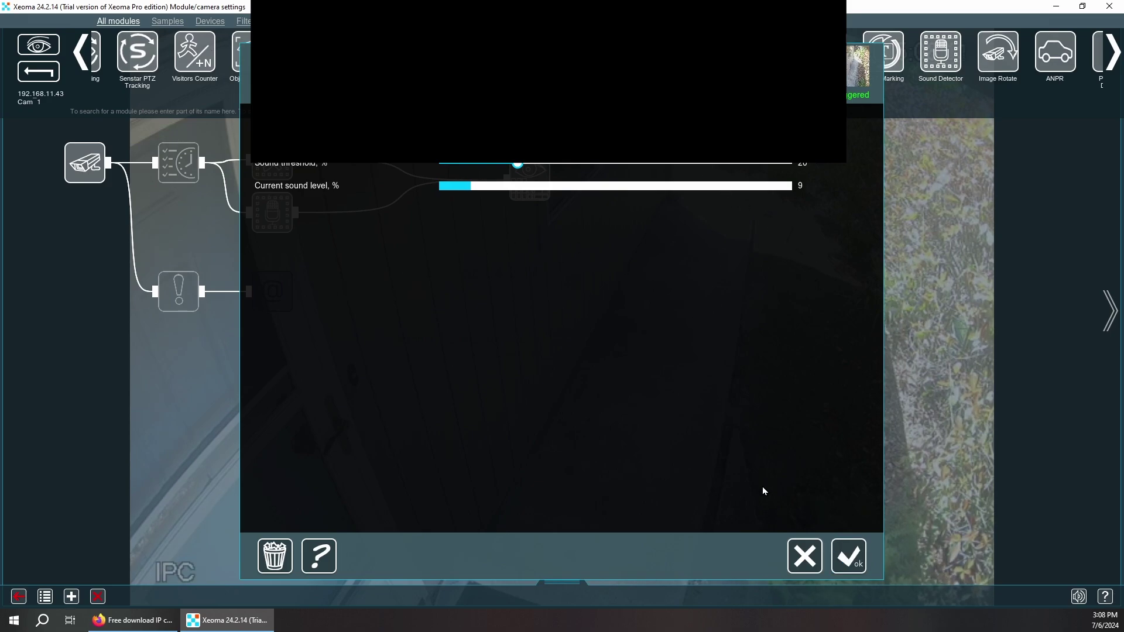
click(849, 556)
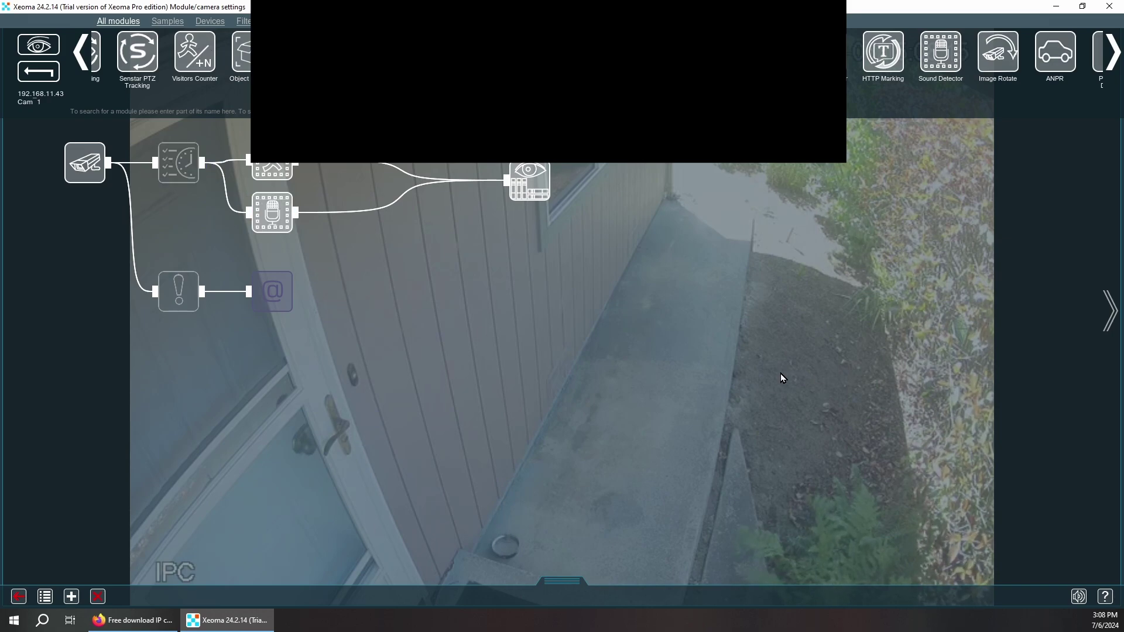
Return to the live view of both cameras and open their archives for simultaneous playback.
click(18, 597)
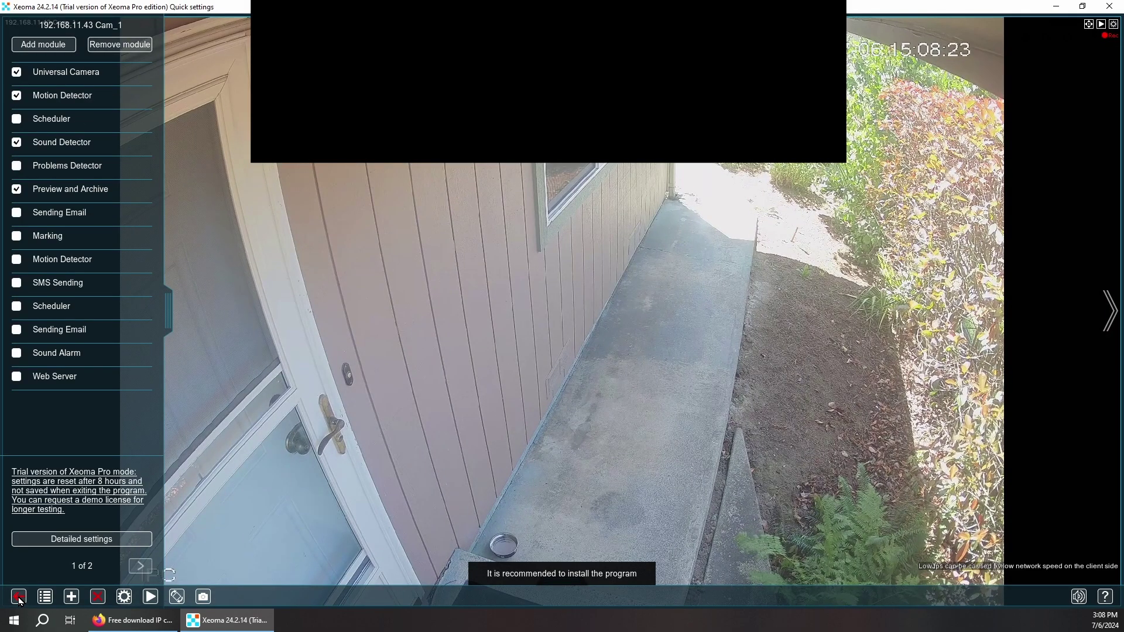
click(18, 597)
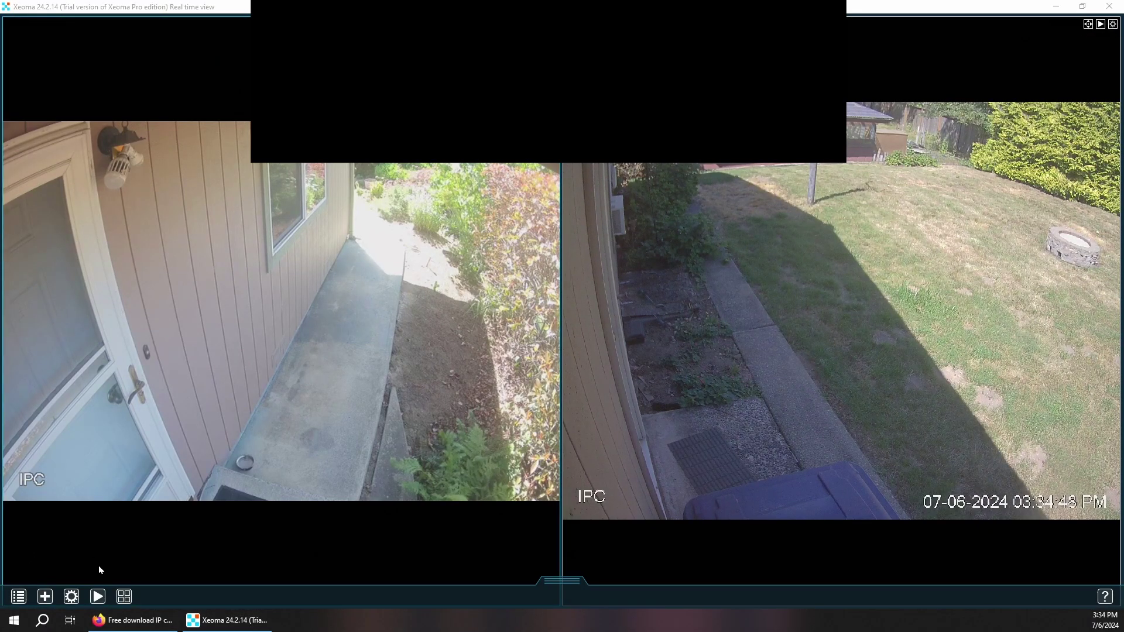
click(98, 596)
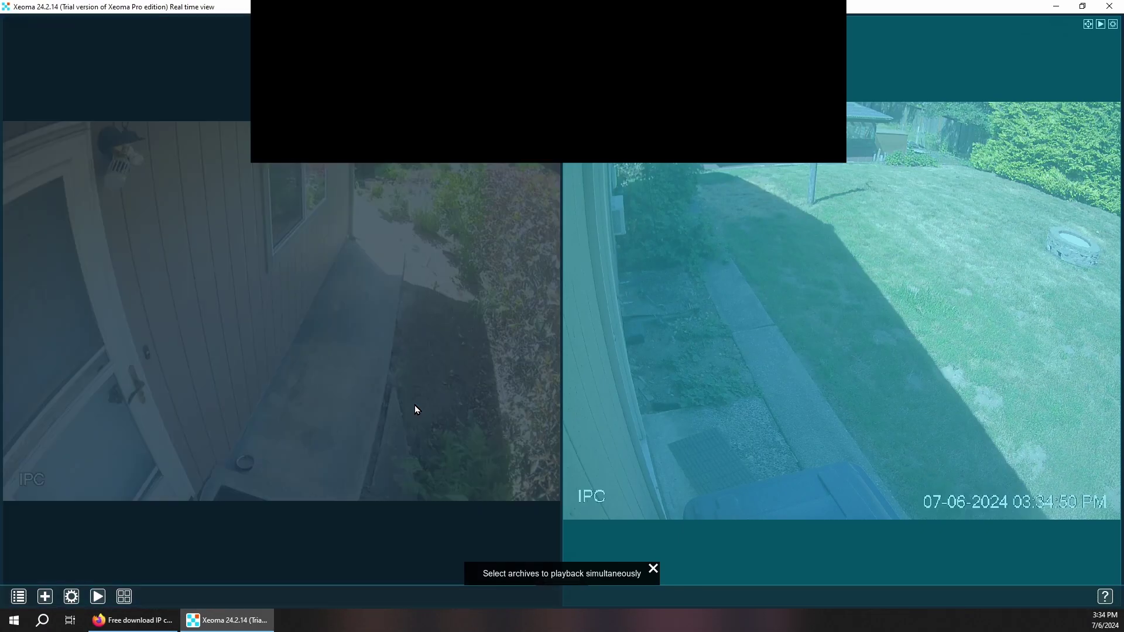
click(488, 411)
click(573, 580)
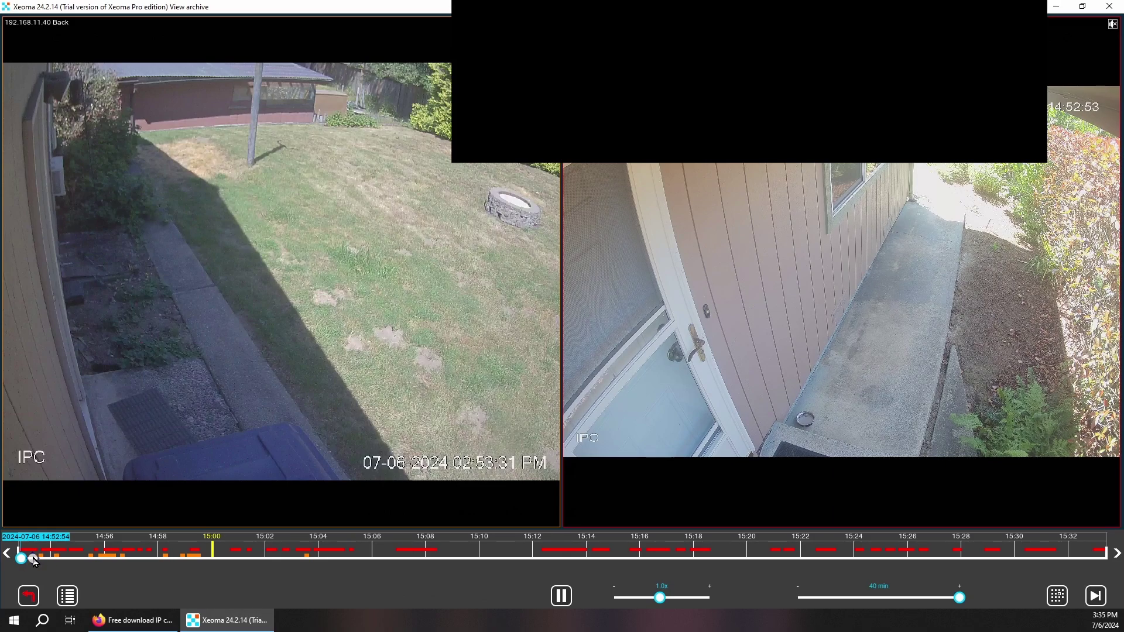
Review the recordings from about 14:53 at 23.8x speed, slow playback to 1.8x, and jump to about 15:27 on the timeline.
drag(23, 560, 29, 559)
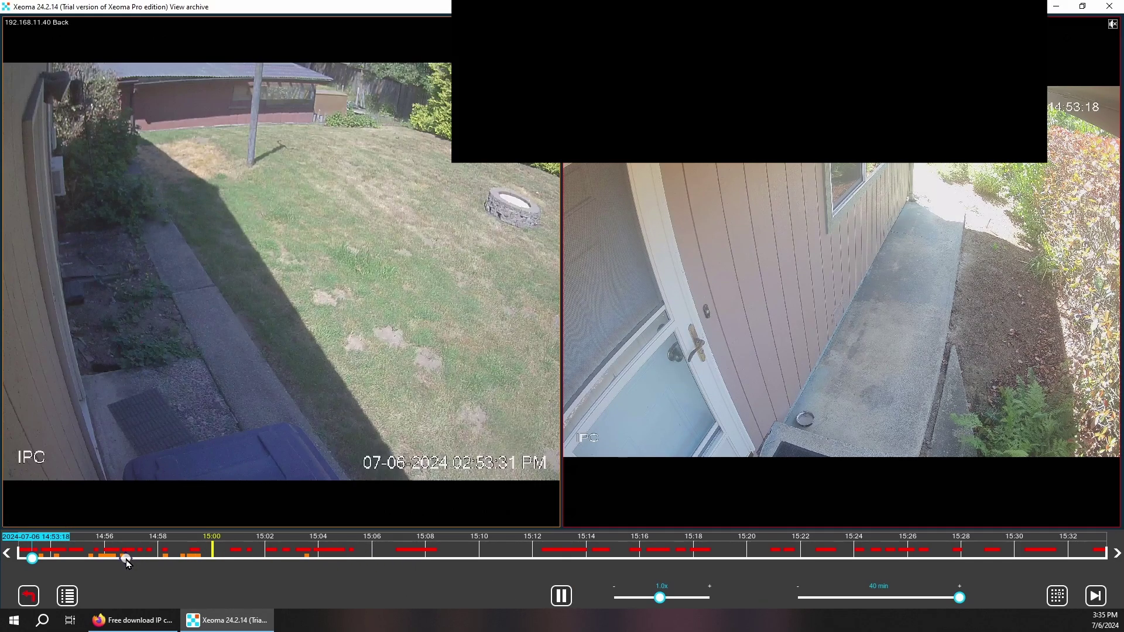
drag(664, 602, 688, 600)
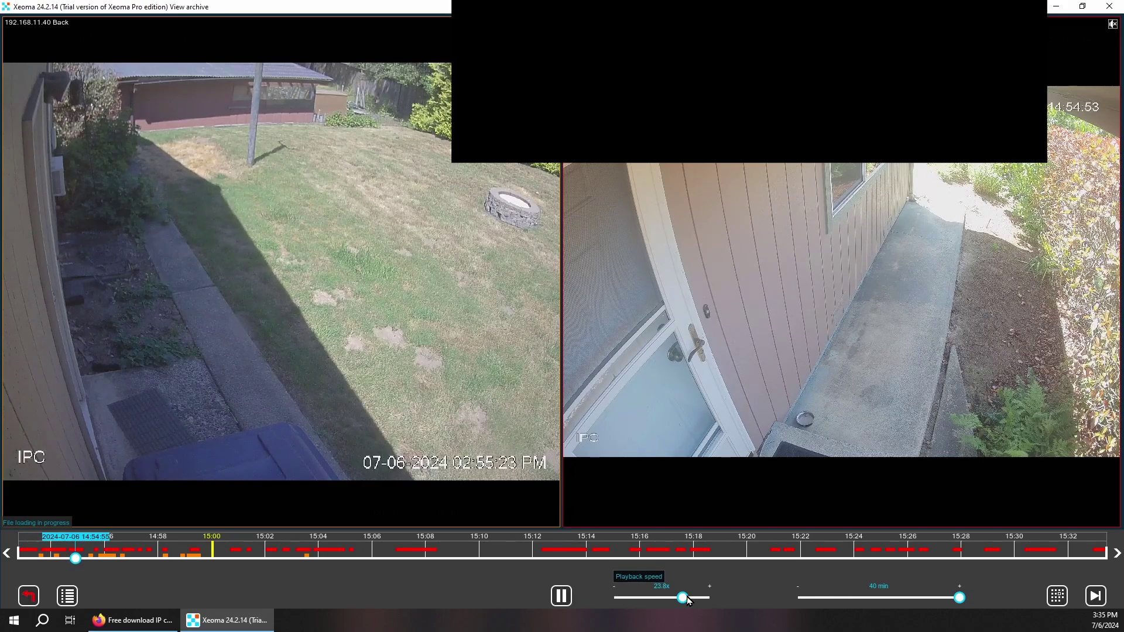
drag(688, 600, 666, 605)
click(924, 558)
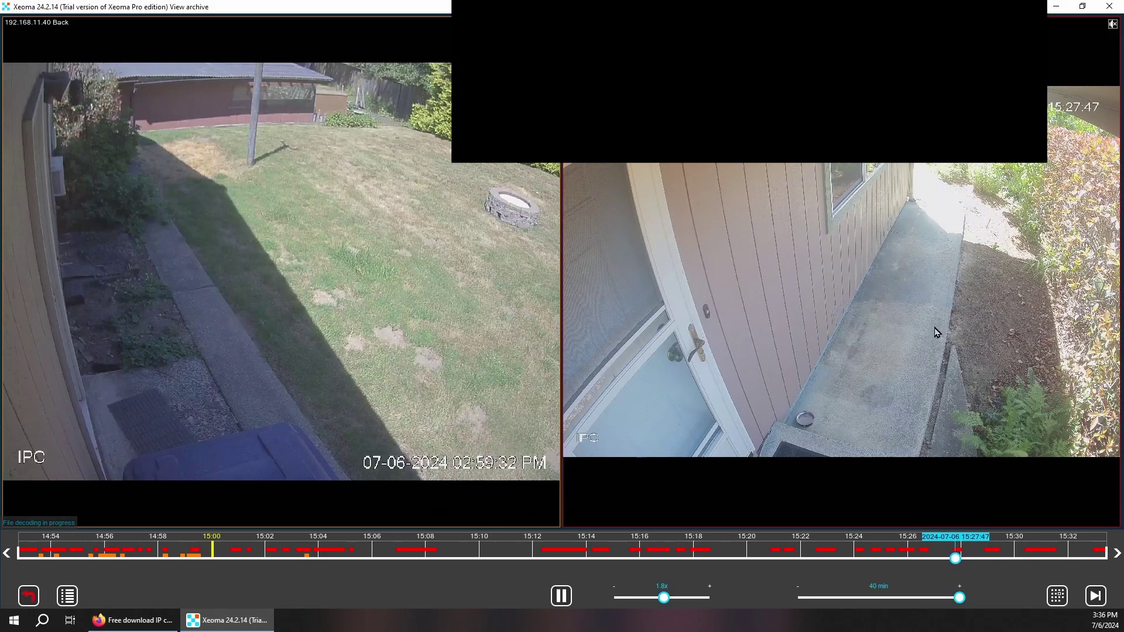
Return from the archive to the live view and check the visualization options in the camera layout settings.
click(28, 596)
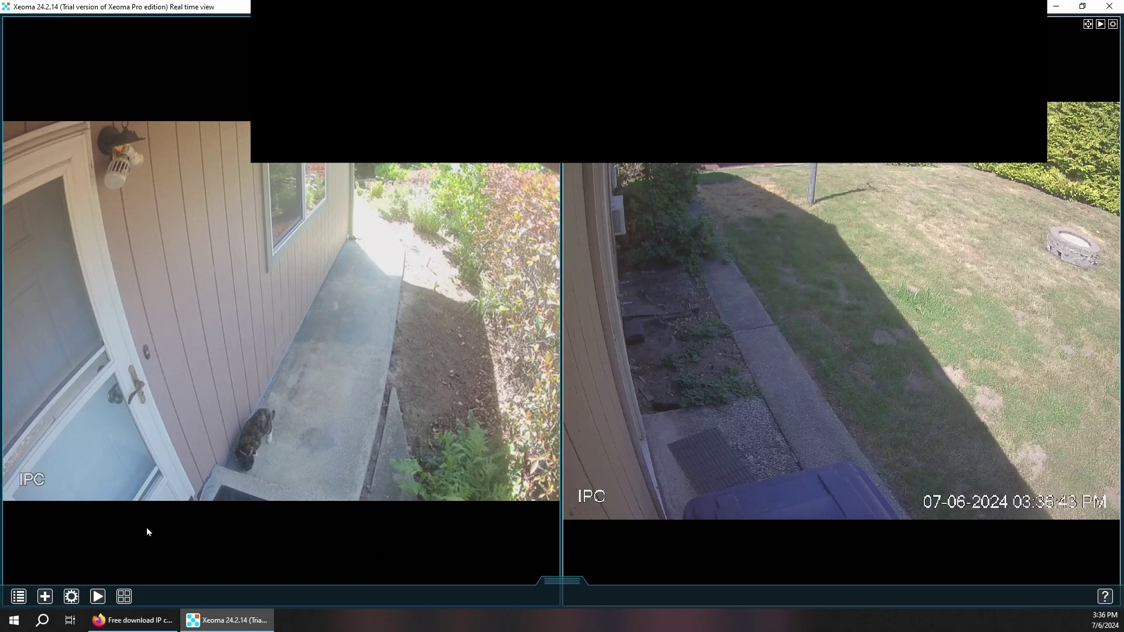
click(122, 597)
click(213, 494)
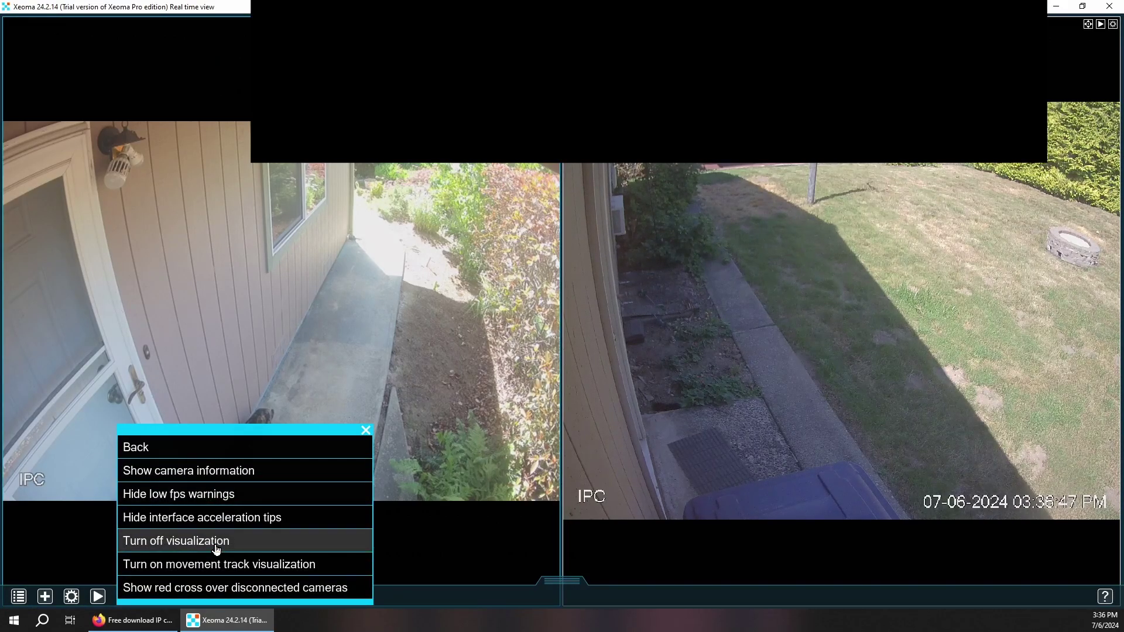
click(476, 540)
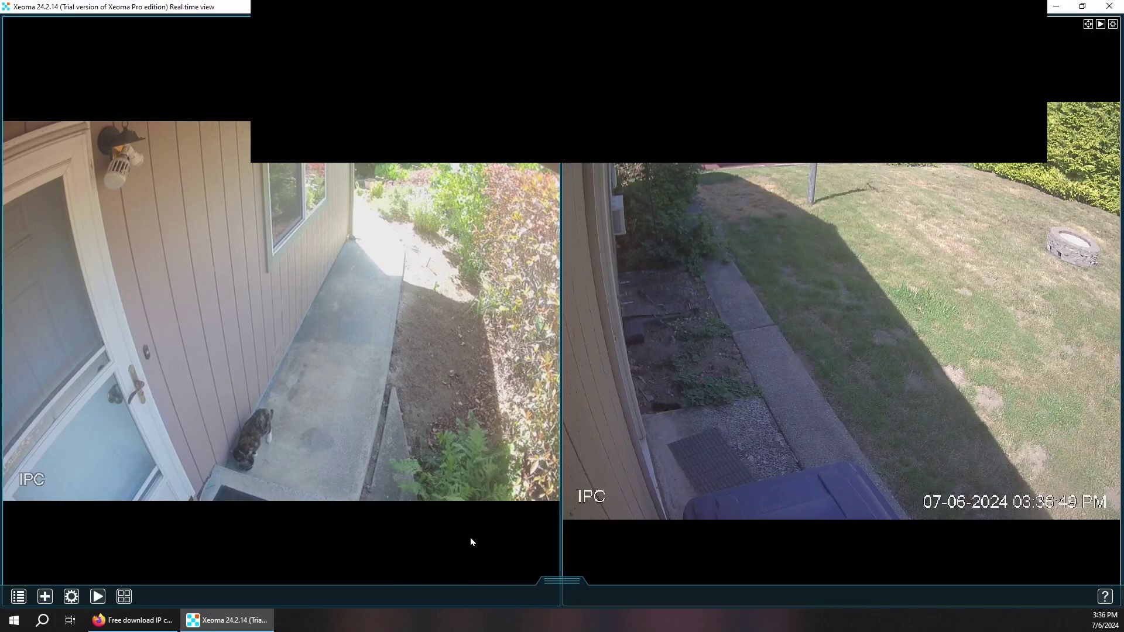
Delete the Sound Detector from the door camera's module chain and remove the leftover direct connection from the Scheduler to Preview and Archive.
click(241, 427)
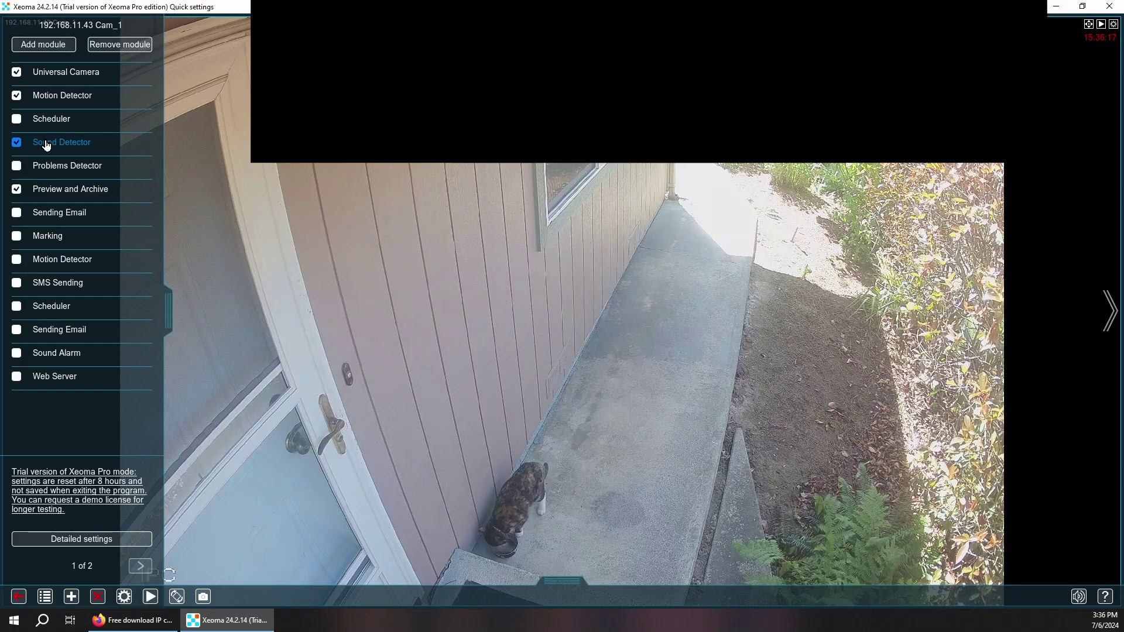
click(125, 598)
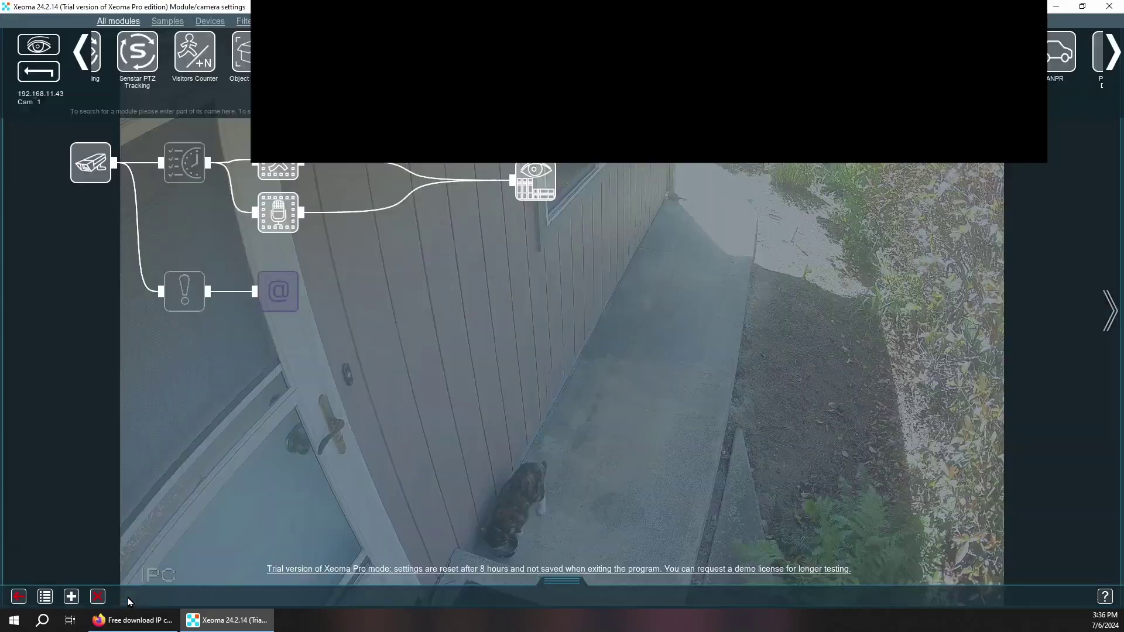
click(280, 213)
click(275, 556)
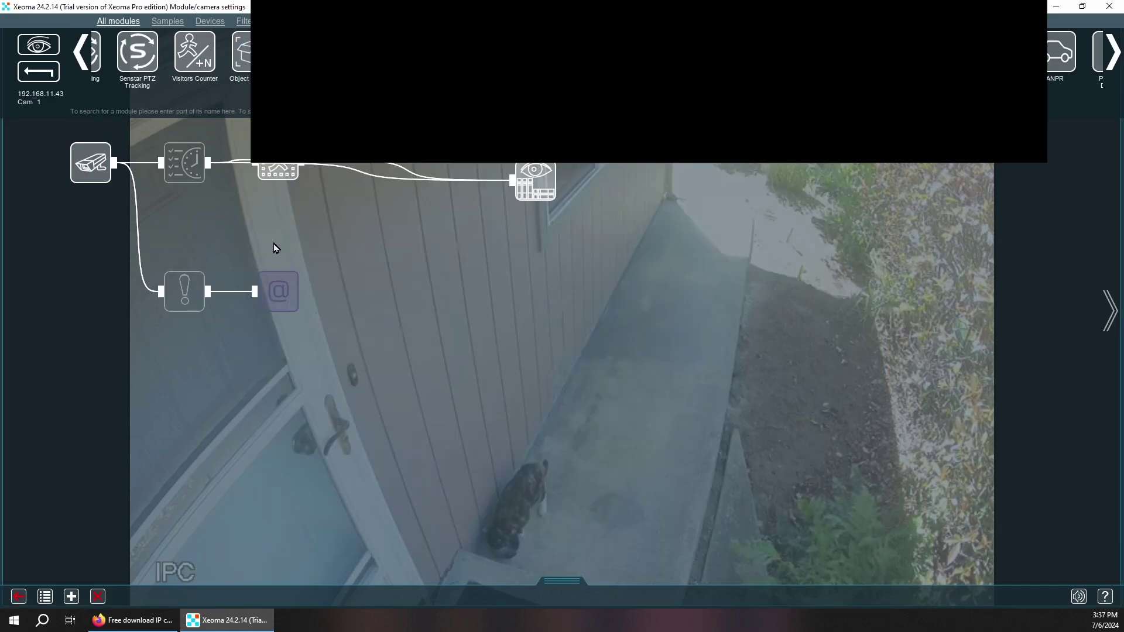
click(375, 178)
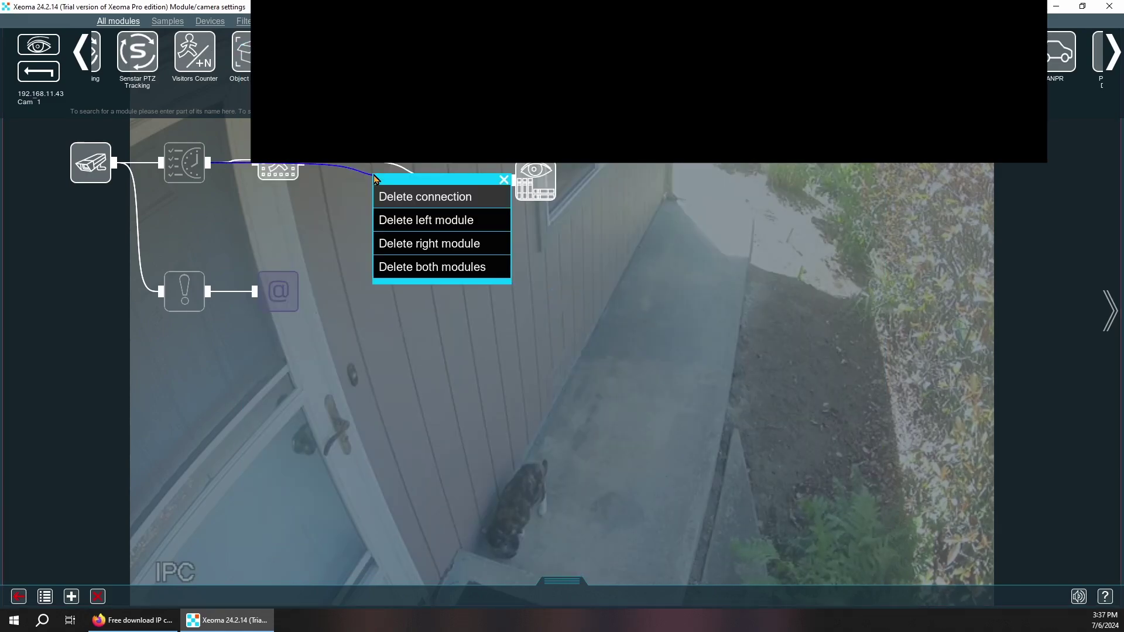
click(430, 198)
Set the door camera's Motion Detector to disregard motion shorter than 0 sec, save it and leave the module settings.
click(276, 167)
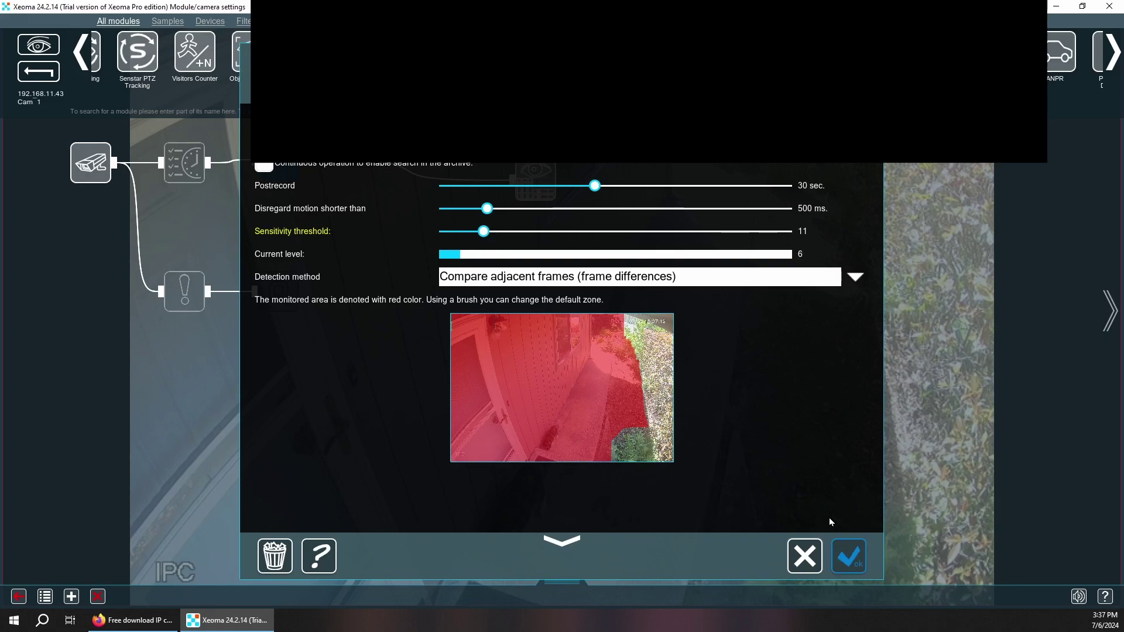
drag(487, 210, 440, 210)
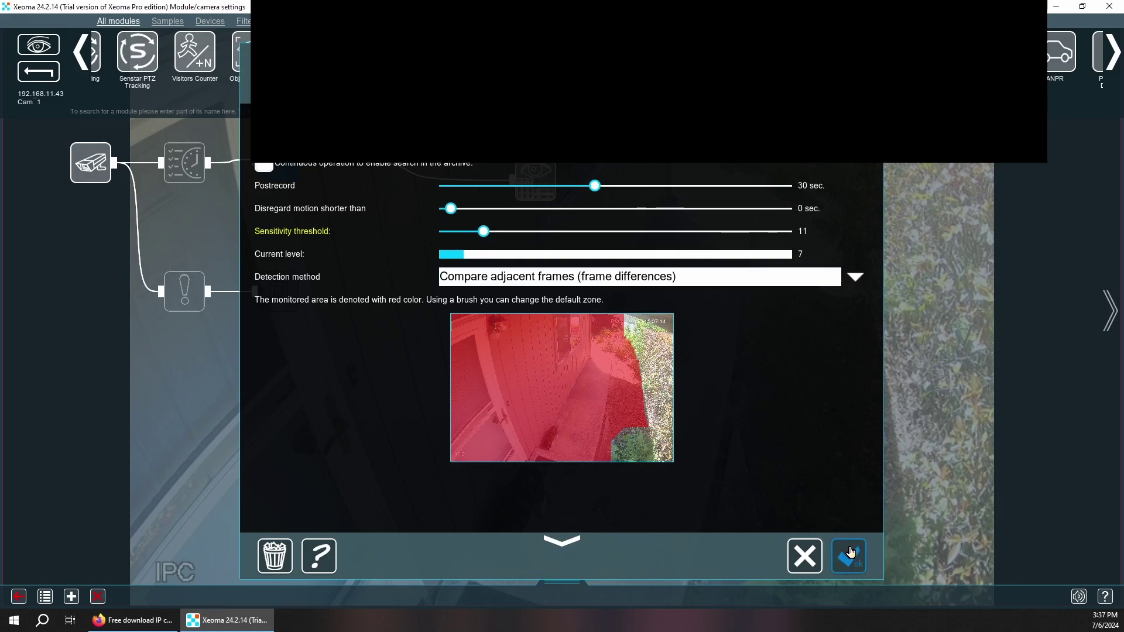
click(848, 556)
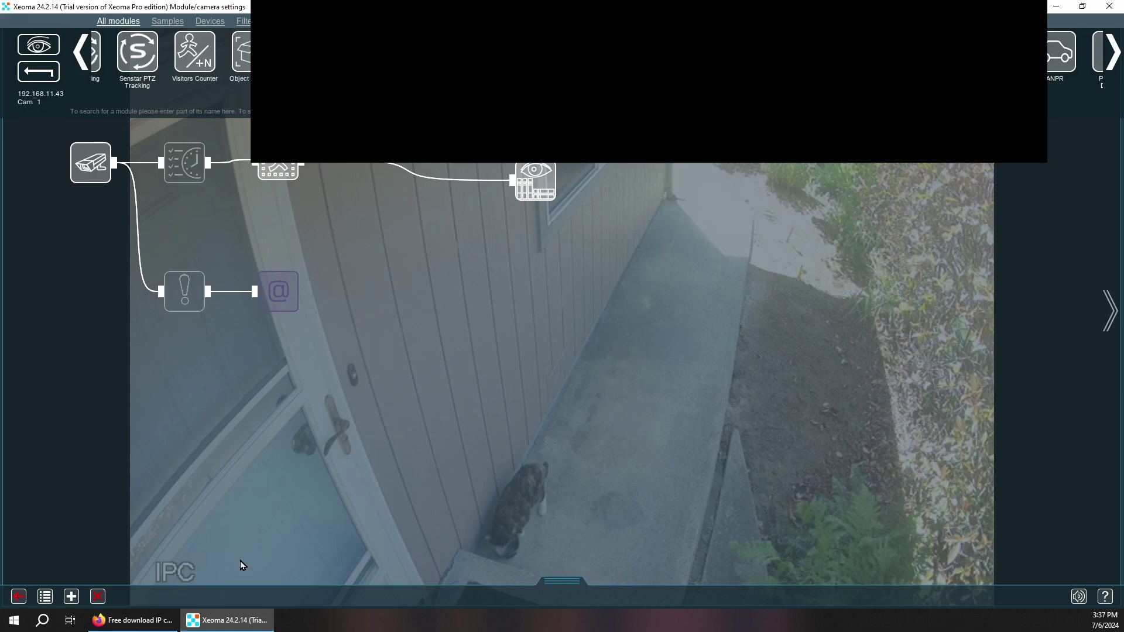
click(18, 603)
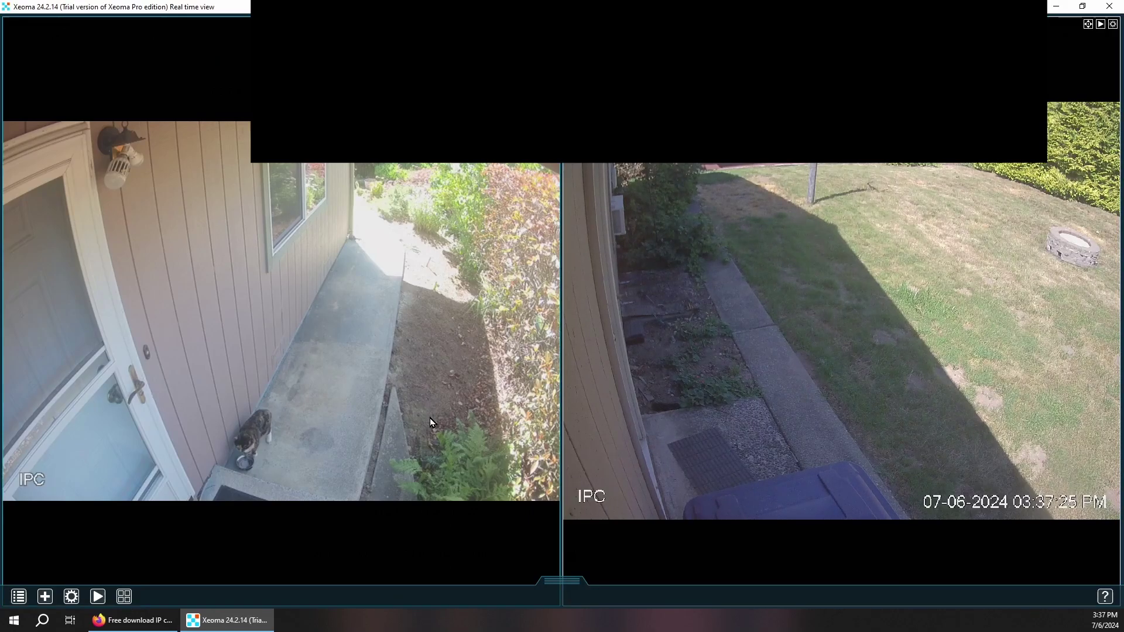
Reopen the door camera's module chain and check its Universal Camera and Motion Detector settings.
click(199, 445)
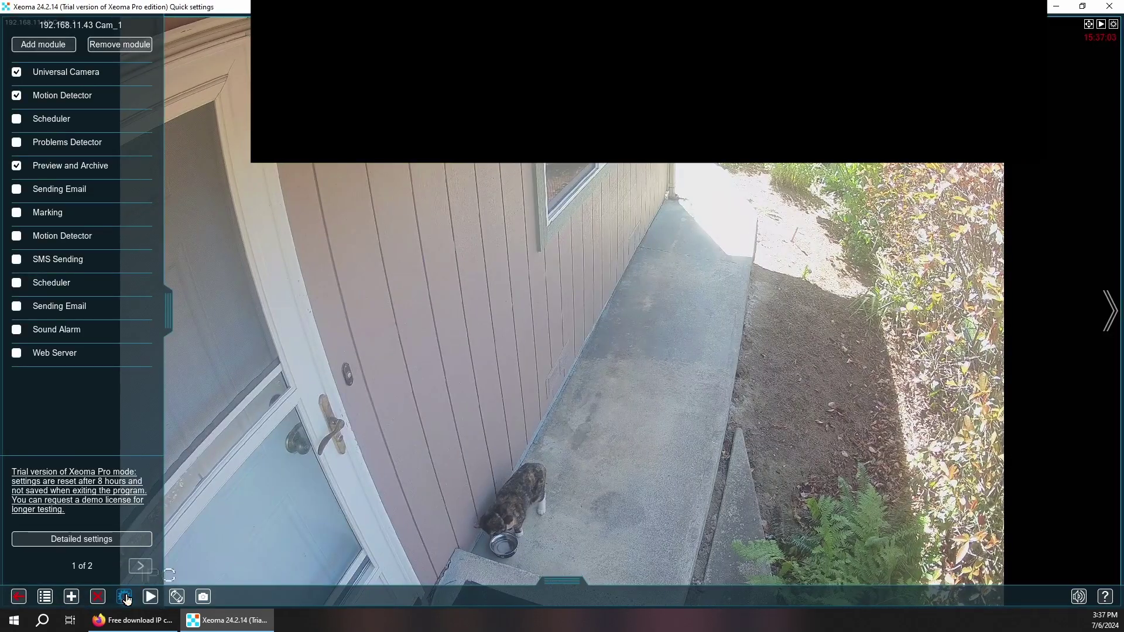
click(125, 597)
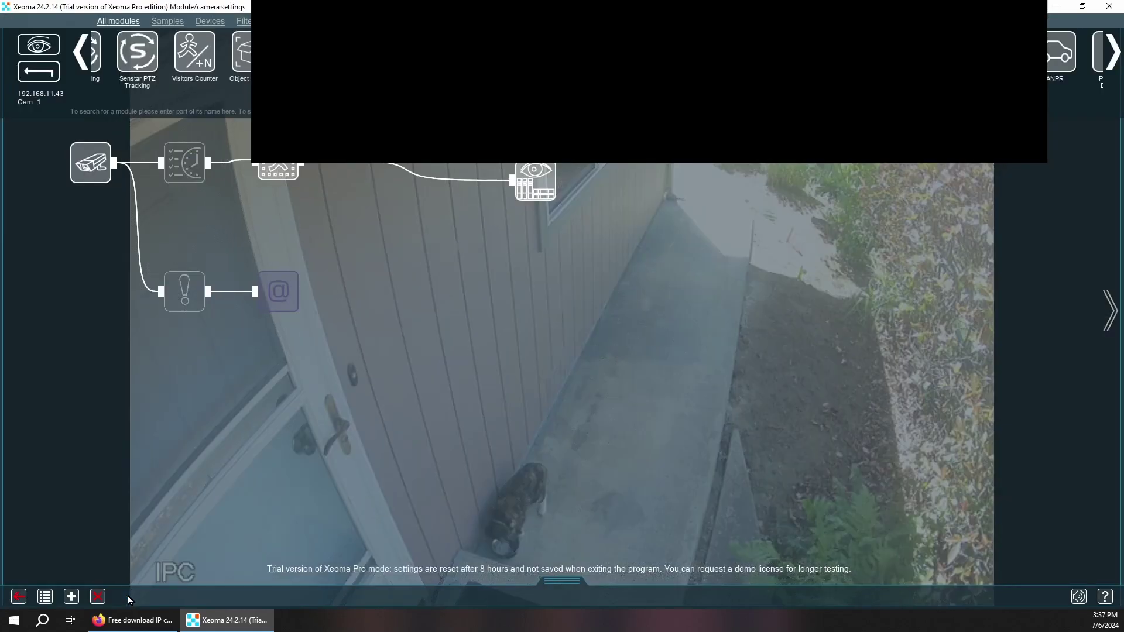
click(96, 166)
click(805, 555)
click(273, 170)
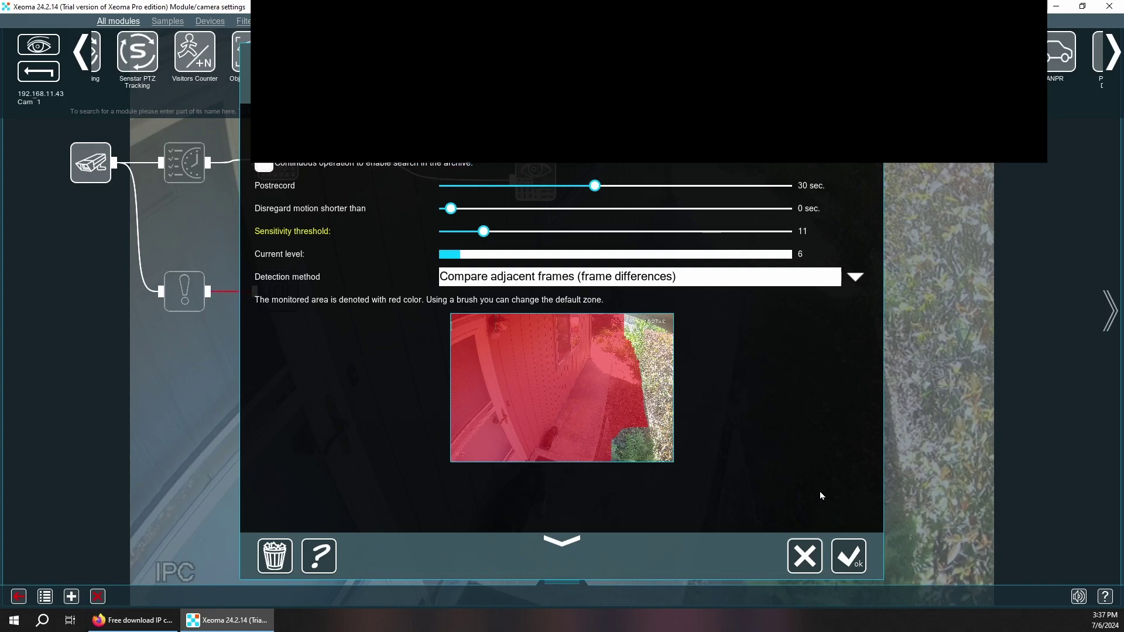
click(849, 555)
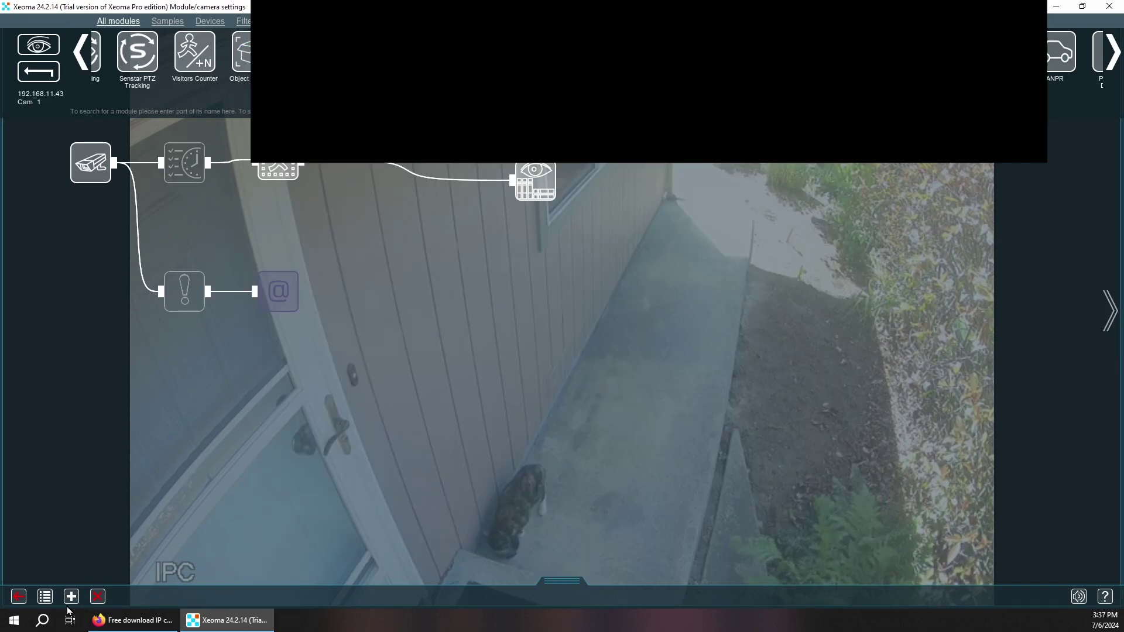
click(19, 597)
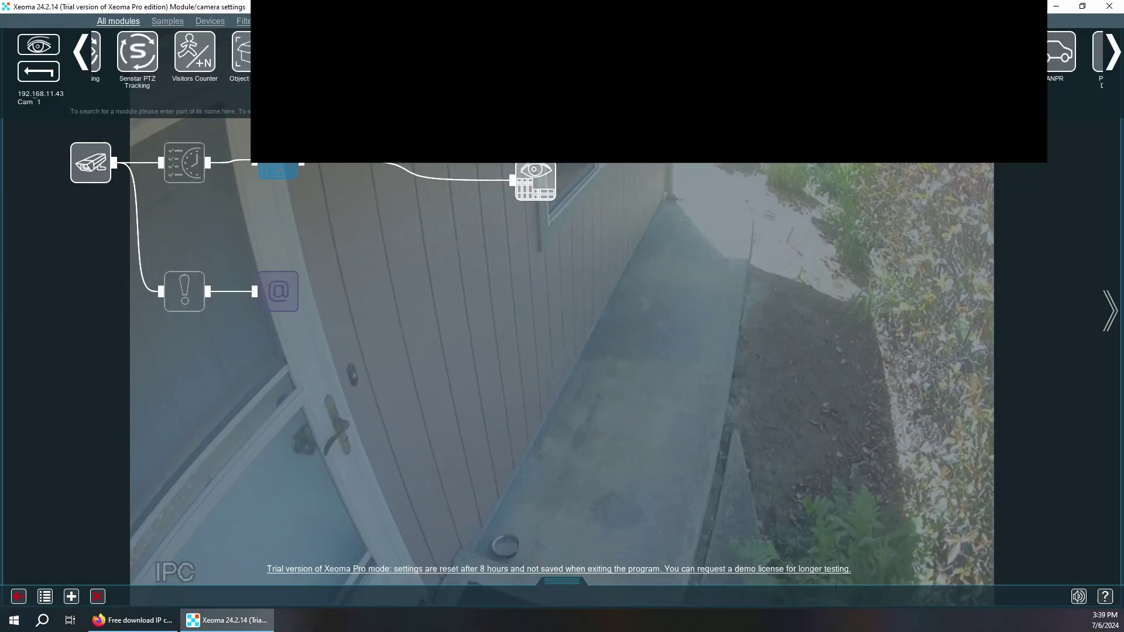
Set the door camera's Motion Detector sensitivity threshold to 3, save it and leave the module settings.
click(277, 170)
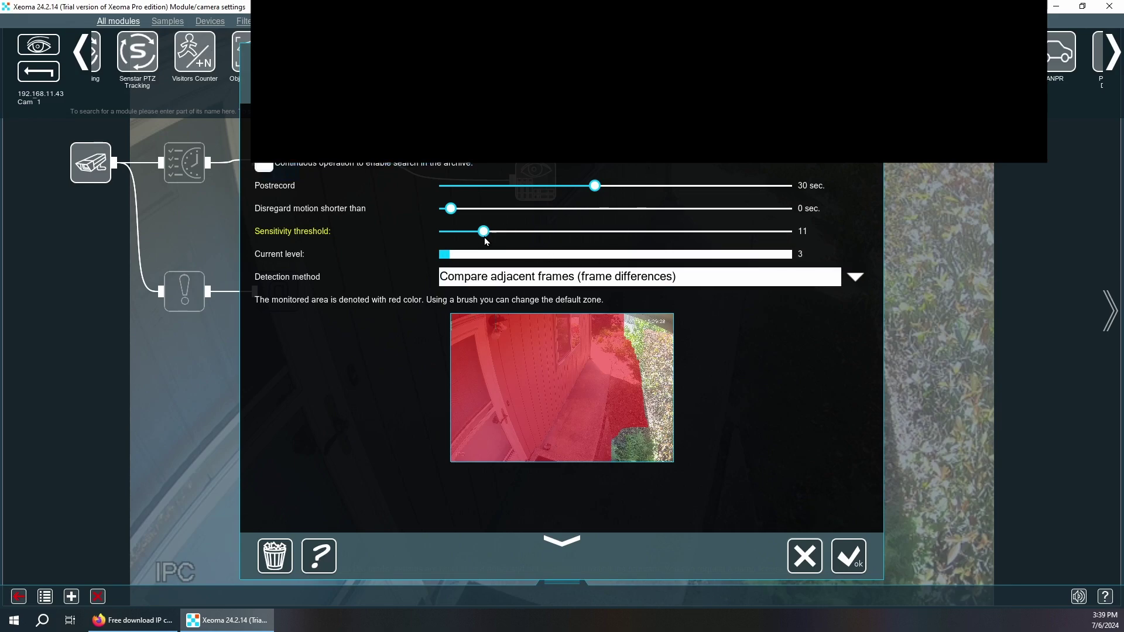
drag(486, 240, 464, 243)
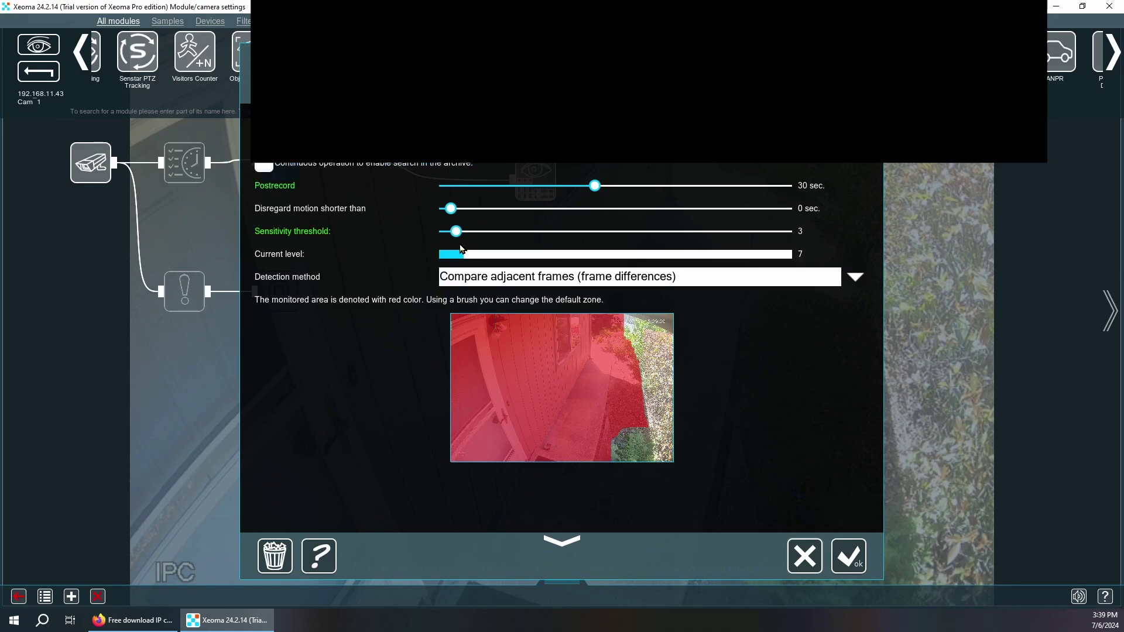
click(849, 553)
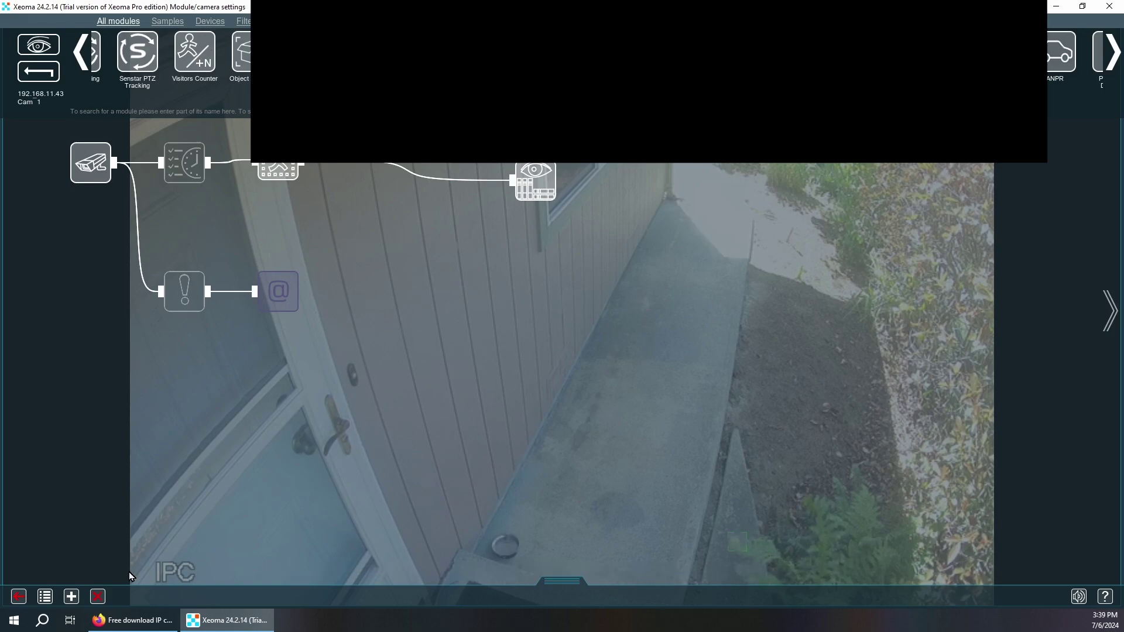
click(19, 597)
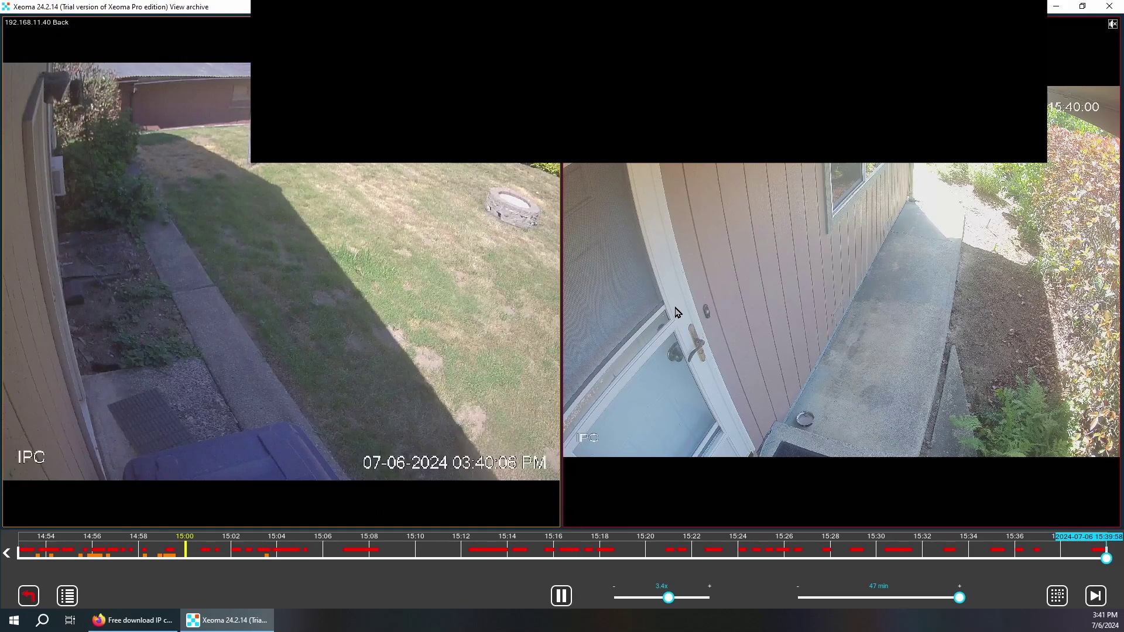
Review the door camera's archive recording from about 15:40 and return to the live view.
click(742, 345)
click(661, 343)
click(29, 595)
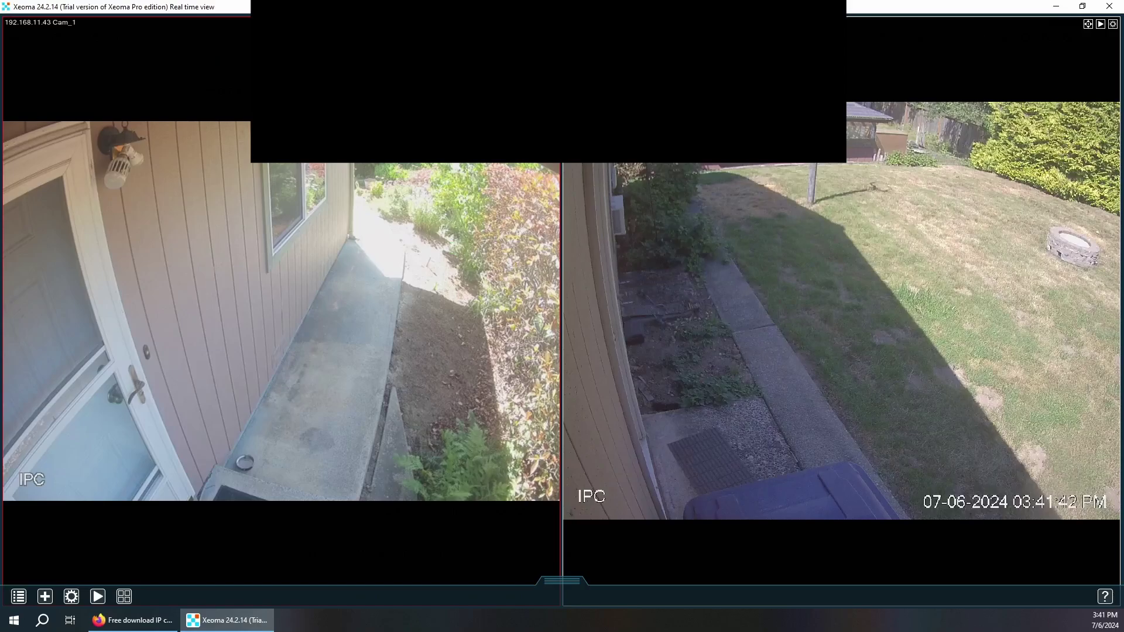
Switch Xeoma from the trial Pro version to the free edition, accepting that all settings are deleted.
click(19, 596)
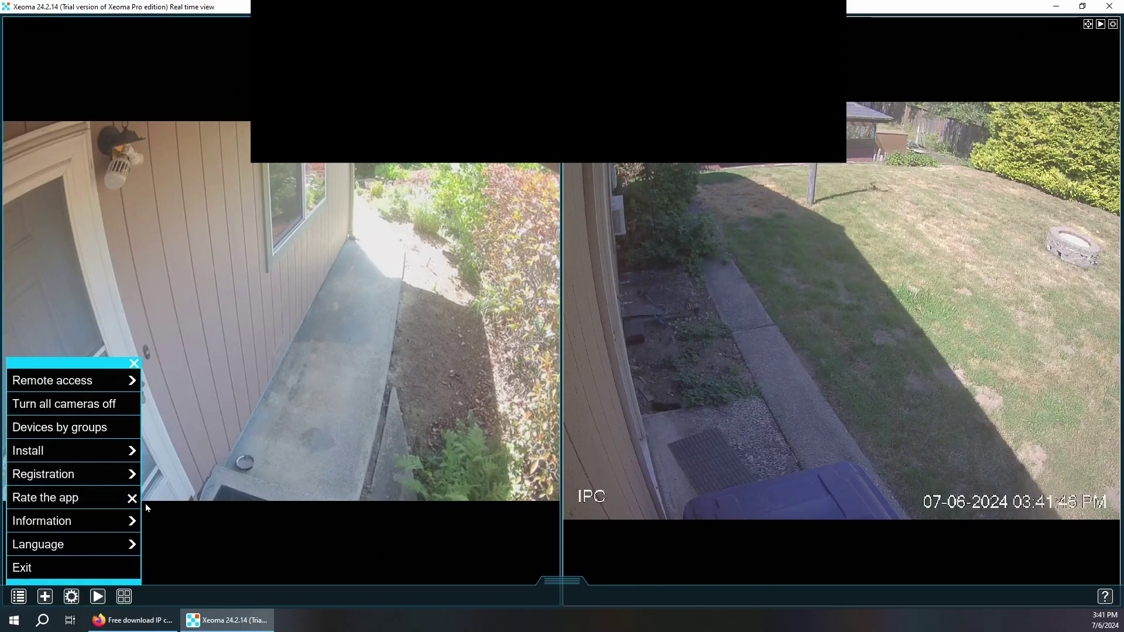
click(81, 475)
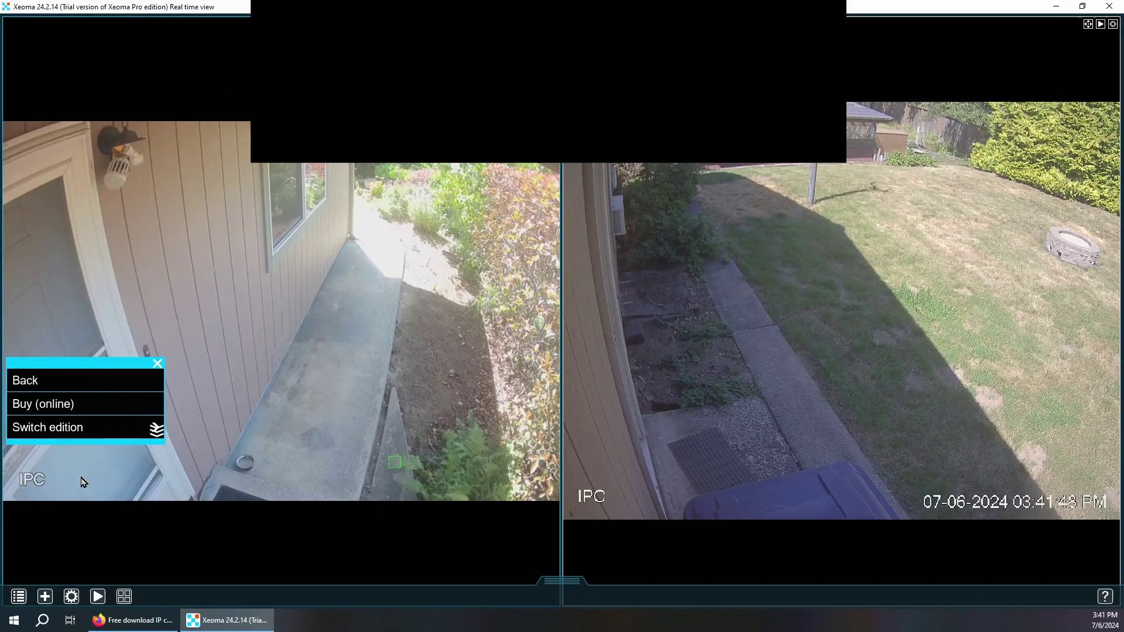
click(82, 432)
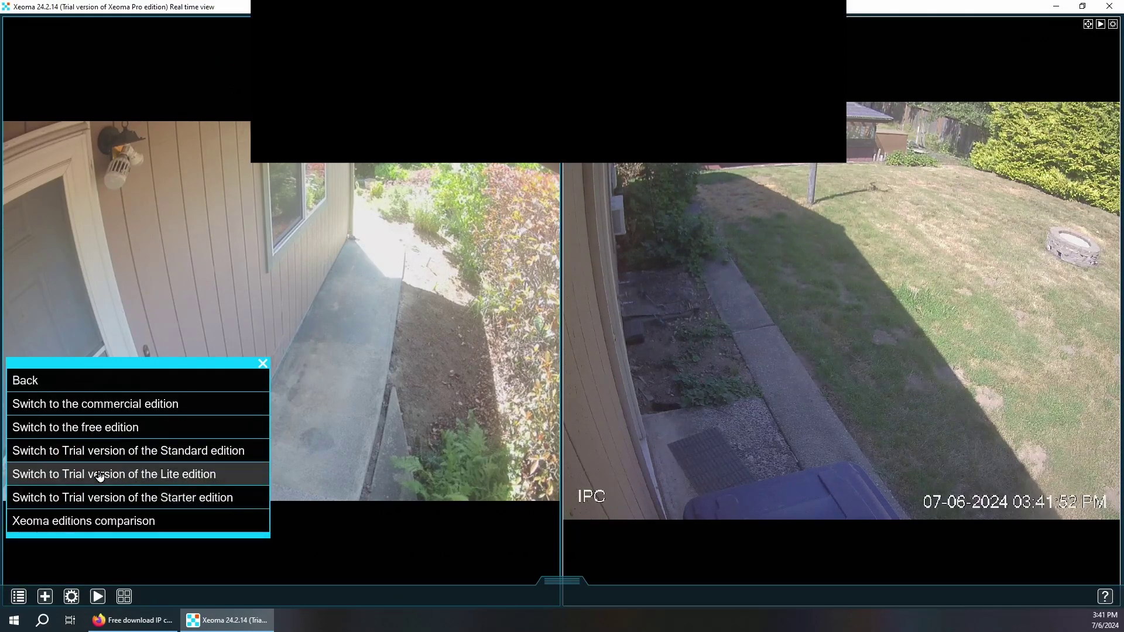
click(84, 428)
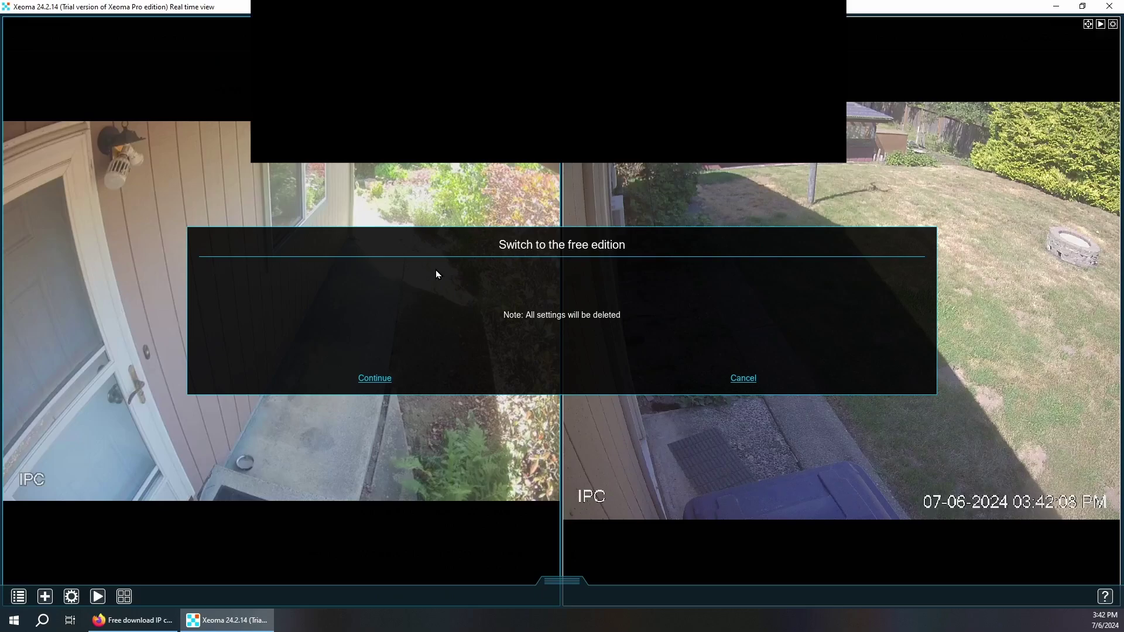
click(374, 378)
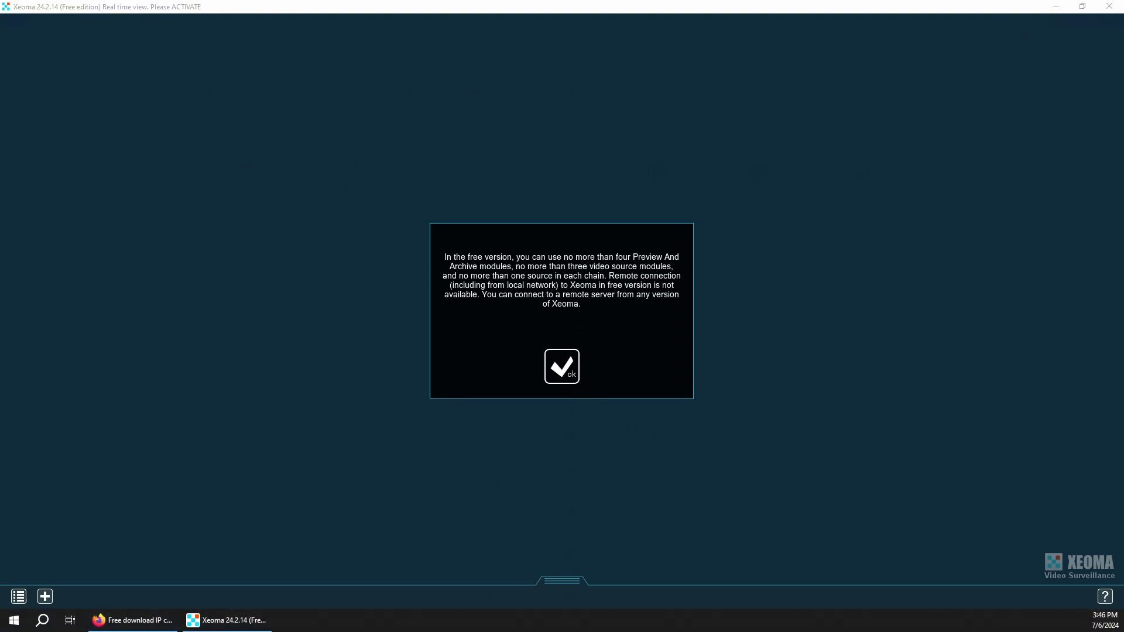
Switch to the Firefox browser, open the Xeoma Buy page and examine the editions and license pricing.
click(157, 620)
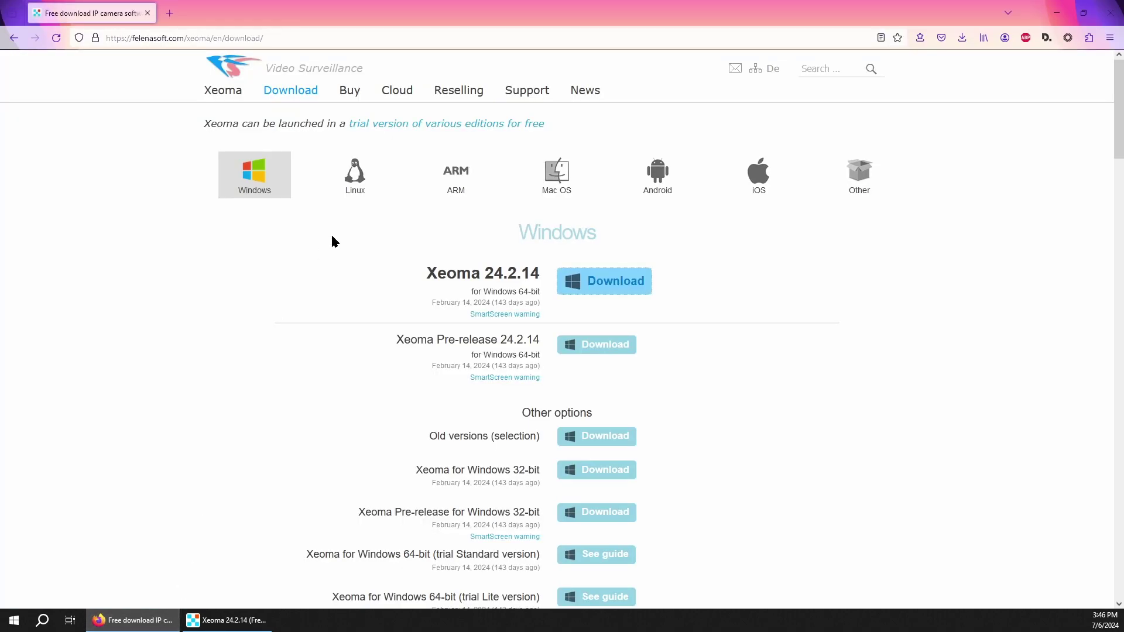
click(352, 92)
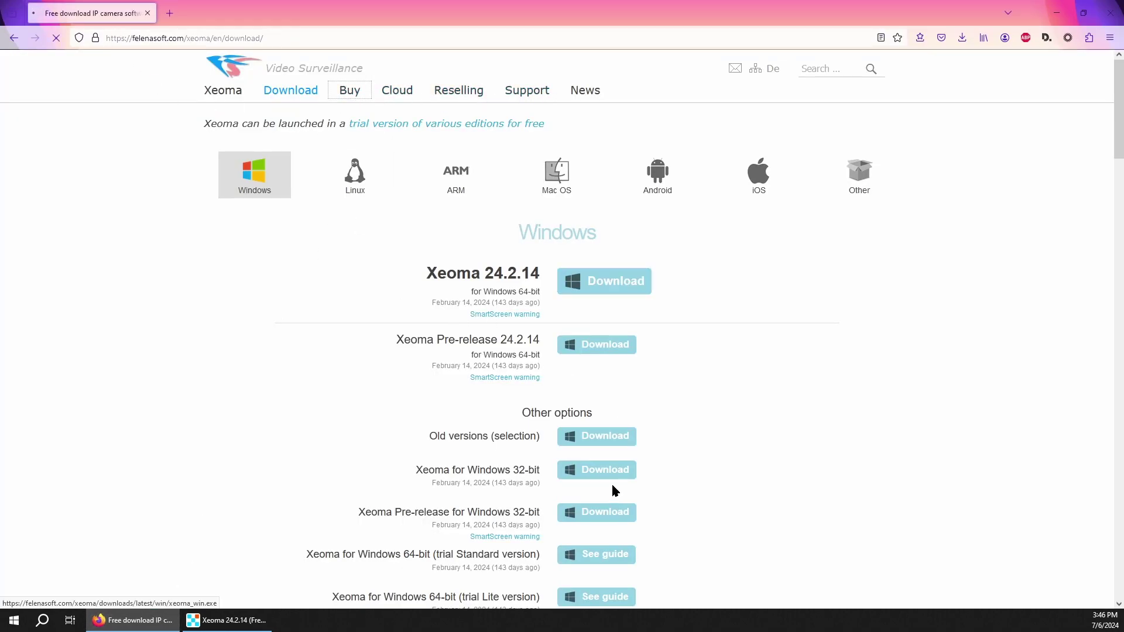
scroll(622, 353, down, 12)
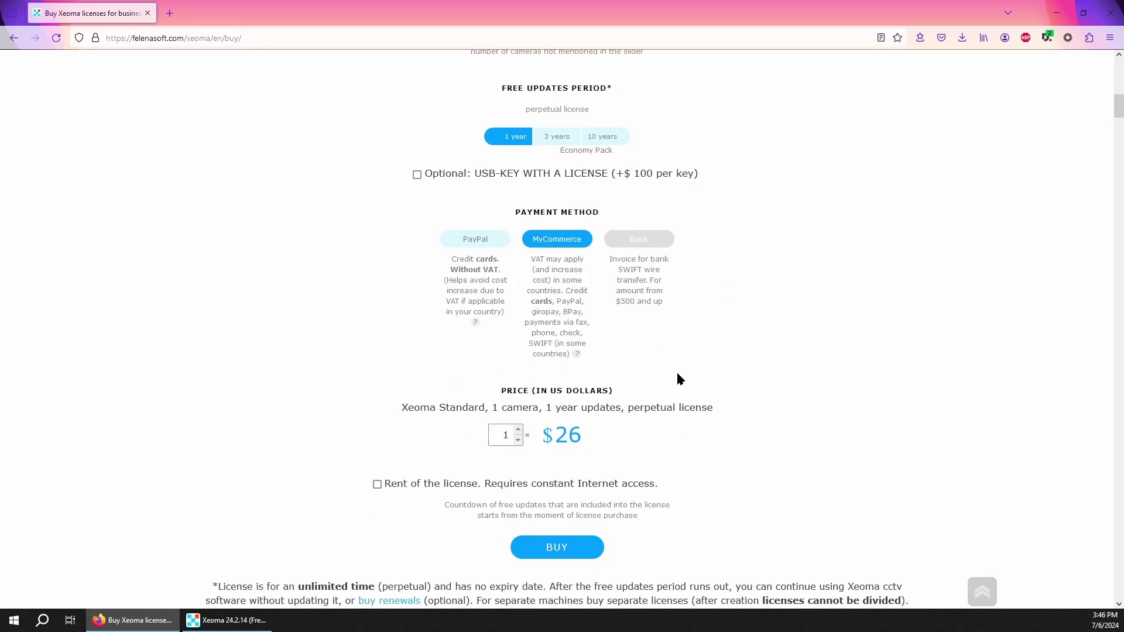
scroll(721, 379, up, 10)
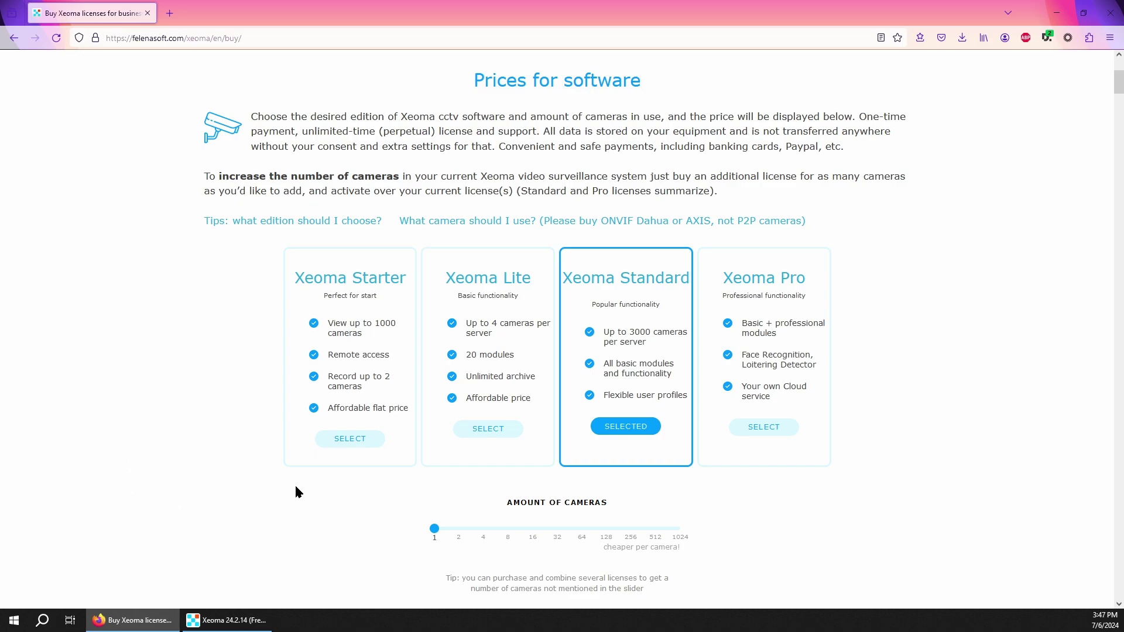
Select the Xeoma Starter edition and check its price, free updates period and payment methods.
click(349, 439)
scroll(529, 503, down, 7)
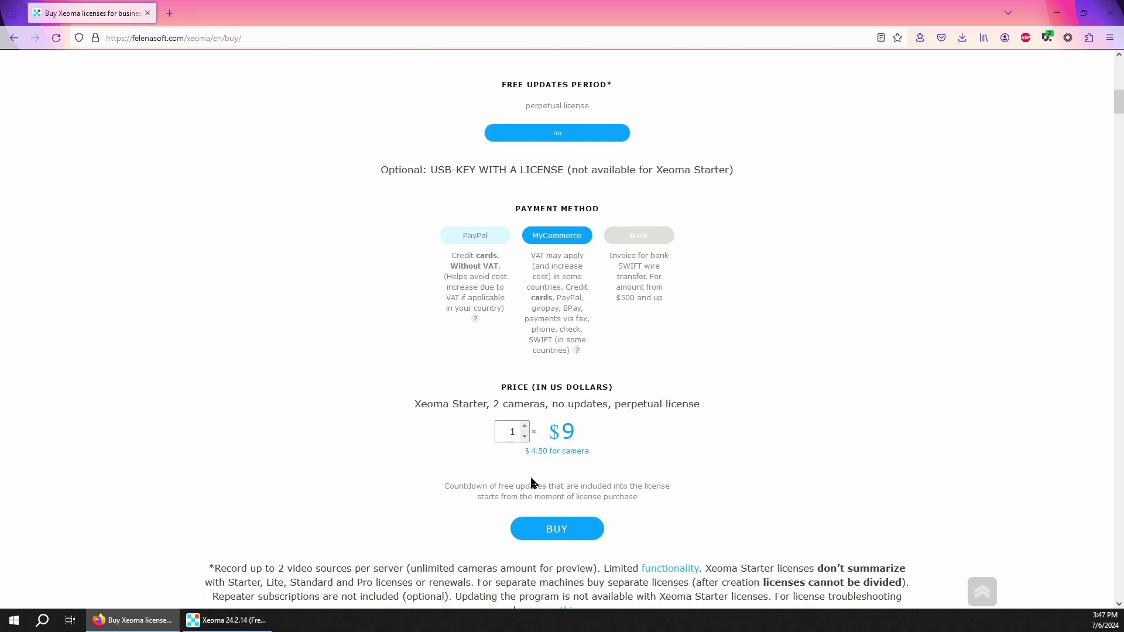
scroll(525, 472, up, 1)
scroll(621, 421, down, 1)
scroll(565, 433, up, 4)
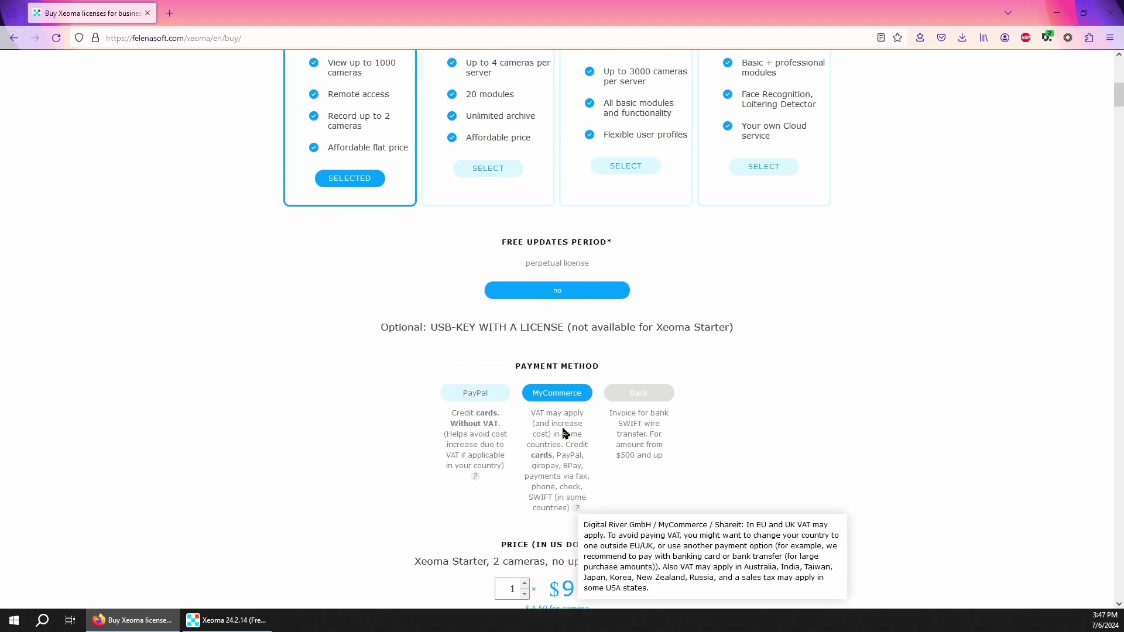
Select the Xeoma Lite edition and check its price and options for one camera.
click(472, 179)
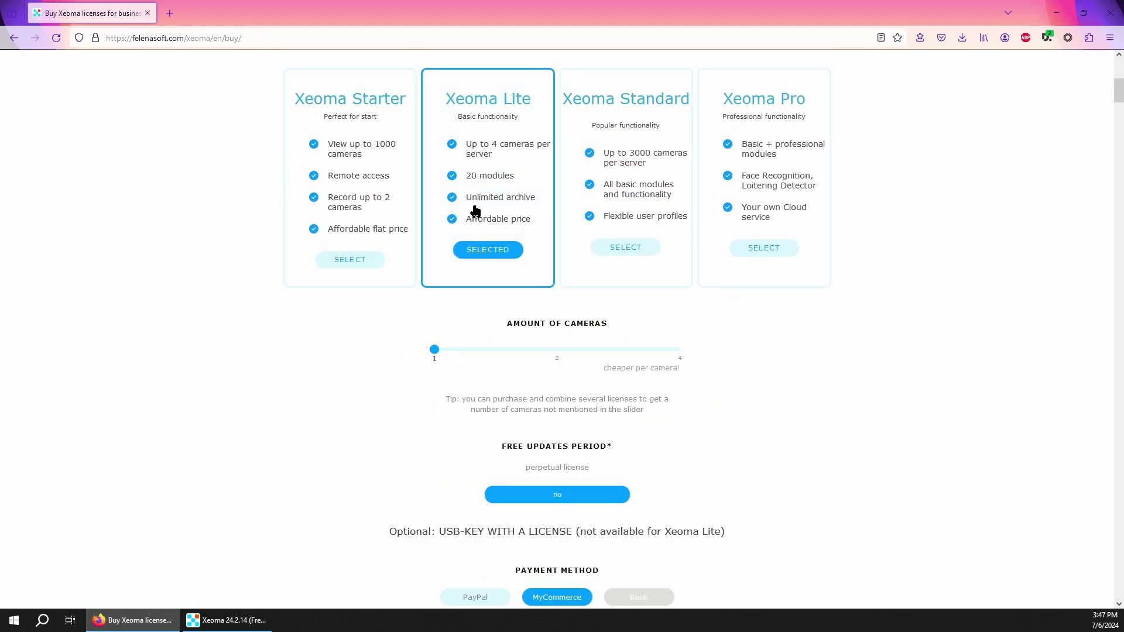
scroll(635, 392, down, 4)
scroll(774, 385, down, 1)
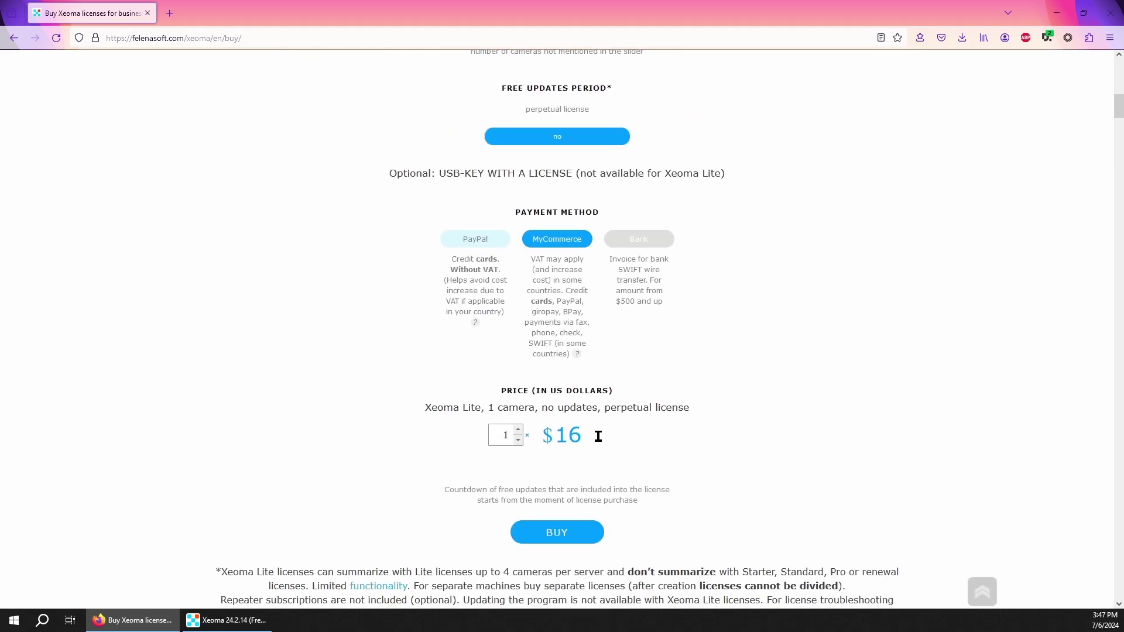
scroll(655, 440, up, 1)
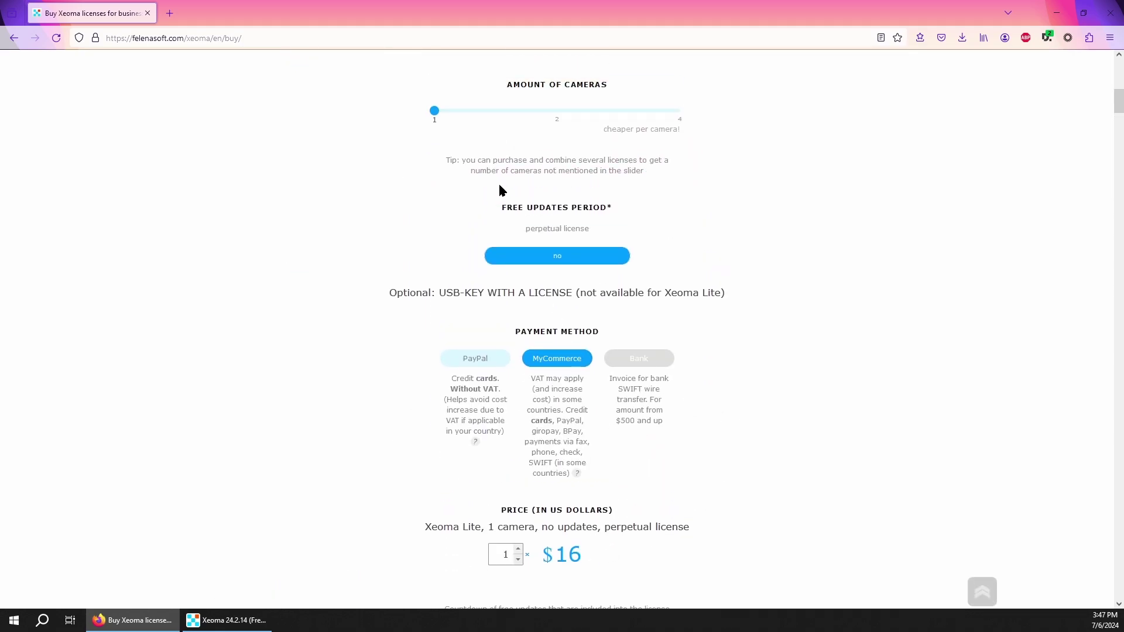
Set the Xeoma Lite license to 2 cameras and then to 4 cameras, checking the price for each amount.
drag(435, 111, 564, 114)
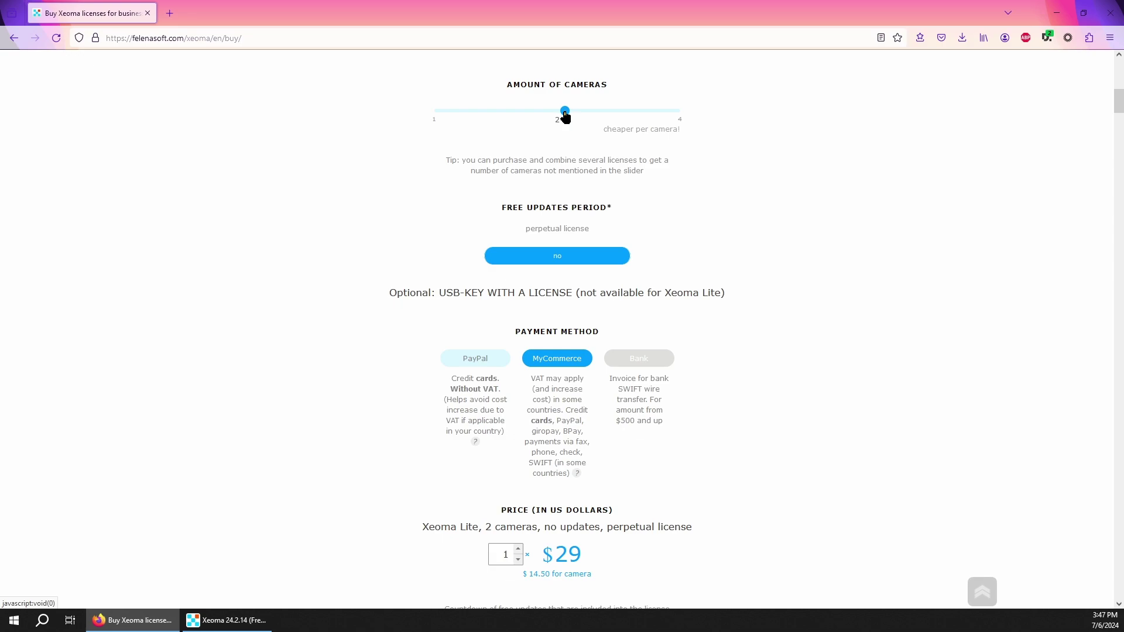
key(Right)
click(559, 114)
key(Right)
scroll(819, 229, up, 6)
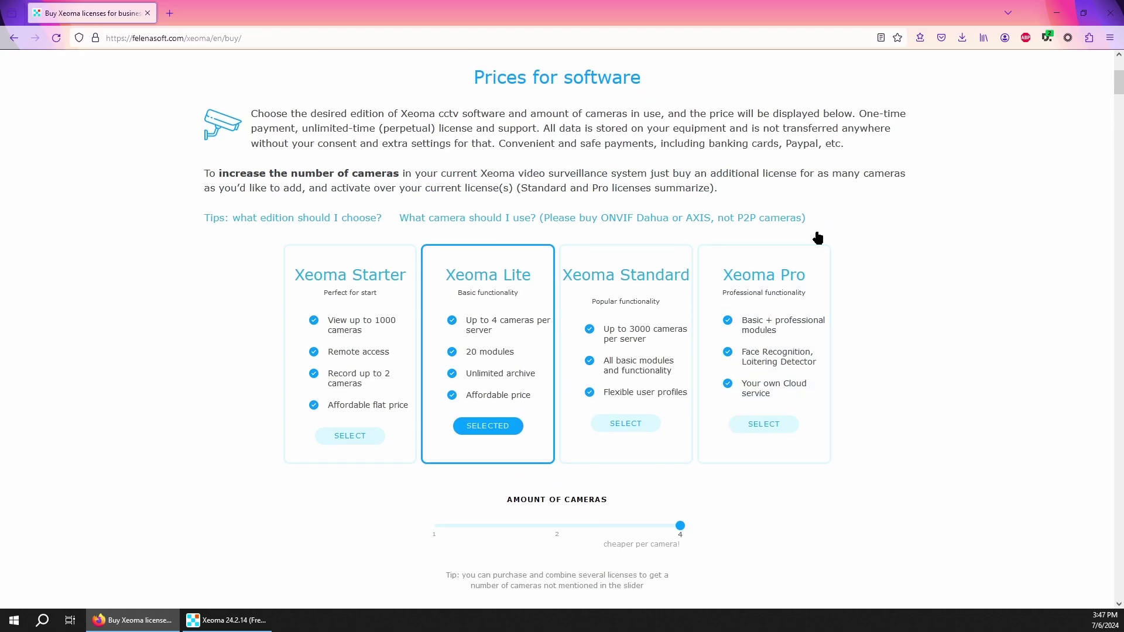
scroll(814, 234, down, 6)
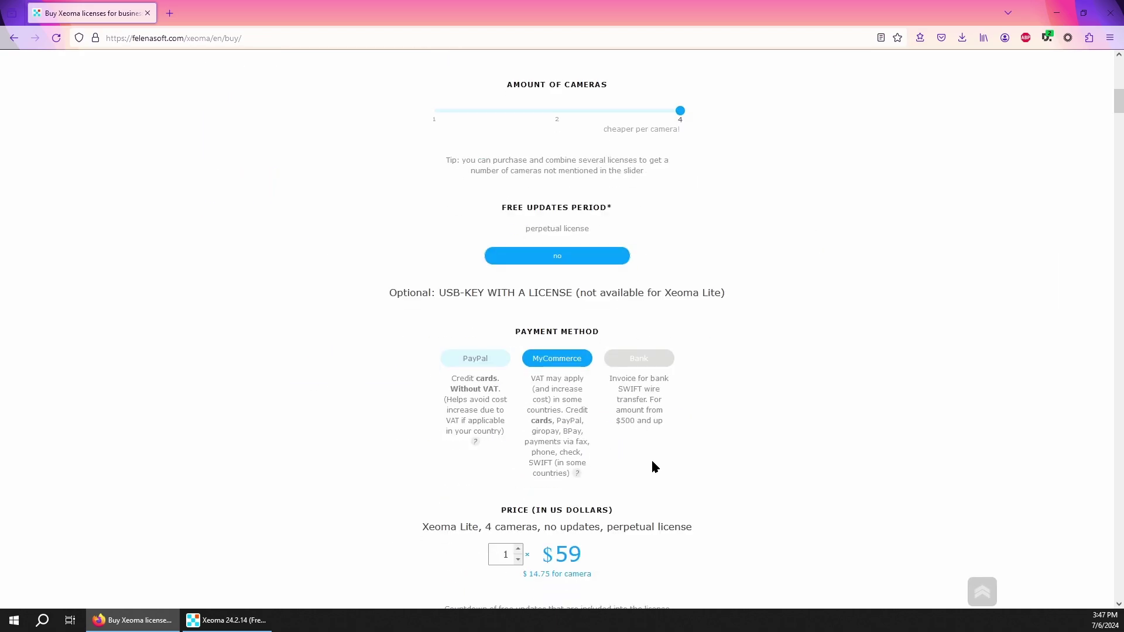
scroll(745, 356, up, 7)
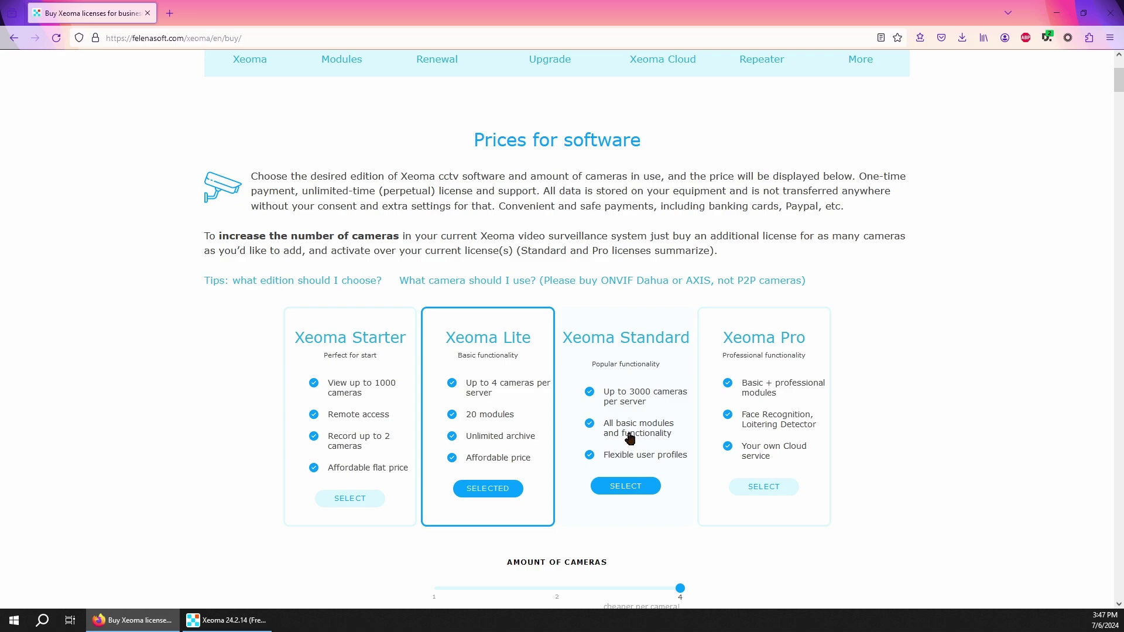
Compare the Xeoma Lite and Standard camera options, select Xeoma Standard and check its price for 4 cameras with 1 year of updates.
click(630, 438)
scroll(783, 527, down, 2)
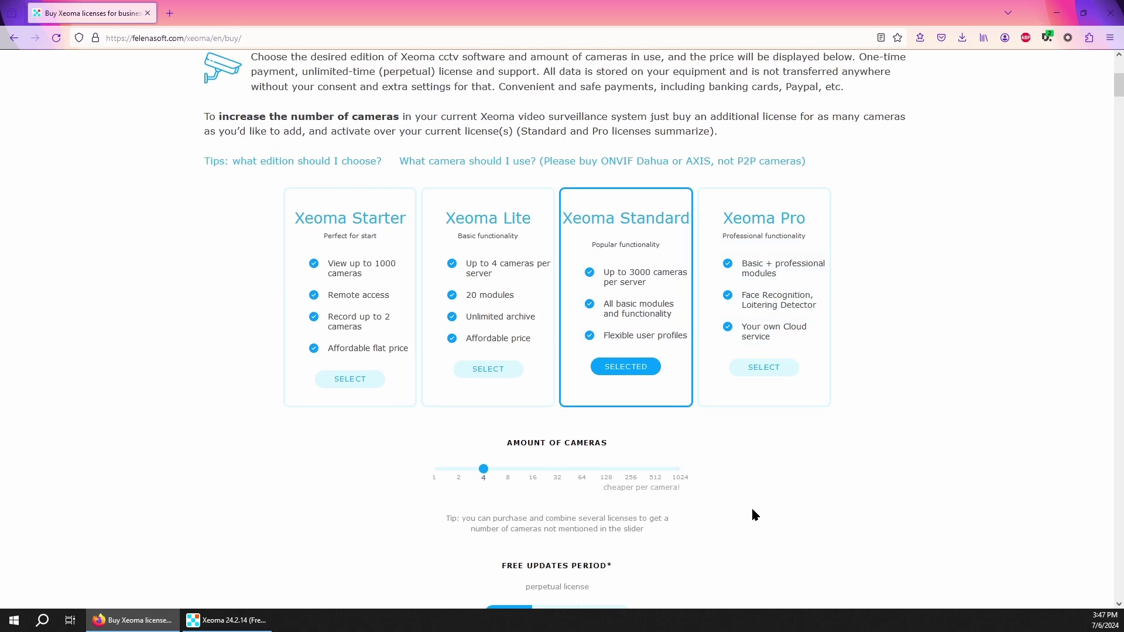
click(494, 313)
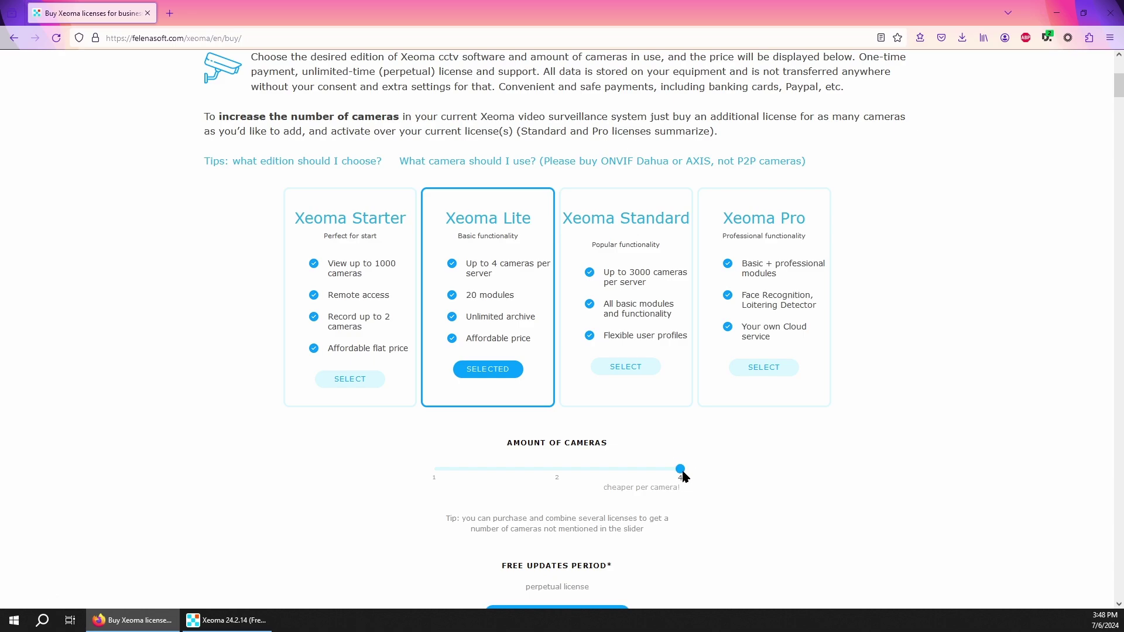
click(668, 402)
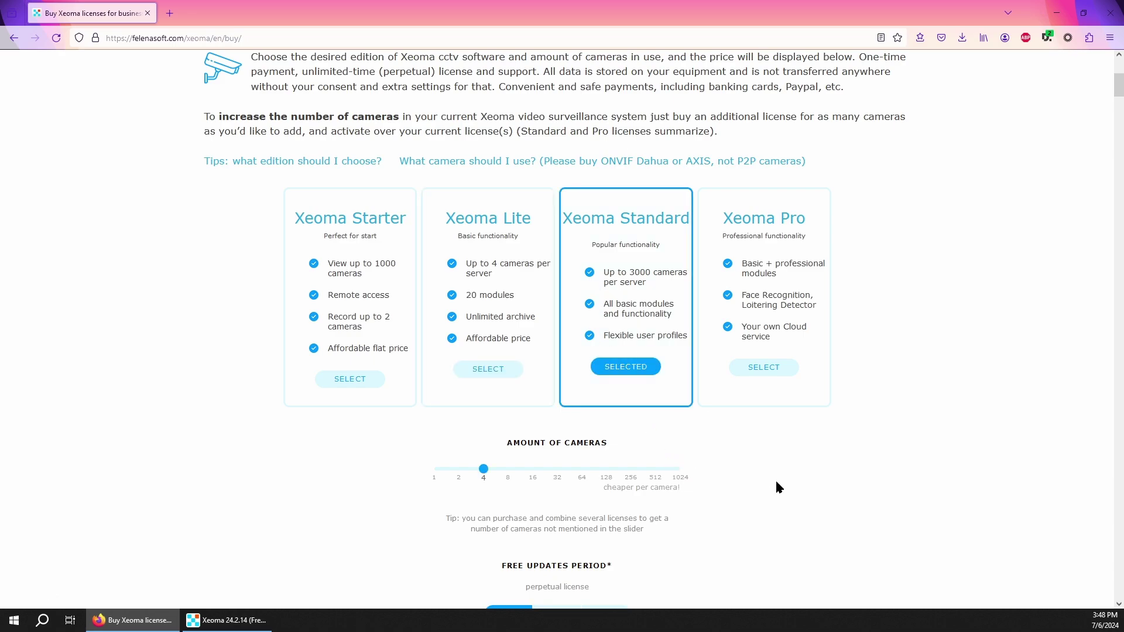
scroll(775, 479, down, 5)
scroll(754, 450, down, 2)
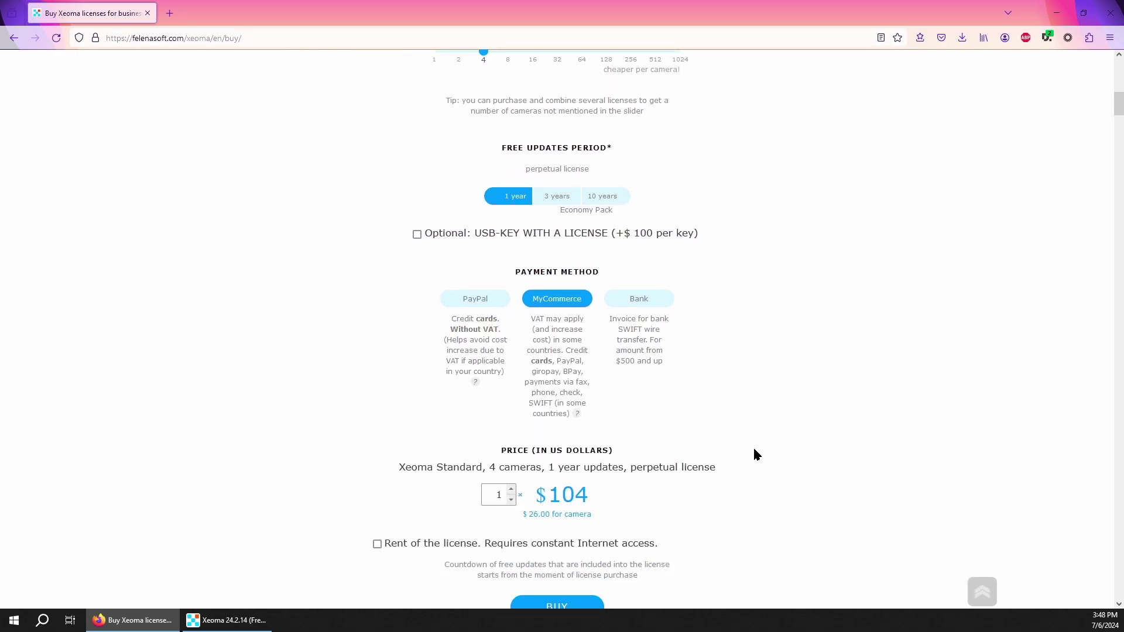
scroll(509, 222, up, 6)
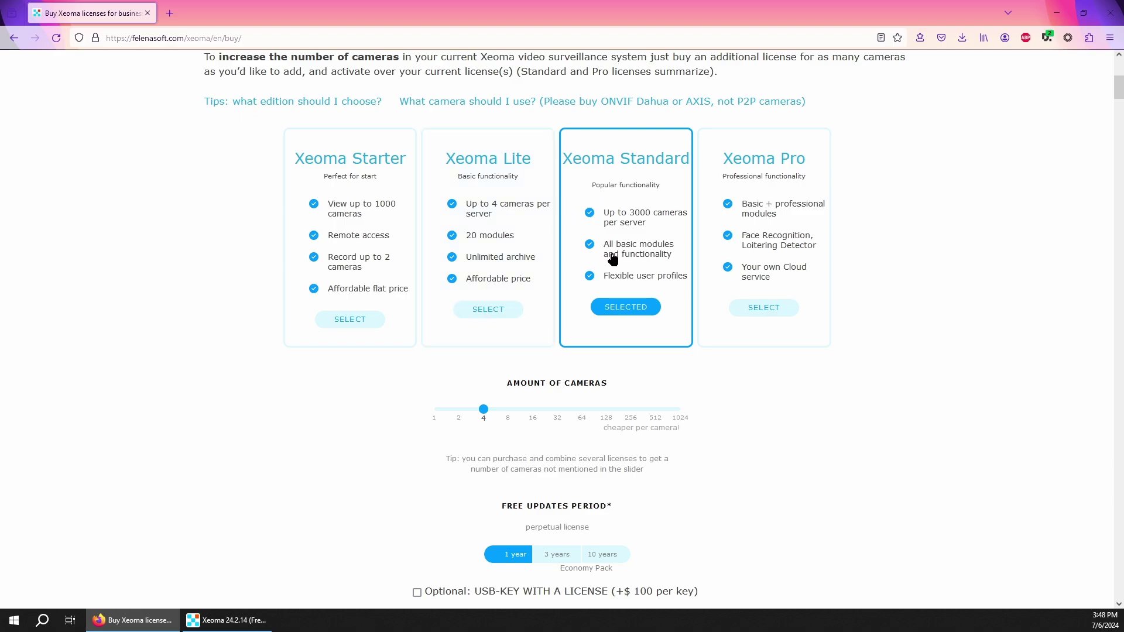
scroll(709, 447, down, 3)
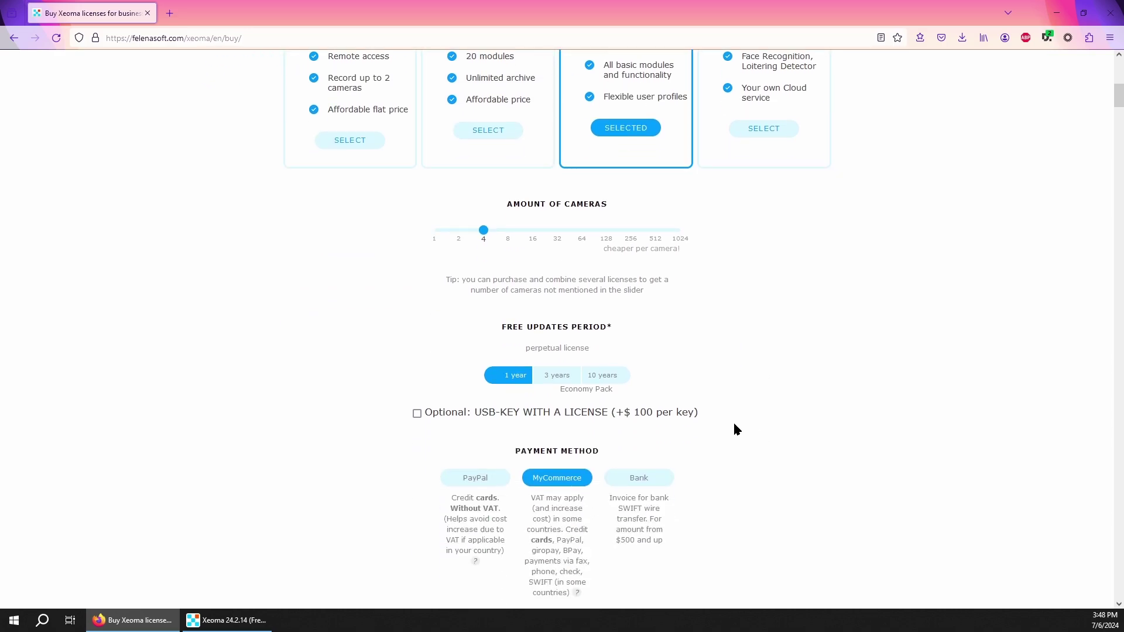
Choose the 10 years free updates period for Xeoma Standard and check the price and payment methods.
click(614, 381)
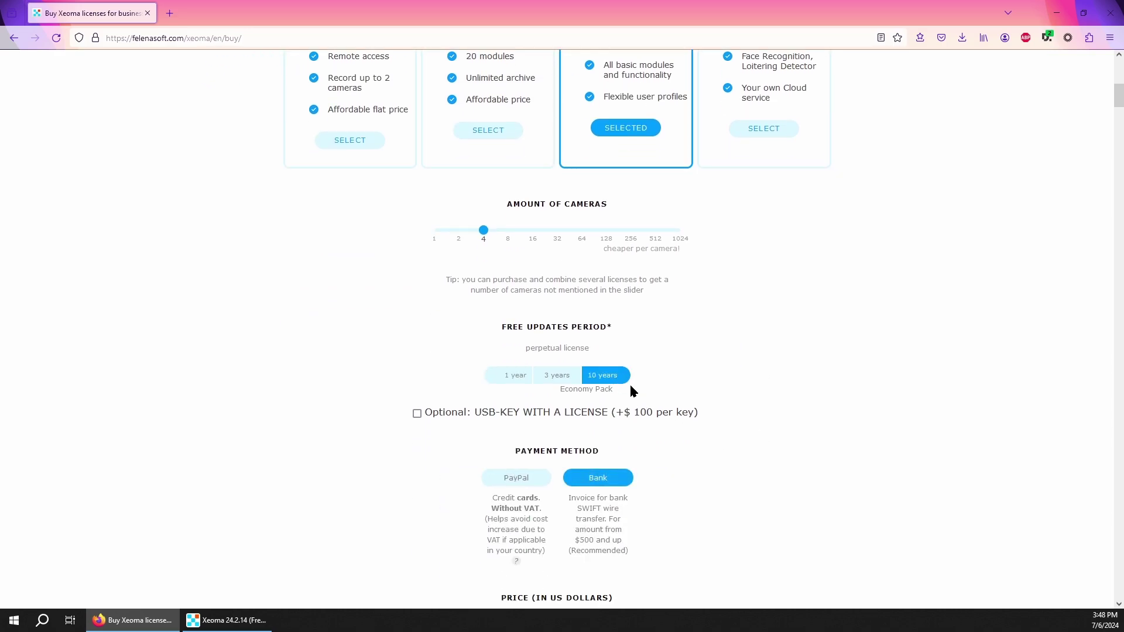
scroll(632, 391, down, 4)
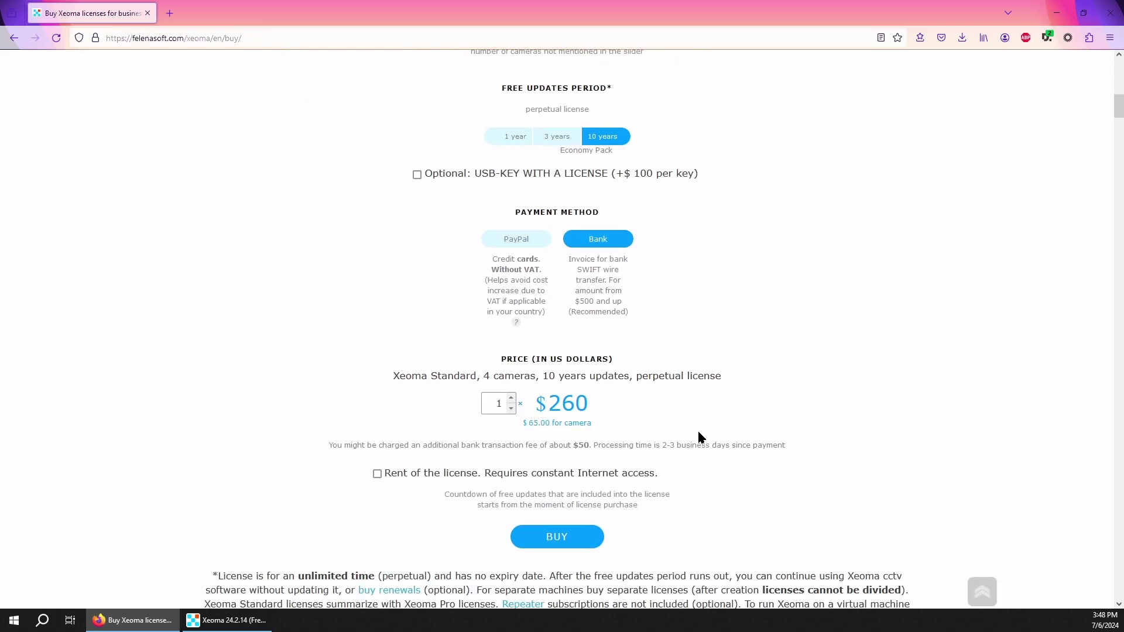
scroll(645, 367, up, 1)
scroll(647, 371, up, 3)
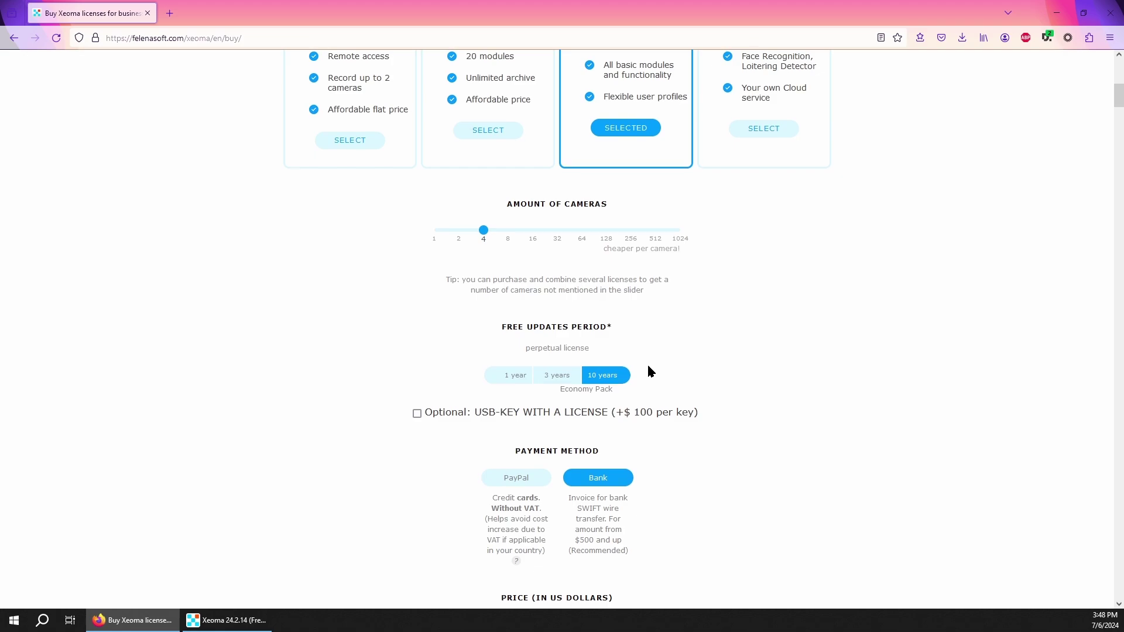
scroll(613, 357, down, 2)
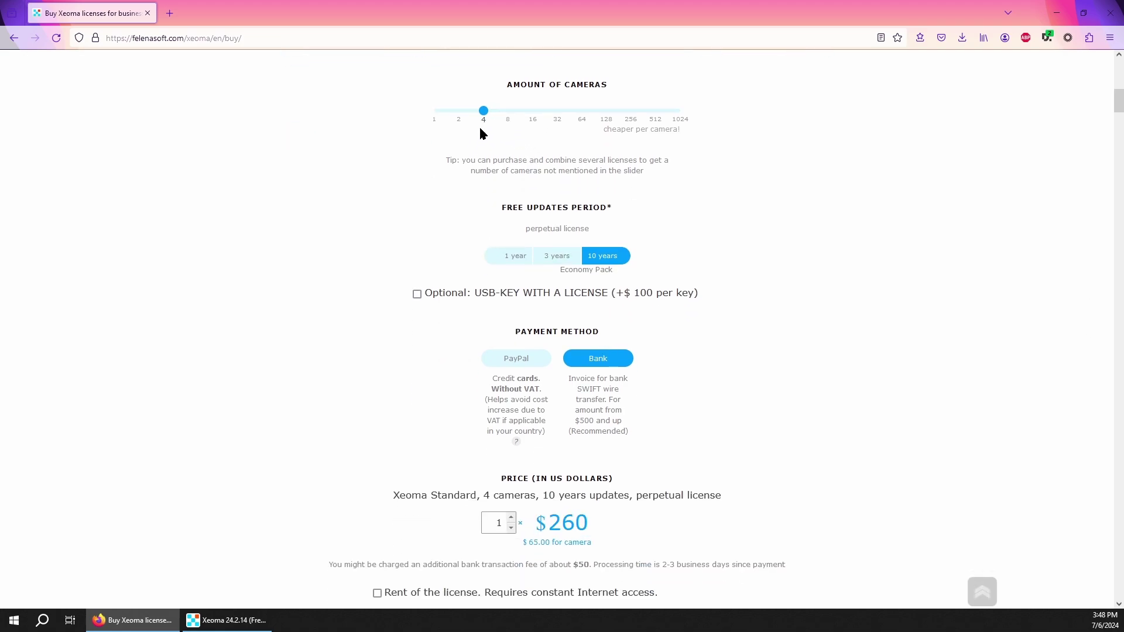
Set the Xeoma Standard free updates period back to 1 year and review the price for 4 cameras.
click(505, 253)
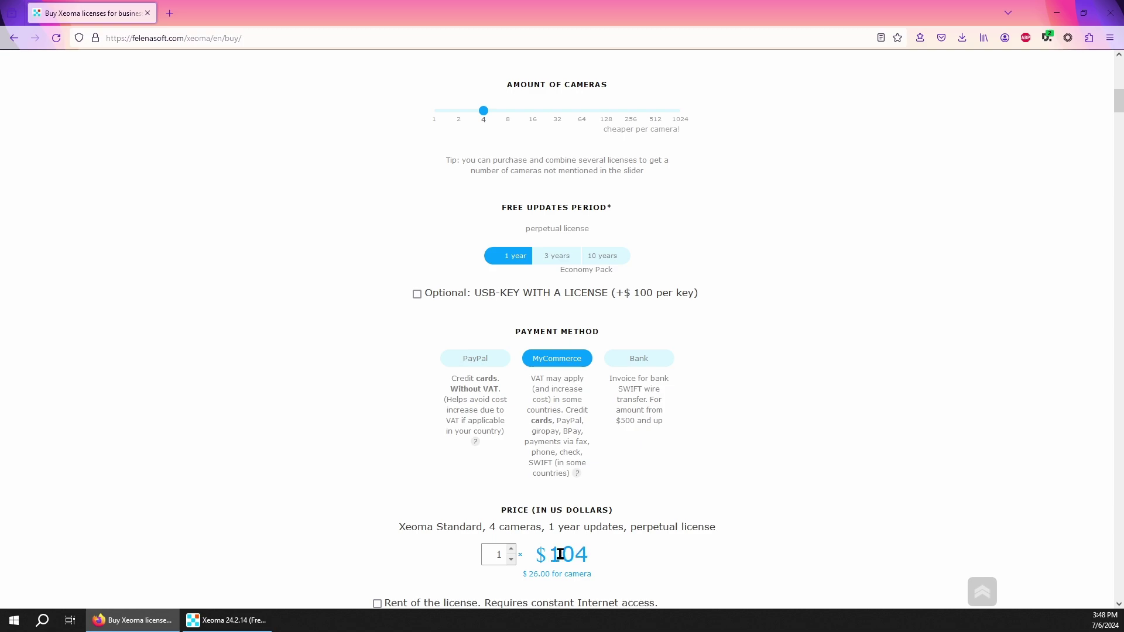
scroll(581, 538, up, 1)
scroll(580, 537, down, 3)
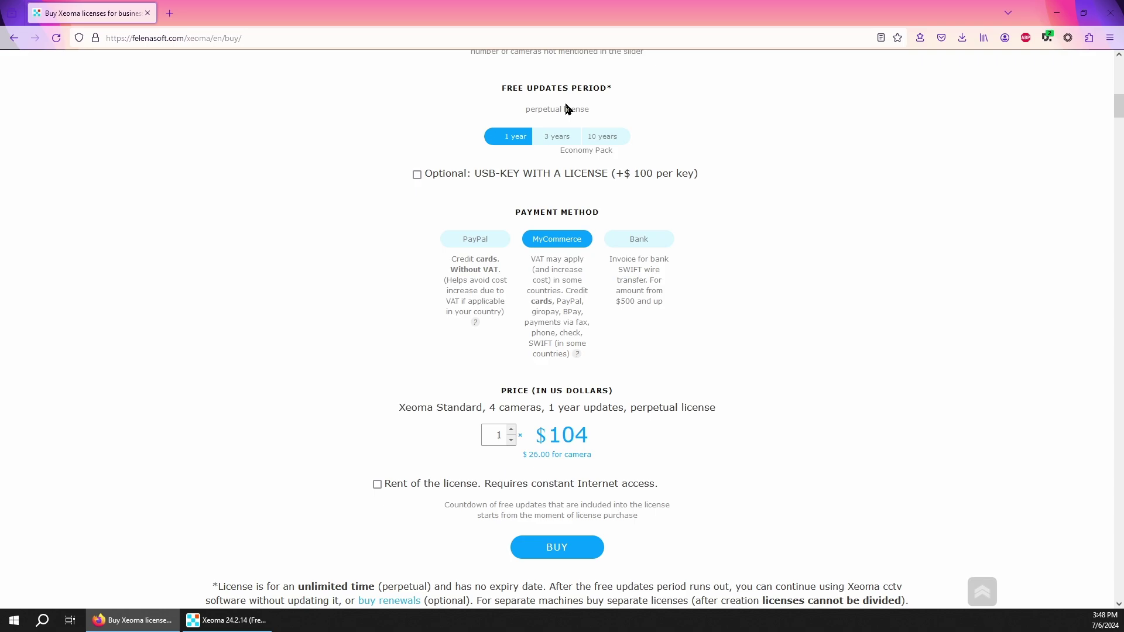
Open the Upgrade section of the Buy page and examine the Standard to Pro upgrade price, its conditions and the offers below it.
scroll(657, 251, up, 10)
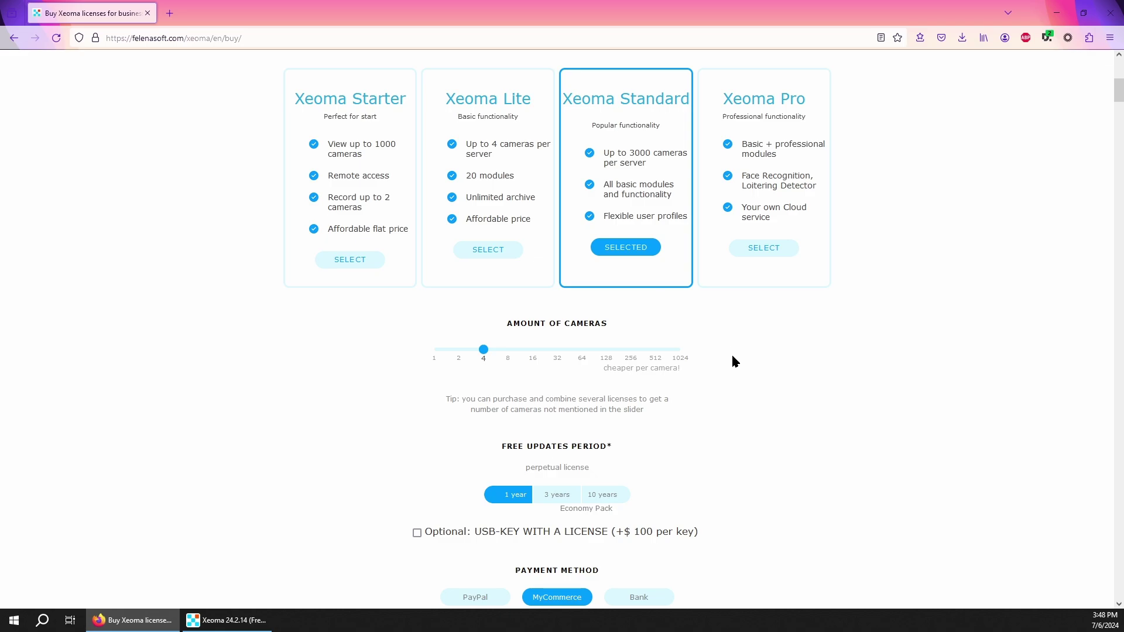
scroll(585, 334, up, 3)
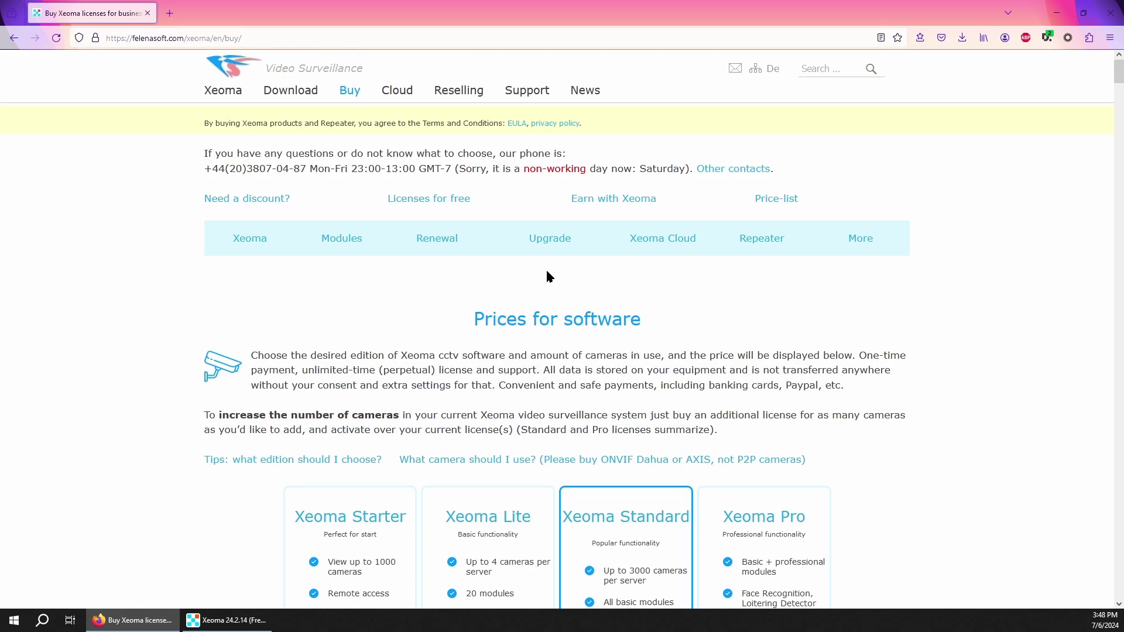
click(544, 238)
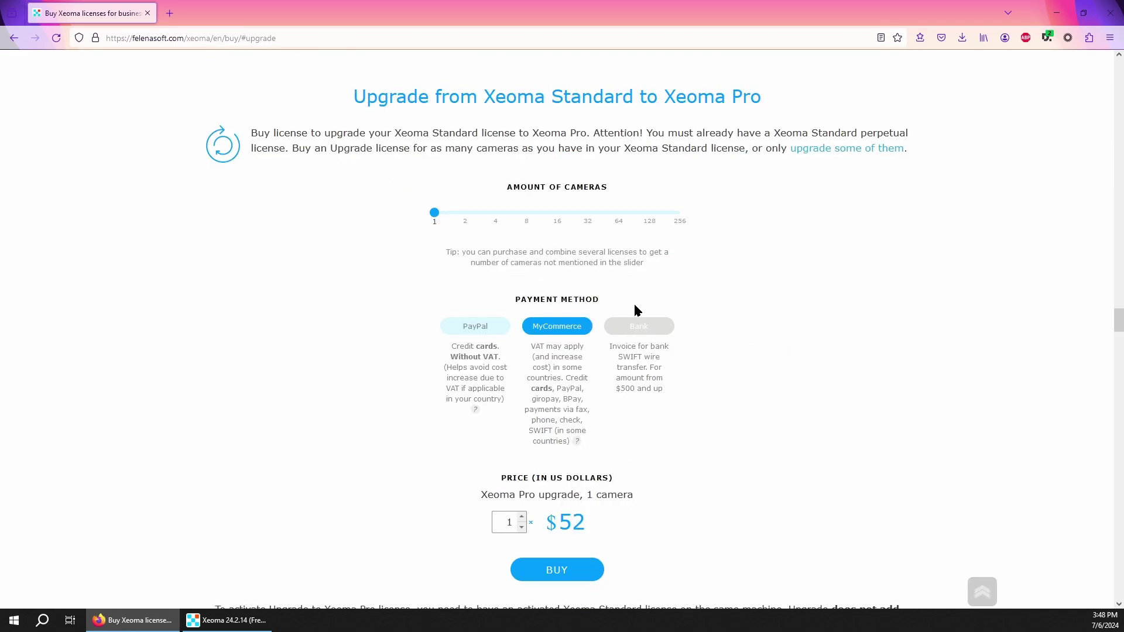
scroll(549, 251, down, 7)
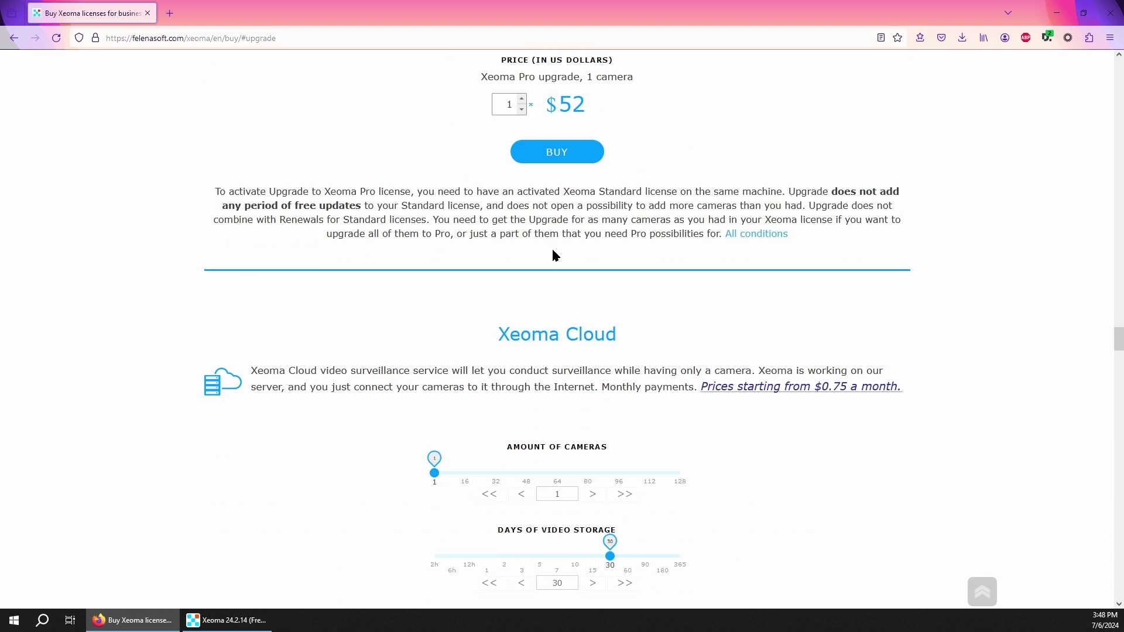
scroll(550, 247, up, 6)
scroll(535, 214, down, 6)
scroll(527, 217, down, 20)
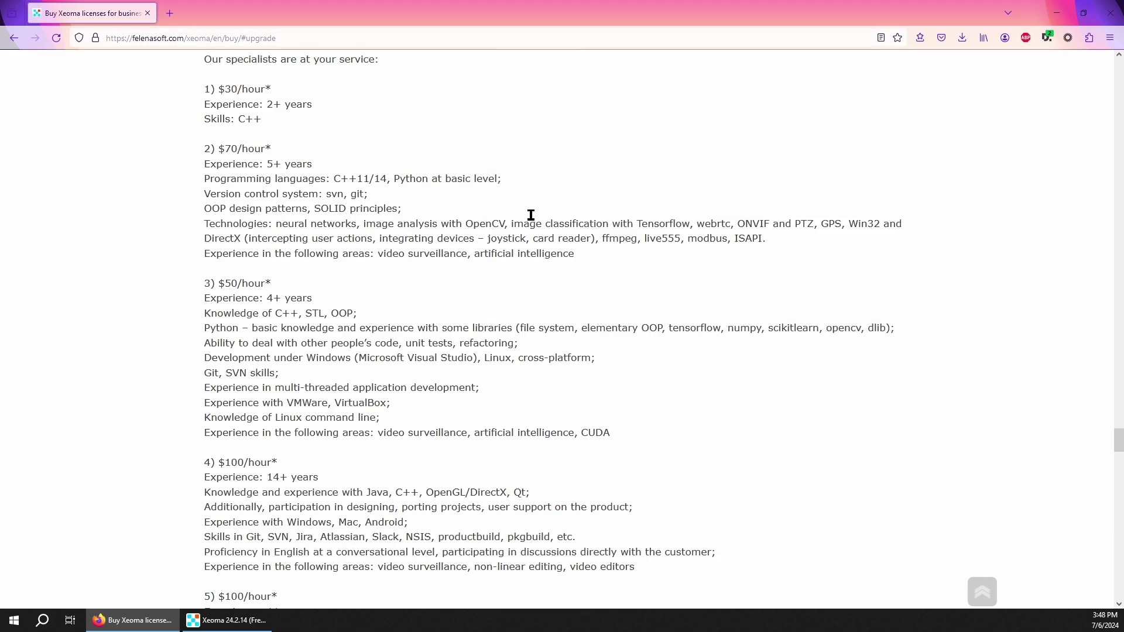
scroll(530, 214, down, 10)
Find the Renewal section, set the Xeoma Standard renewal to 4 cameras and check the 1 year price.
scroll(550, 214, up, 20)
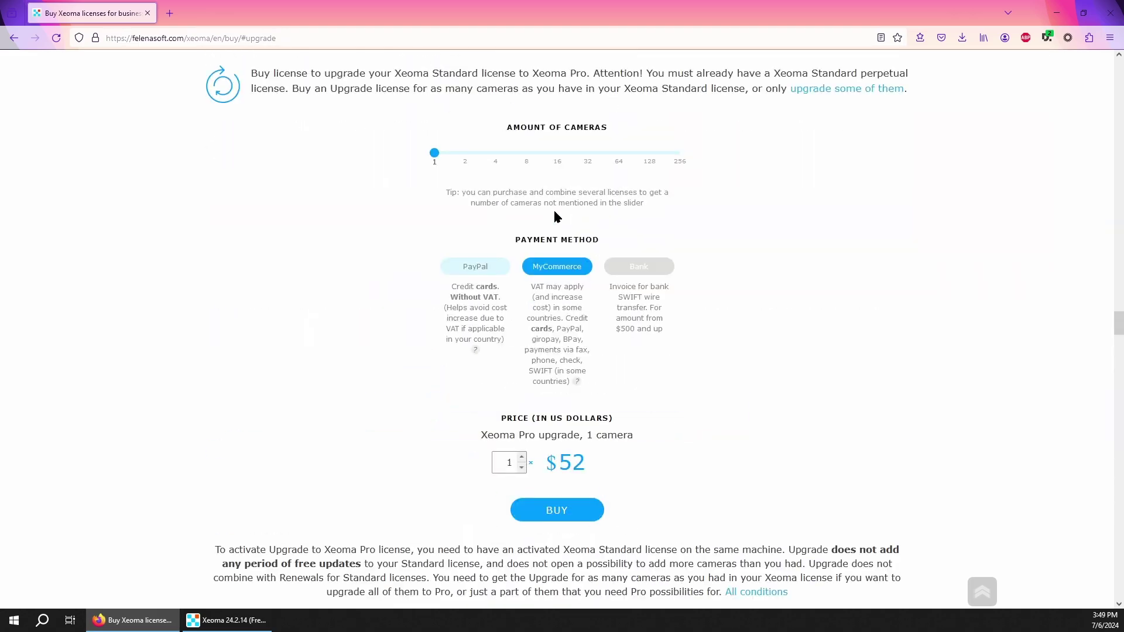
scroll(555, 216, up, 12)
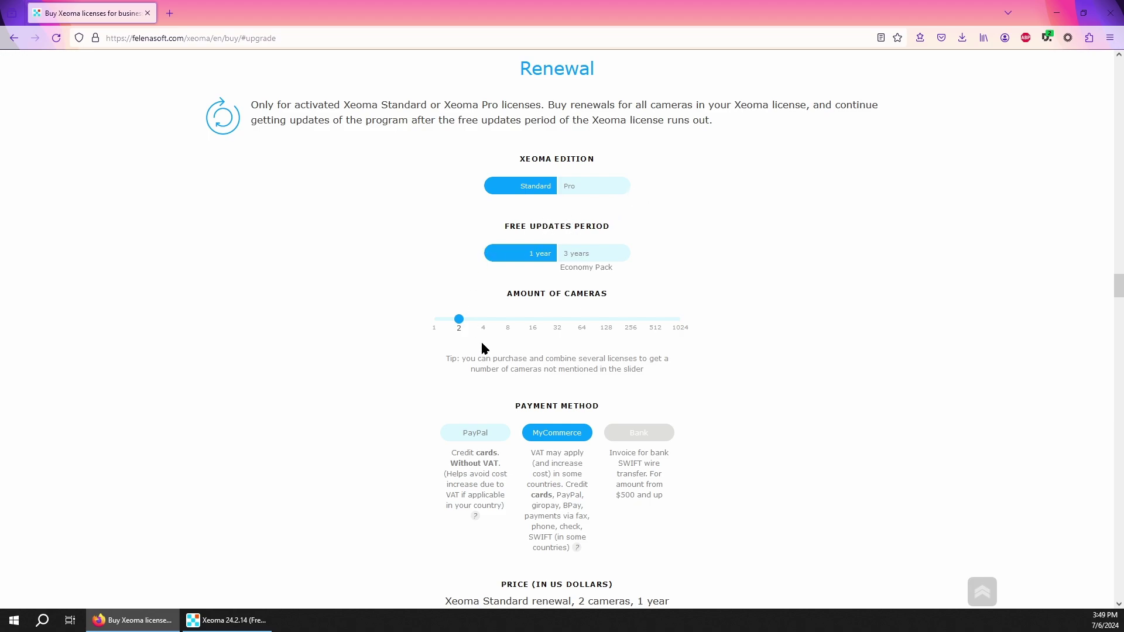
drag(459, 319, 486, 322)
scroll(755, 320, down, 3)
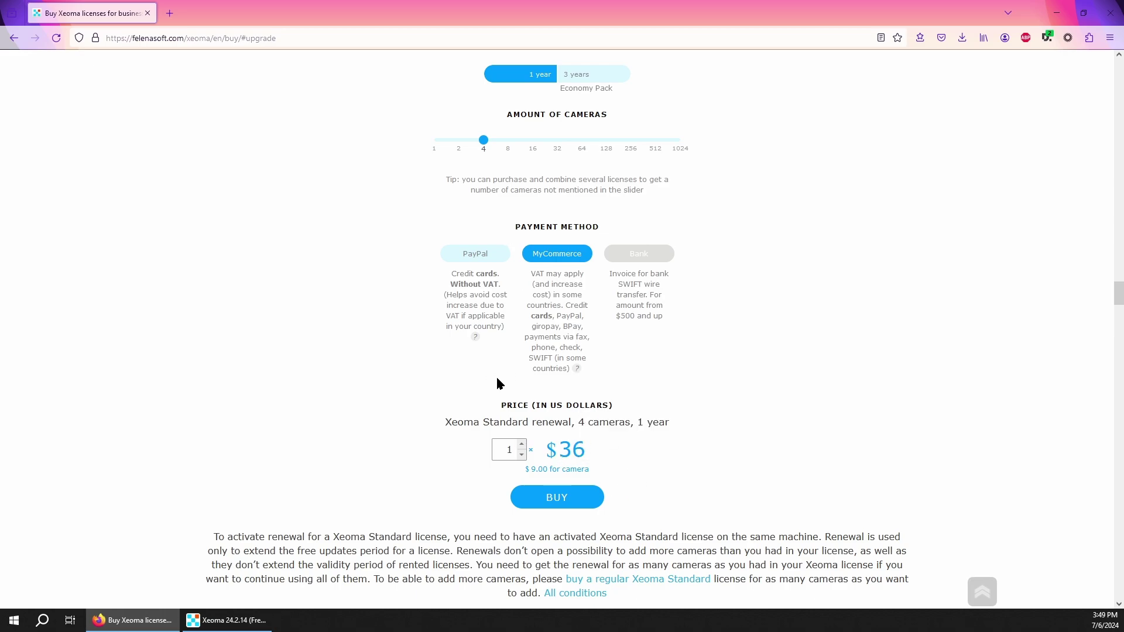
scroll(556, 322, up, 1)
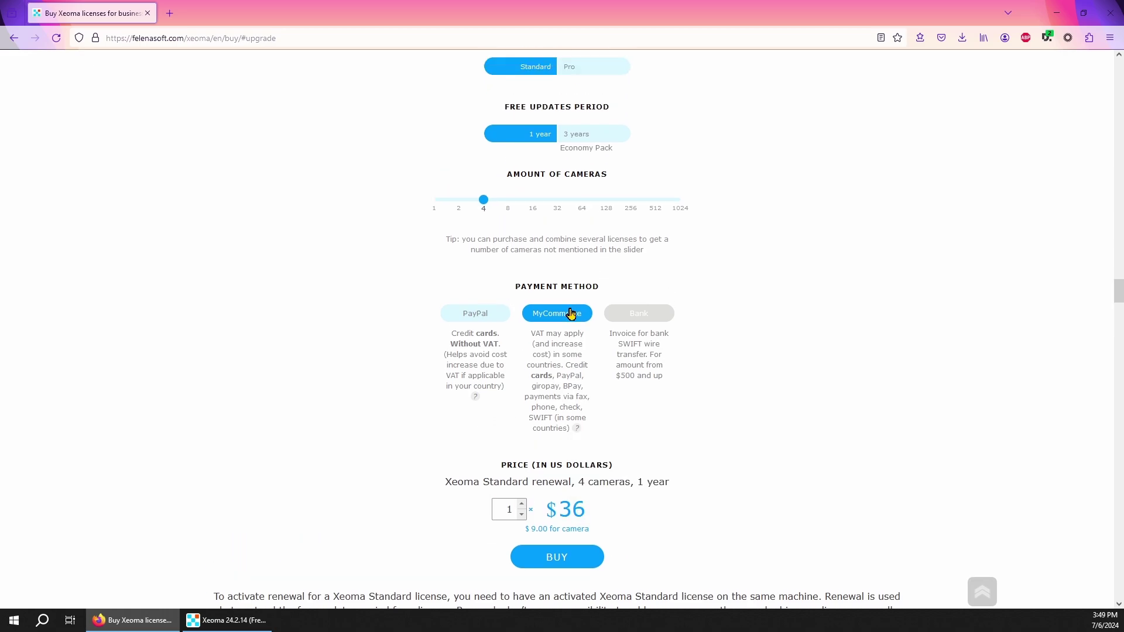
scroll(562, 237, up, 1)
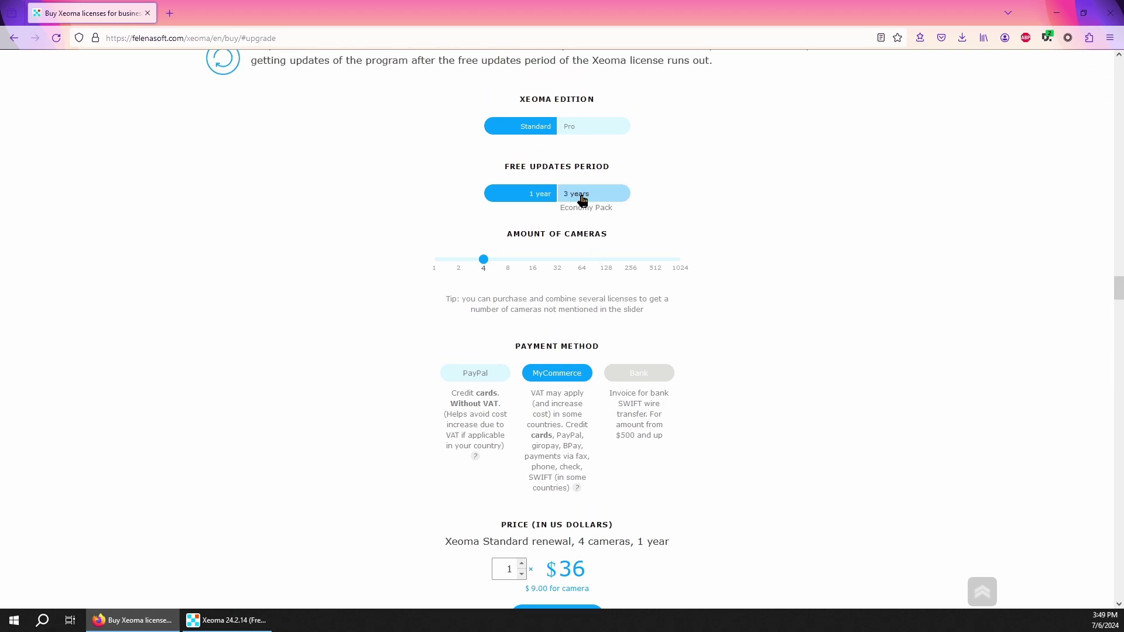
Set the Xeoma Standard renewal's free updates period to 3 years and check the price for 4 cameras.
click(581, 196)
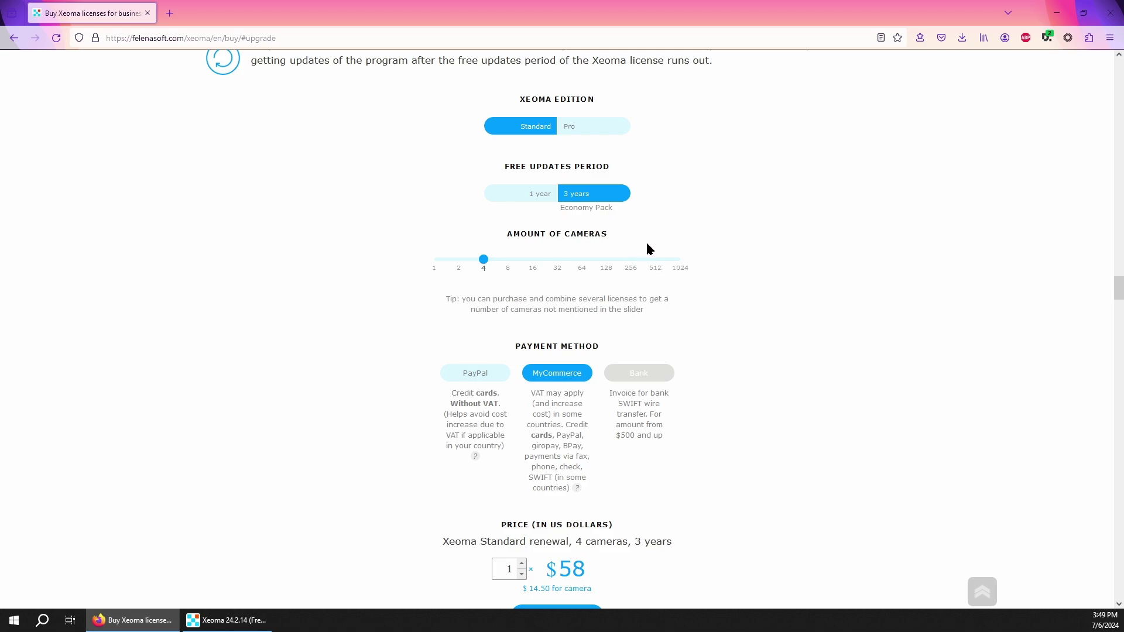
scroll(629, 386, down, 2)
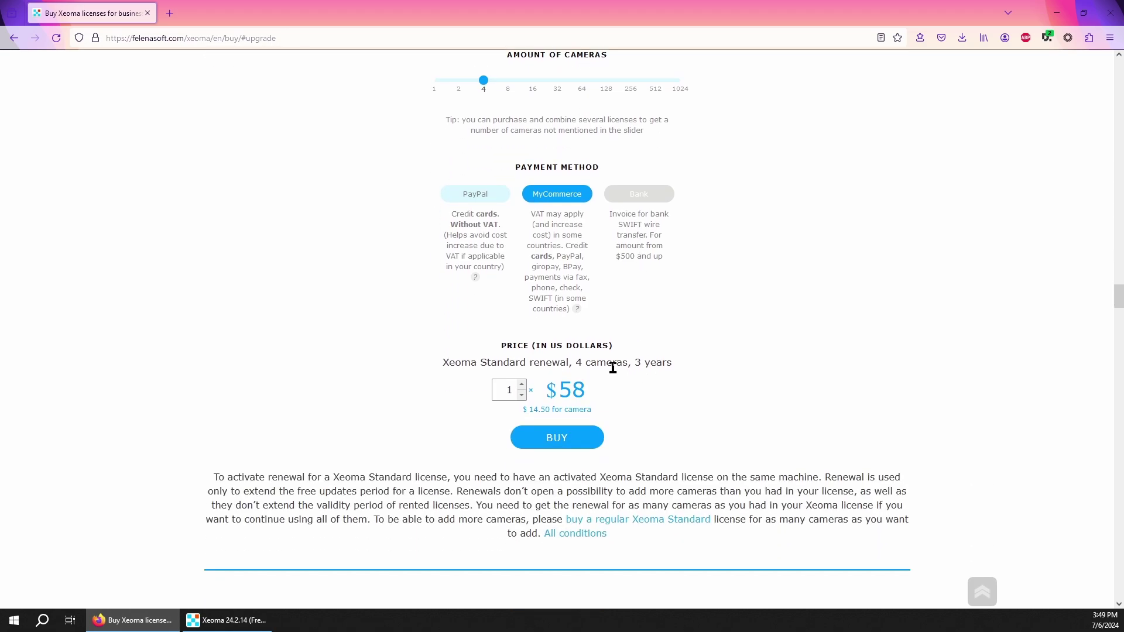
scroll(561, 345, up, 2)
scroll(562, 345, up, 3)
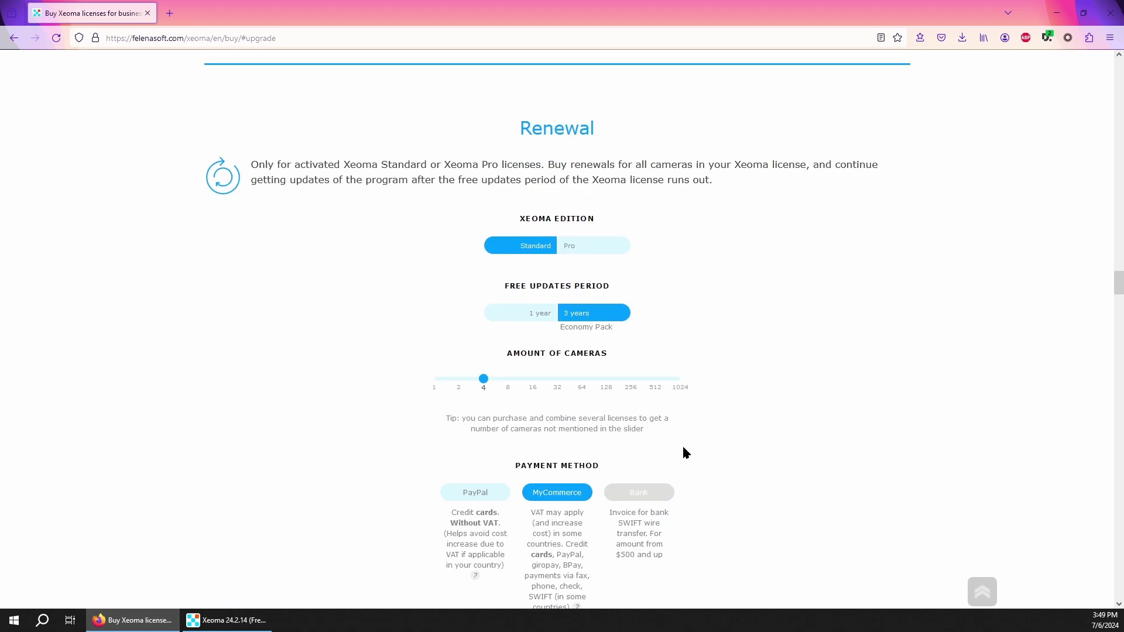
scroll(677, 437, up, 15)
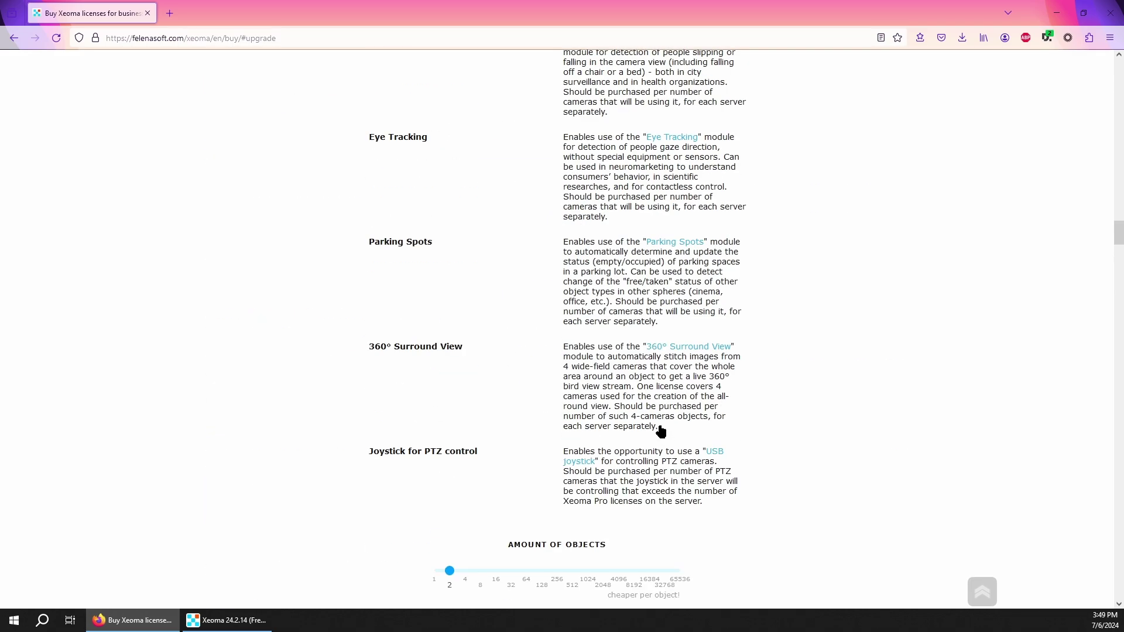
Return to the edition prices and review the Xeoma Standard license price for 4 cameras with 1 year of updates.
key(alt+Left)
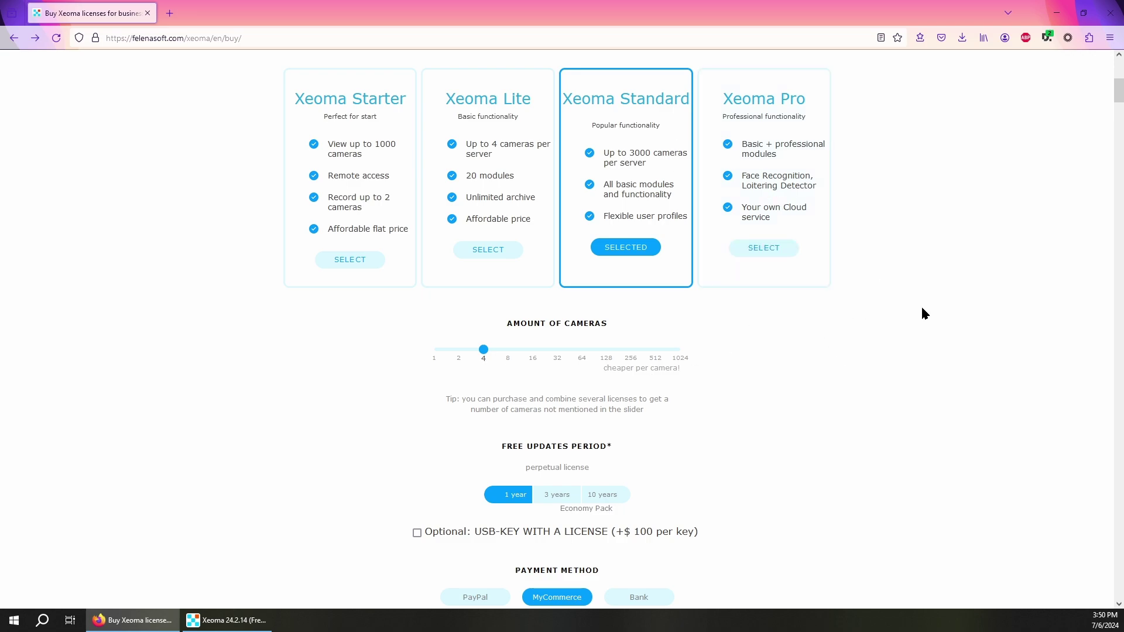
scroll(921, 316, down, 4)
scroll(960, 376, down, 1)
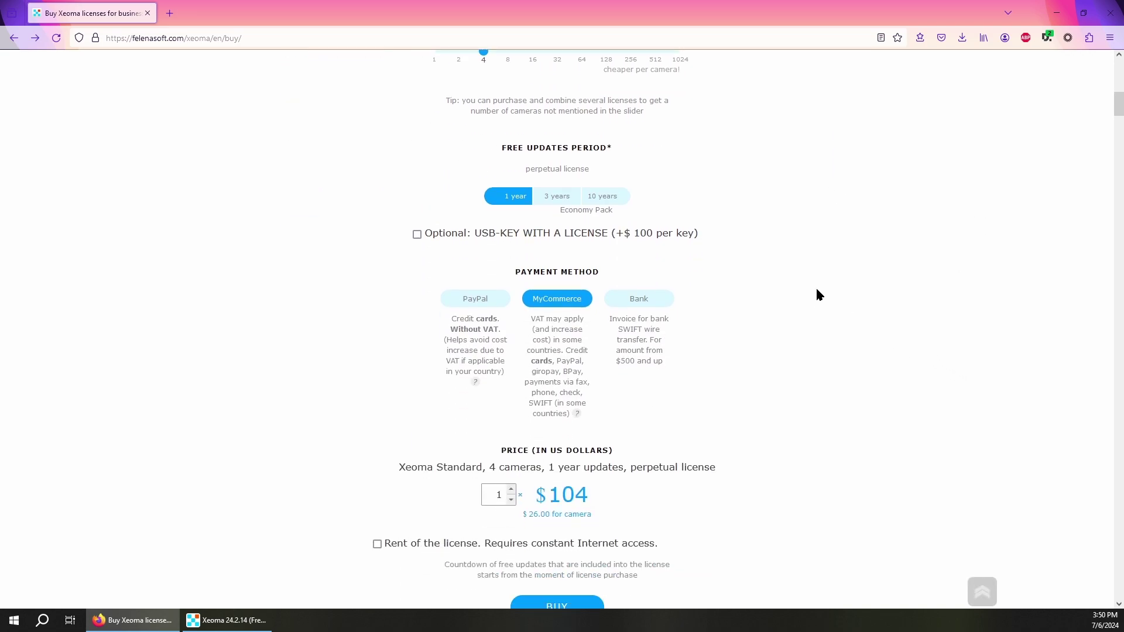
Select the Xeoma Pro edition, set it to 4 cameras and check the perpetual license price with 1 year of updates.
scroll(803, 273, up, 10)
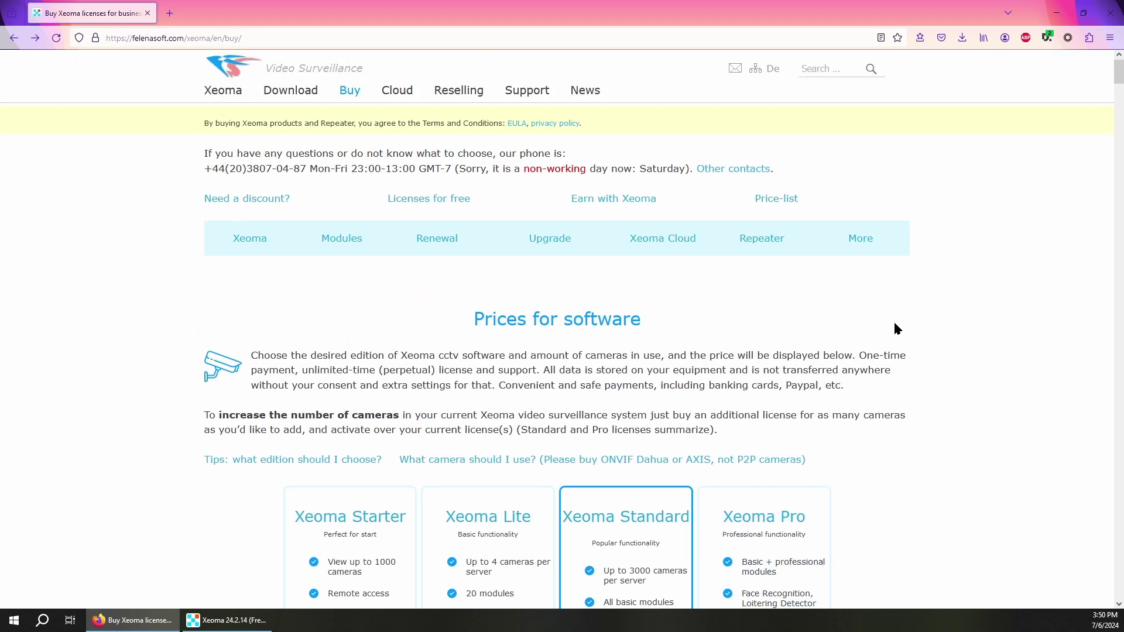
scroll(864, 398, down, 3)
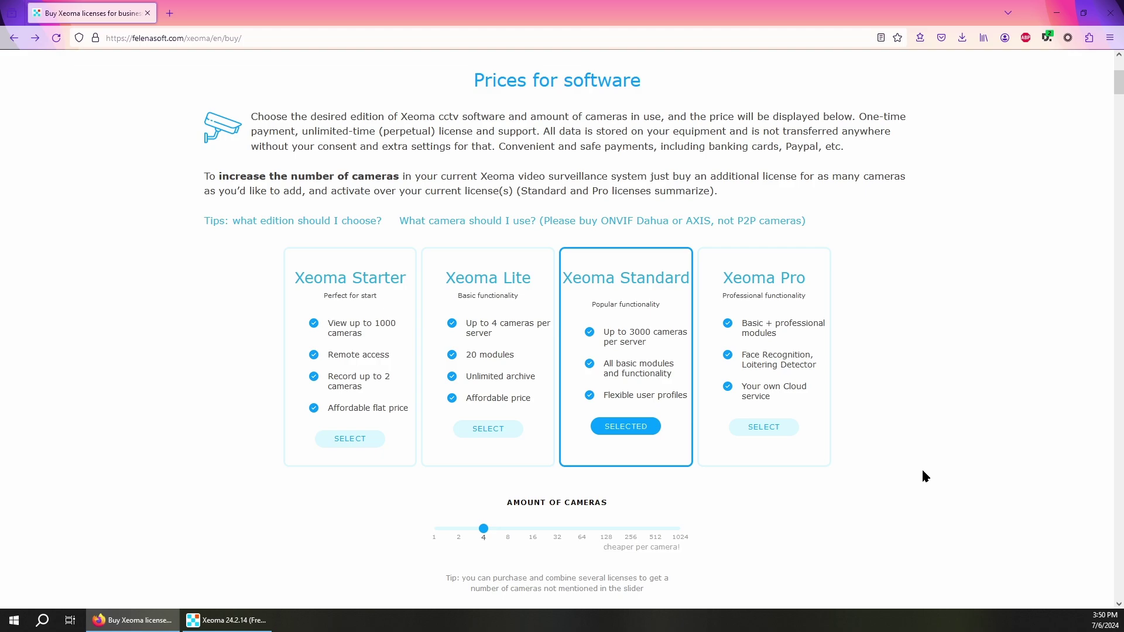
click(763, 426)
scroll(686, 490, down, 5)
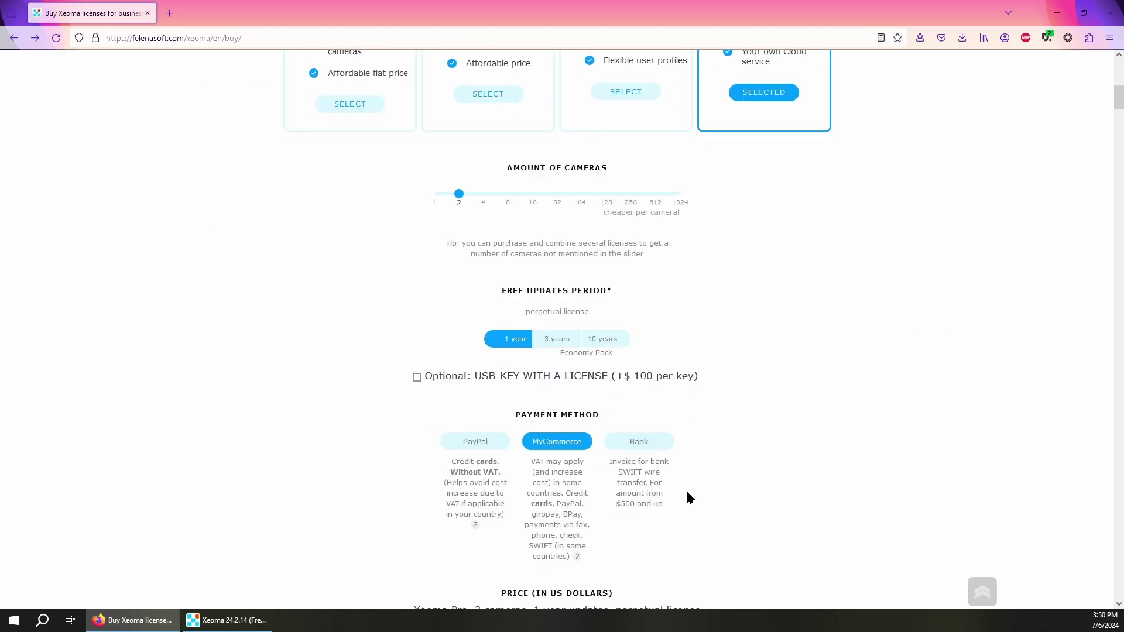
scroll(714, 437, down, 4)
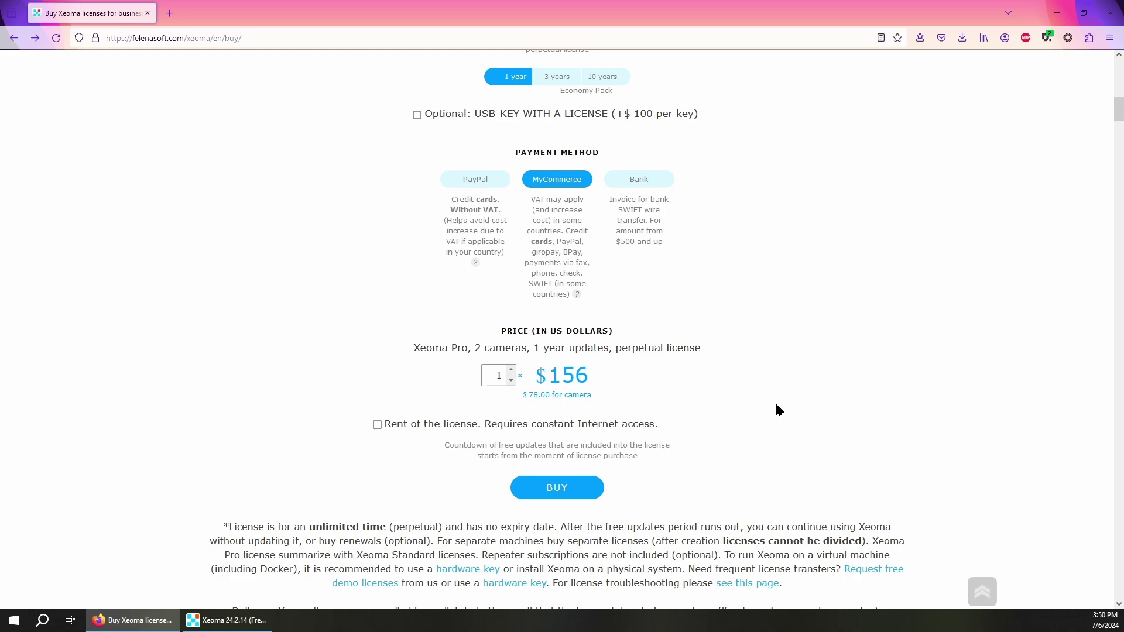
scroll(770, 399, up, 4)
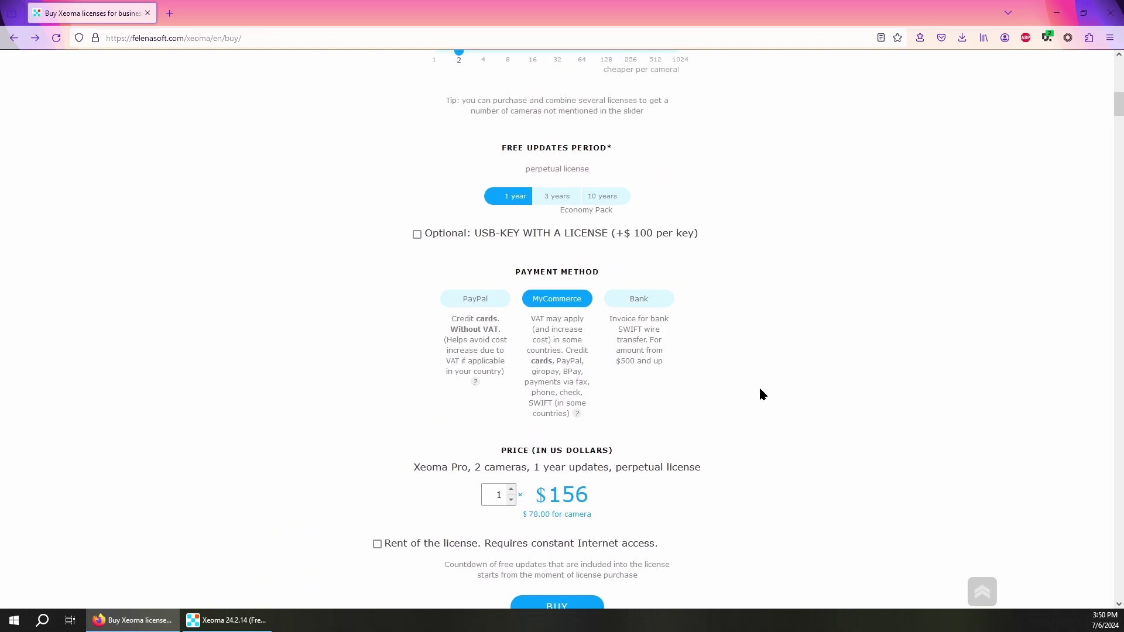
click(482, 171)
scroll(644, 304, down, 5)
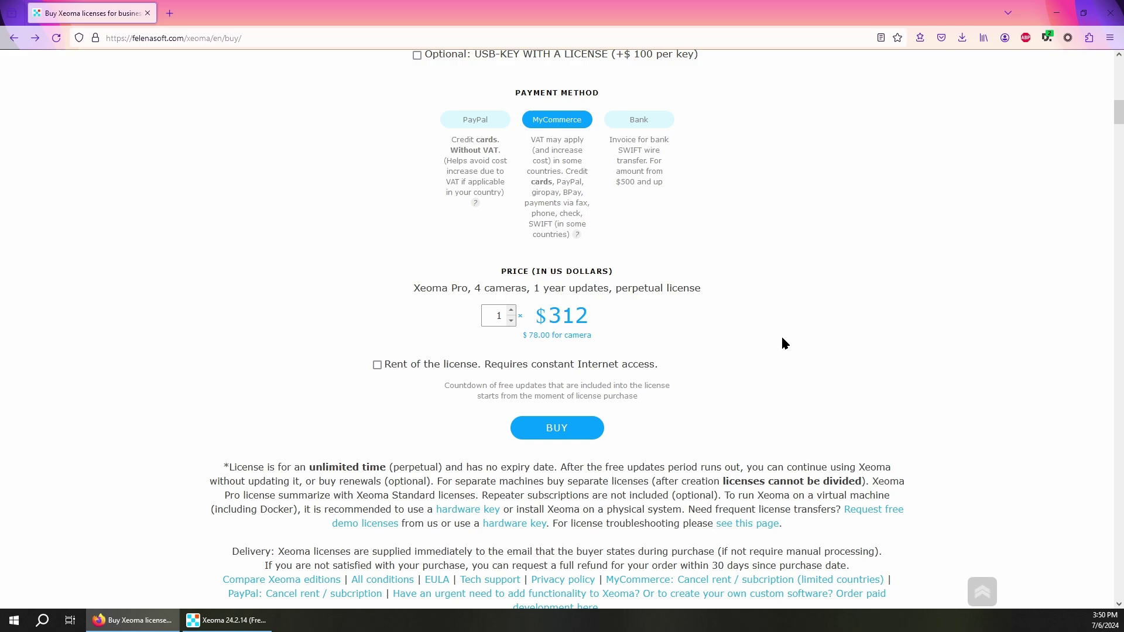
Change the 4-camera Xeoma Pro license to rent and compare the recurring monthly, one day and one month subscription prices.
click(377, 364)
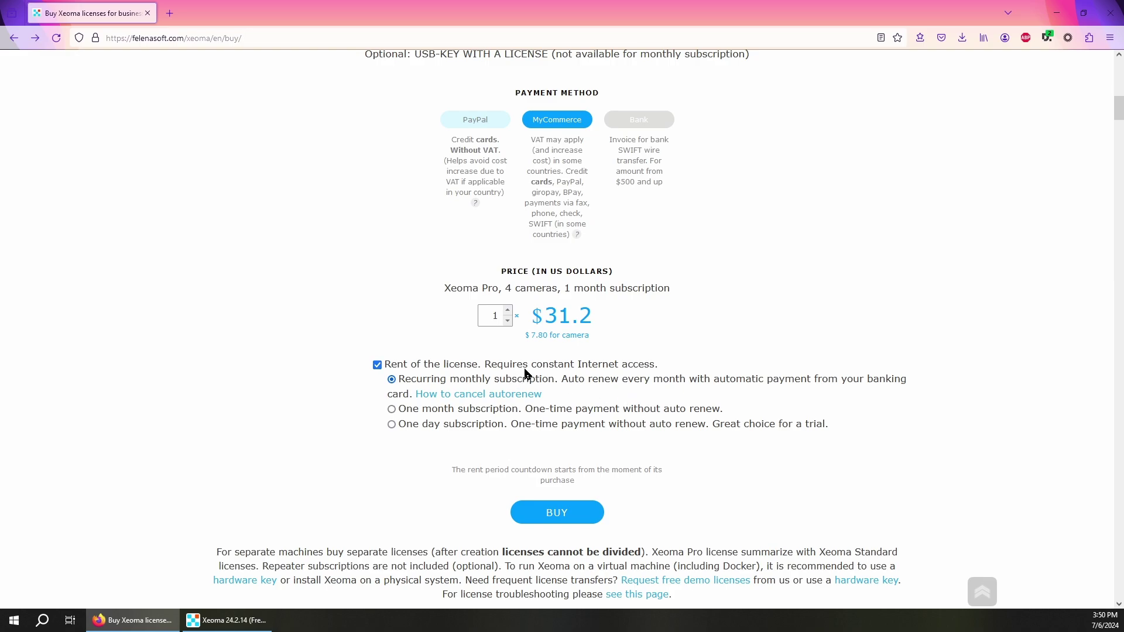
scroll(688, 402, down, 1)
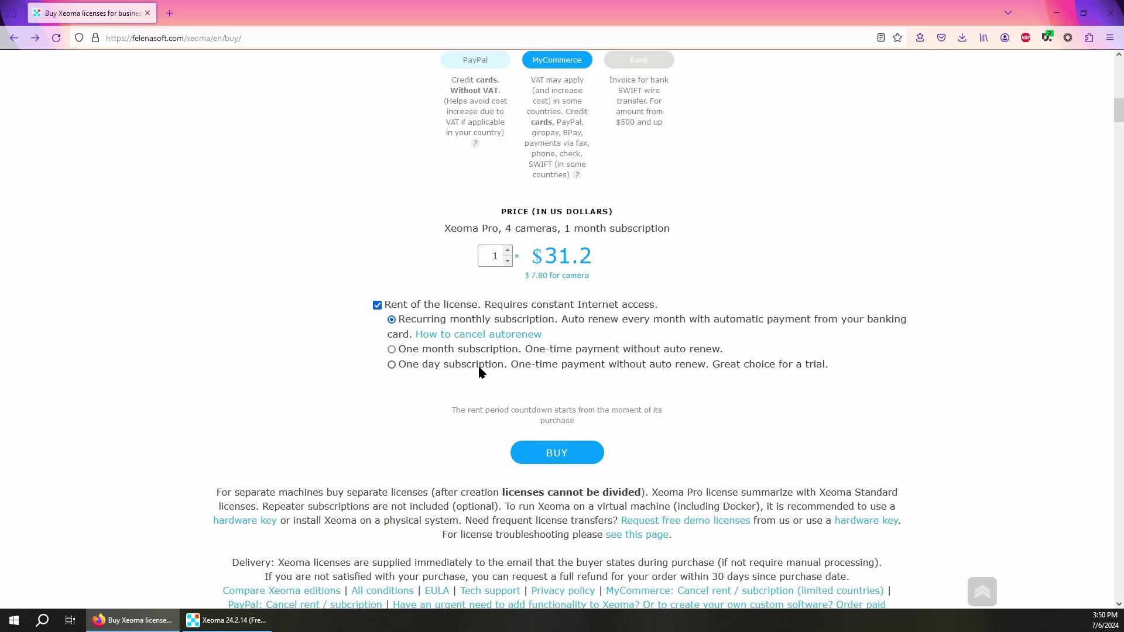
click(393, 365)
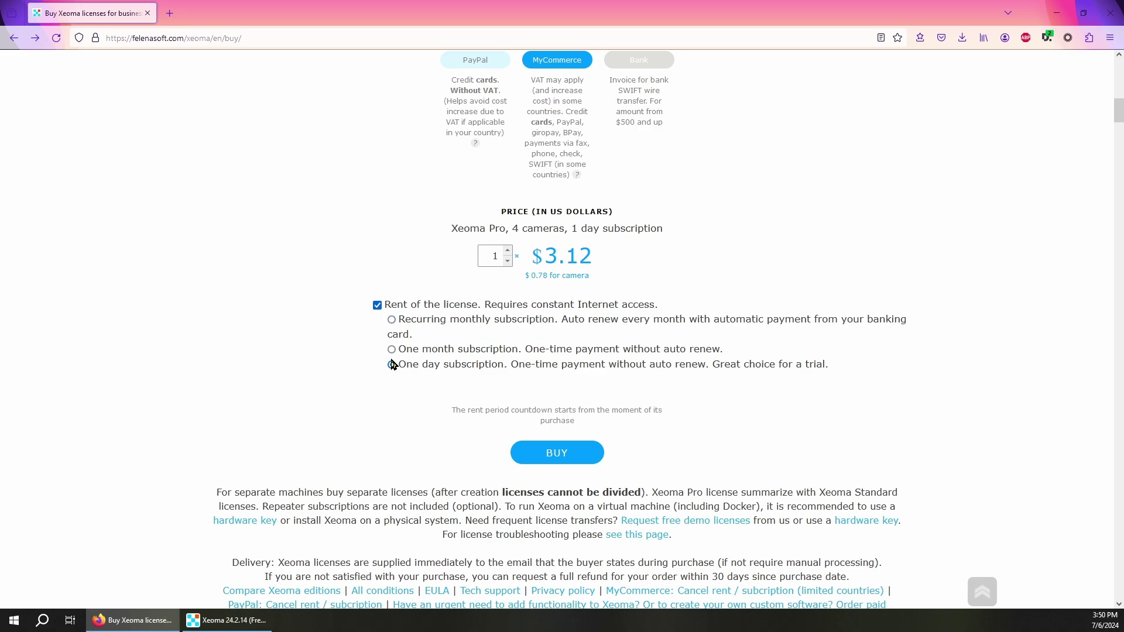
click(391, 350)
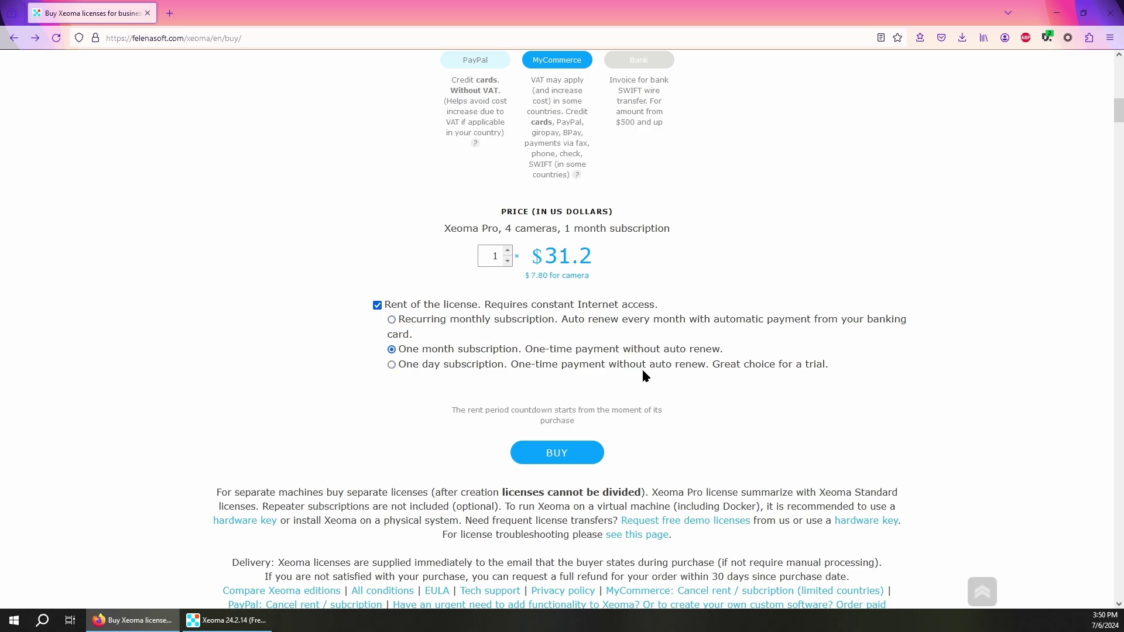
Review the software prices section and the Xeoma Pro rental options again, and switch back to the Xeoma application.
scroll(642, 369, up, 3)
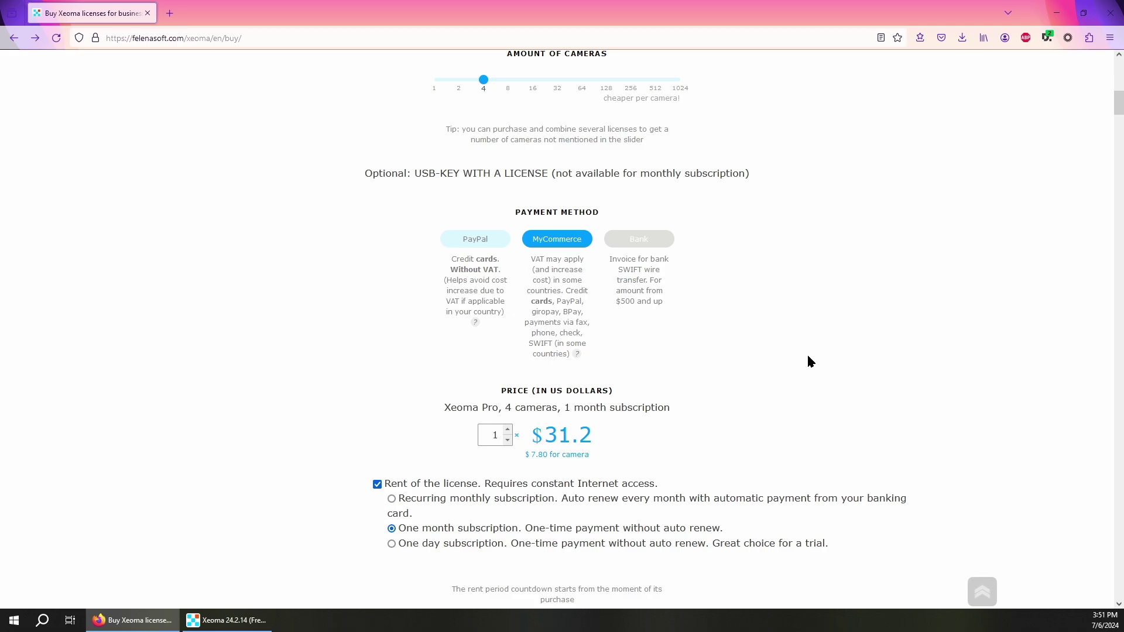
scroll(773, 376, up, 12)
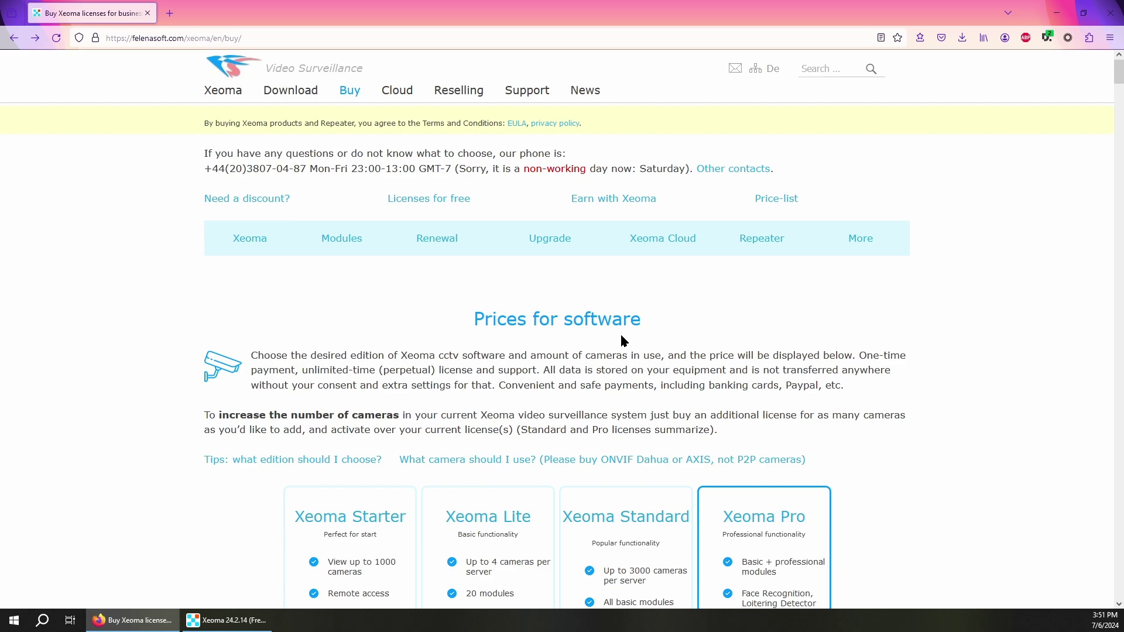
scroll(918, 471, down, 6)
scroll(784, 418, down, 7)
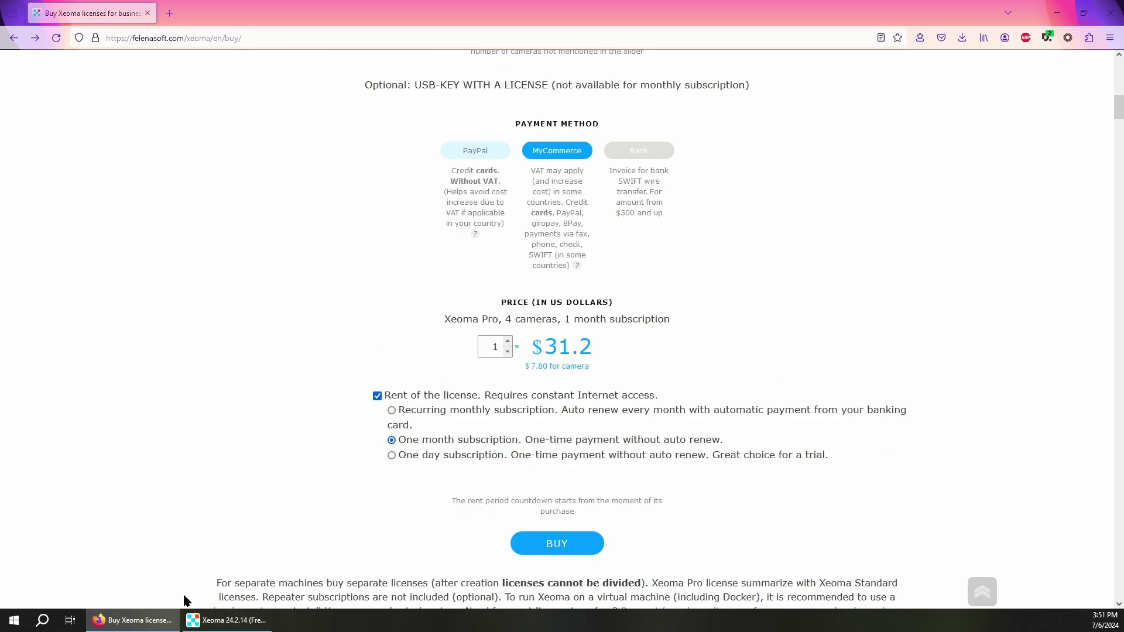
click(189, 616)
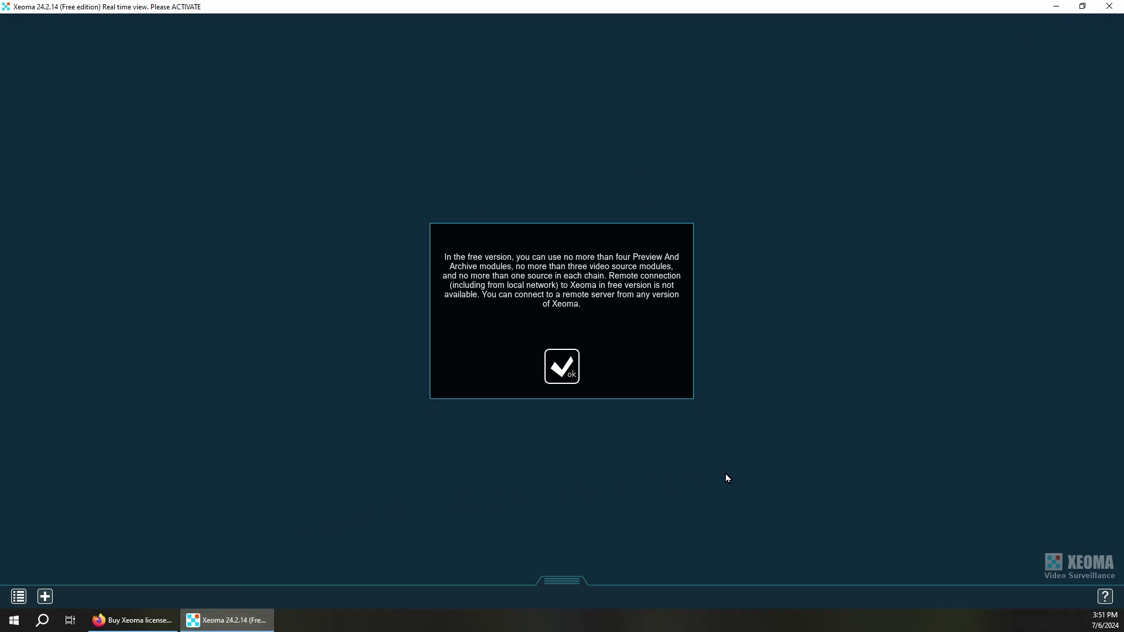